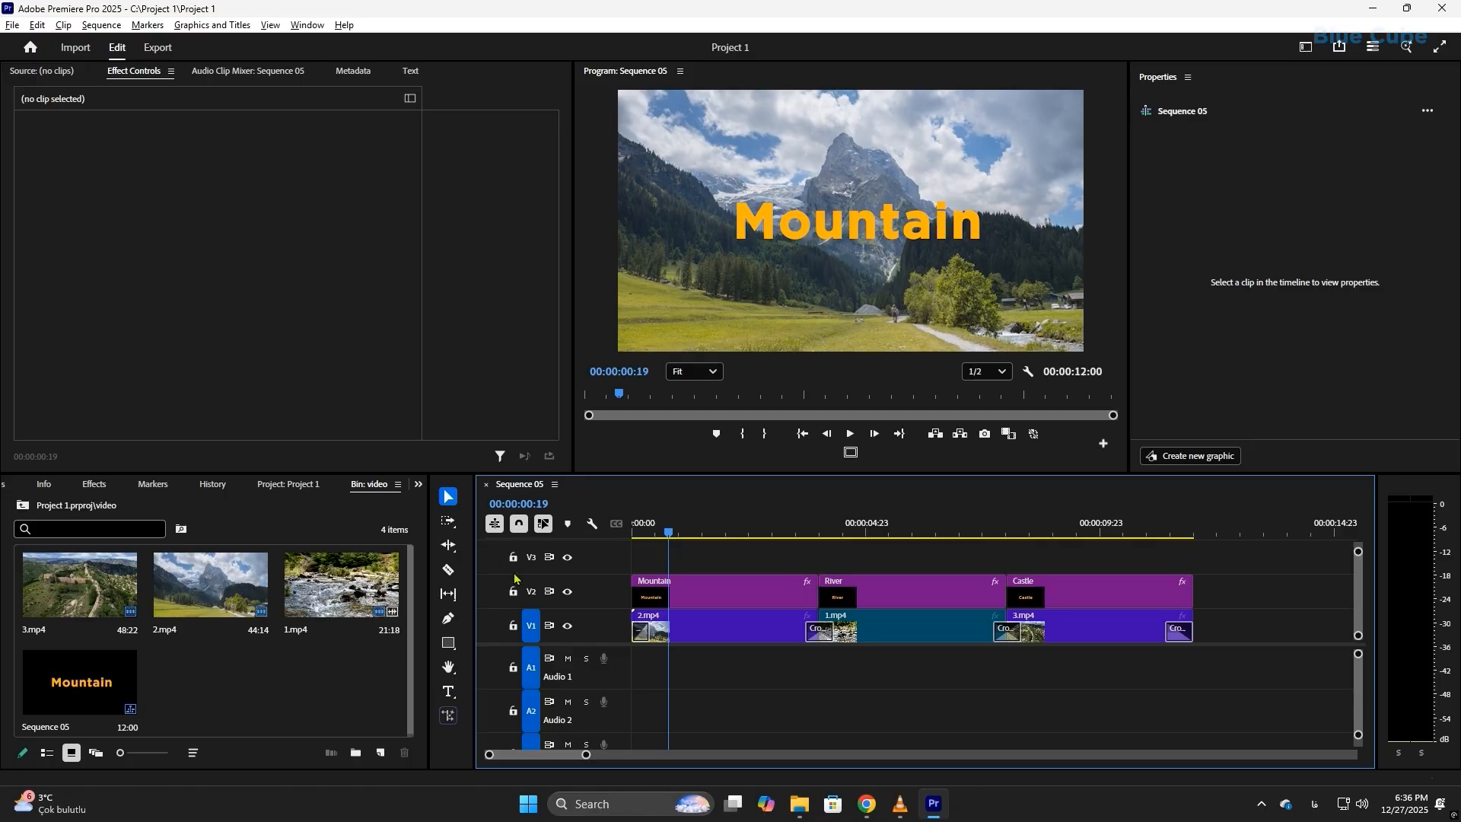
Step: Draw a wide rectangle above the Mountain title with the Rectangle tool, and undo it
{"action": "left_click", "coordinate": [447, 643]}
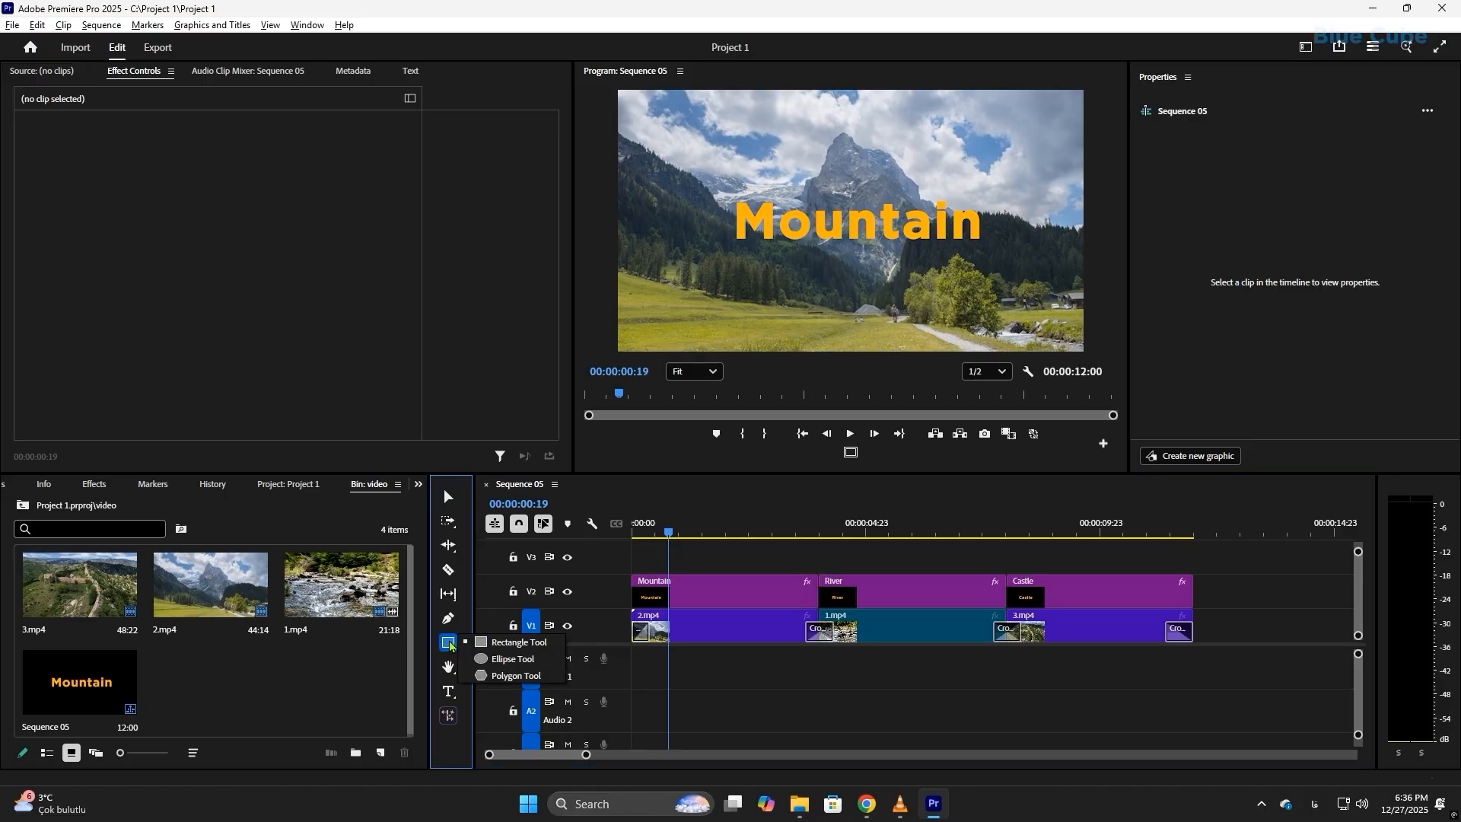
{"action": "left_click", "coordinate": [514, 642]}
{"action": "mouse_move", "coordinate": [722, 138]}
{"action": "left_mouse_down"}
{"action": "mouse_move", "coordinate": [904, 178]}
{"action": "mouse_move", "coordinate": [978, 173]}
{"action": "left_mouse_up"}
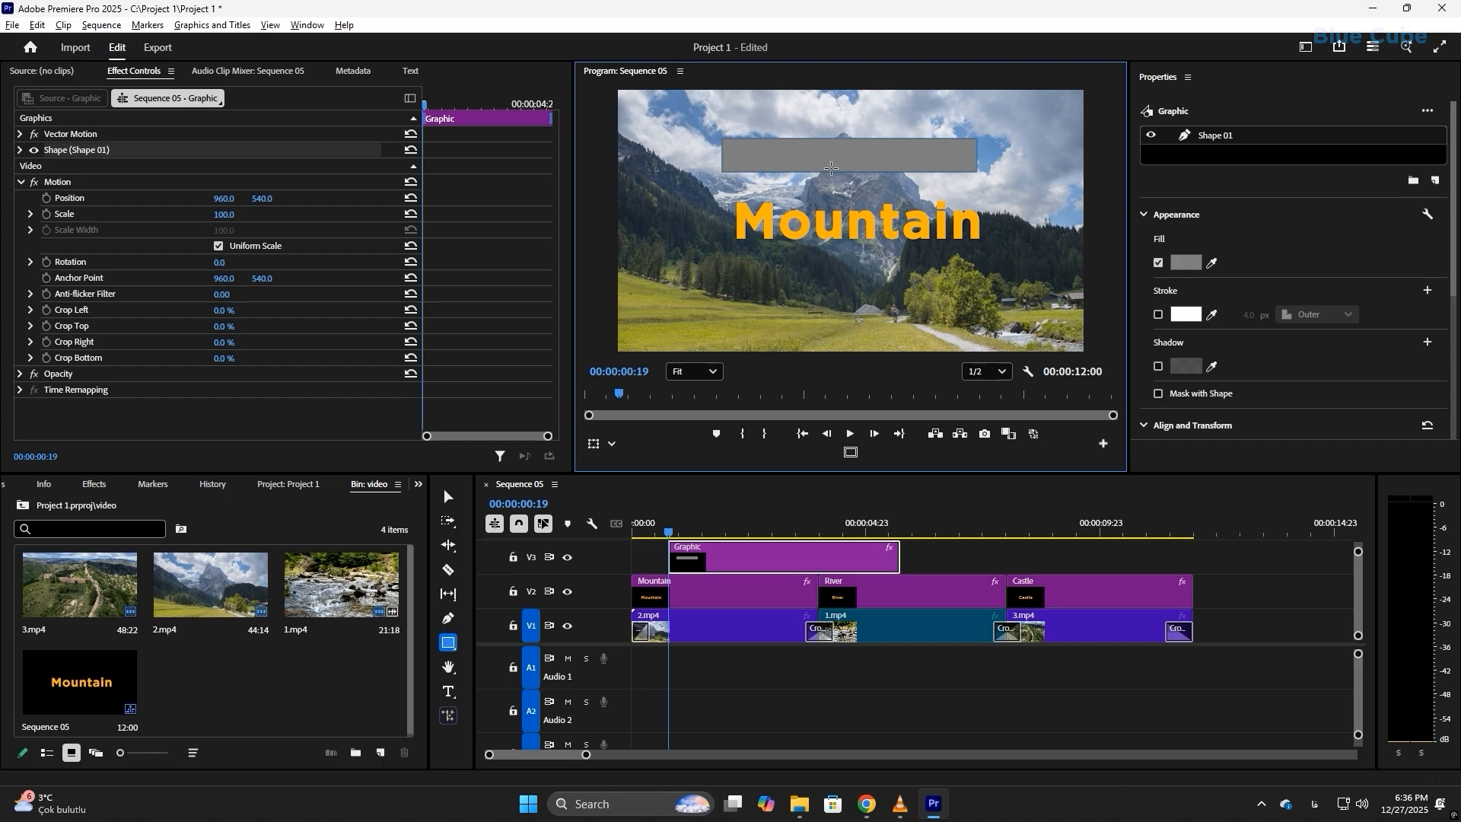
{"action": "key", "text": "ctrl+z"}
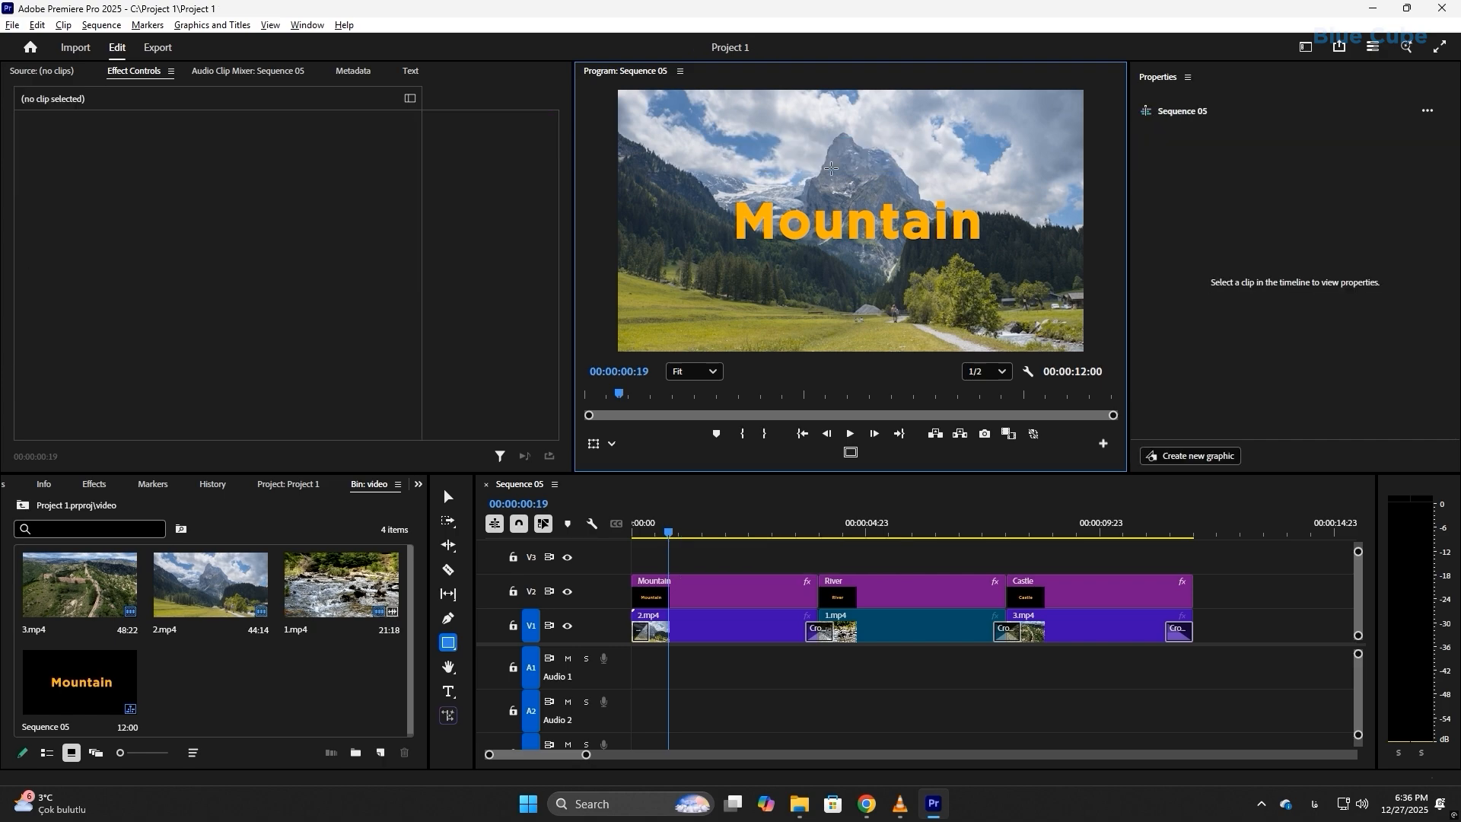
Step: At 00:00:01:15, draw a circle about 236 px wide below the Mountain title and a slightly smaller ellipse beside it
{"action": "left_click", "coordinate": [449, 644]}
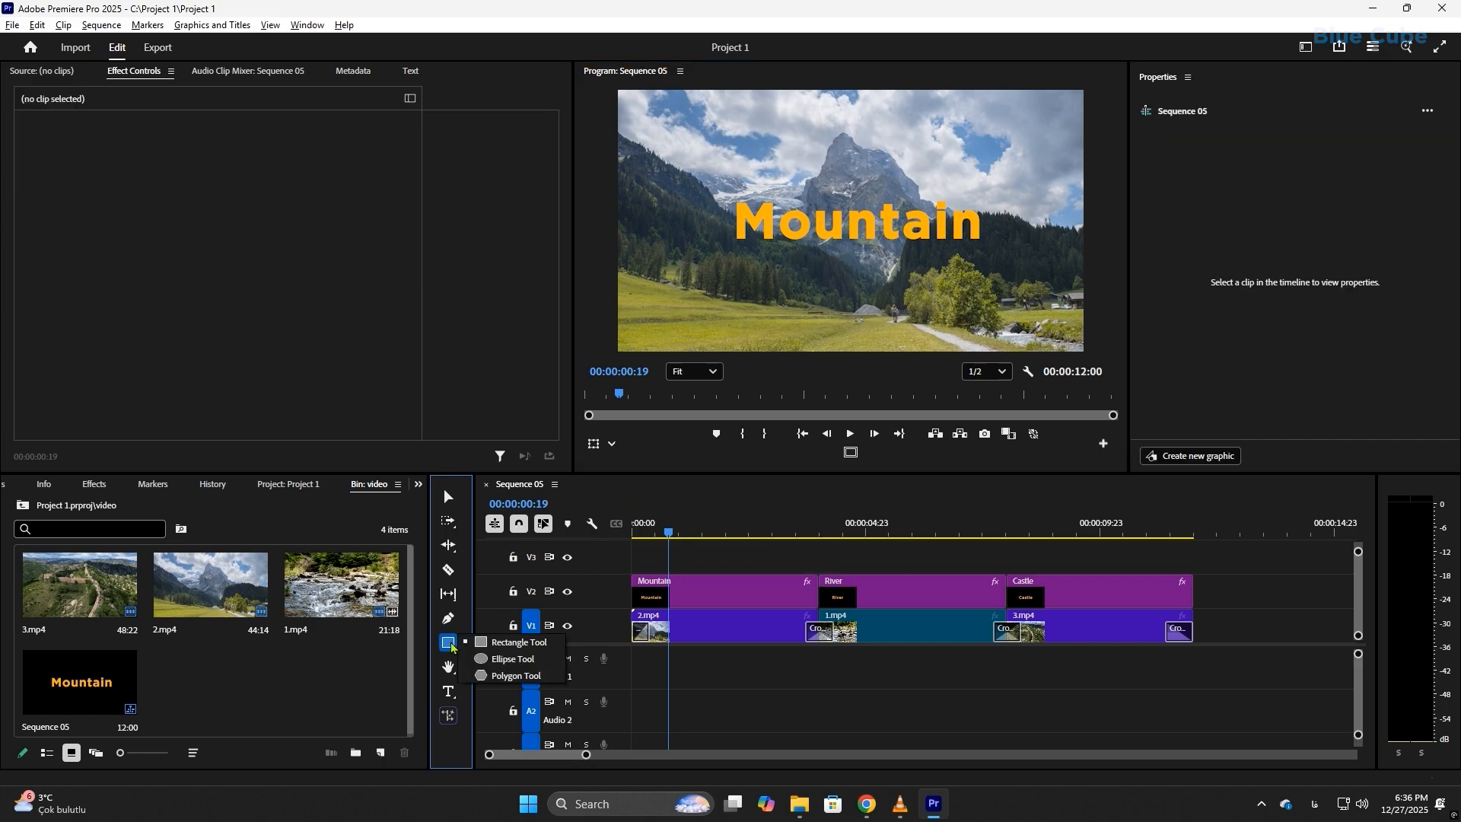
{"action": "left_click", "coordinate": [510, 659]}
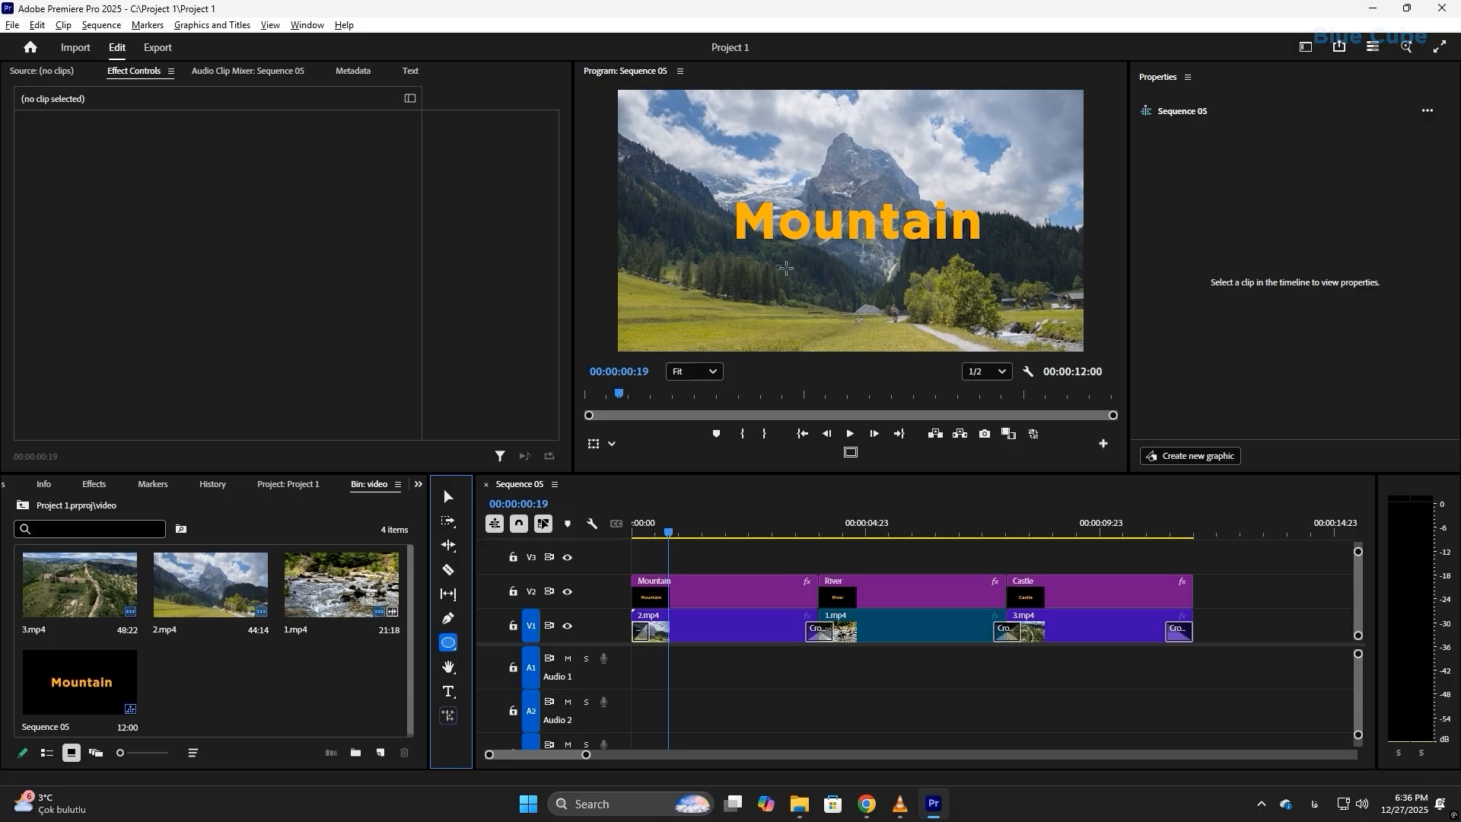
{"action": "left_click", "coordinate": [675, 531]}
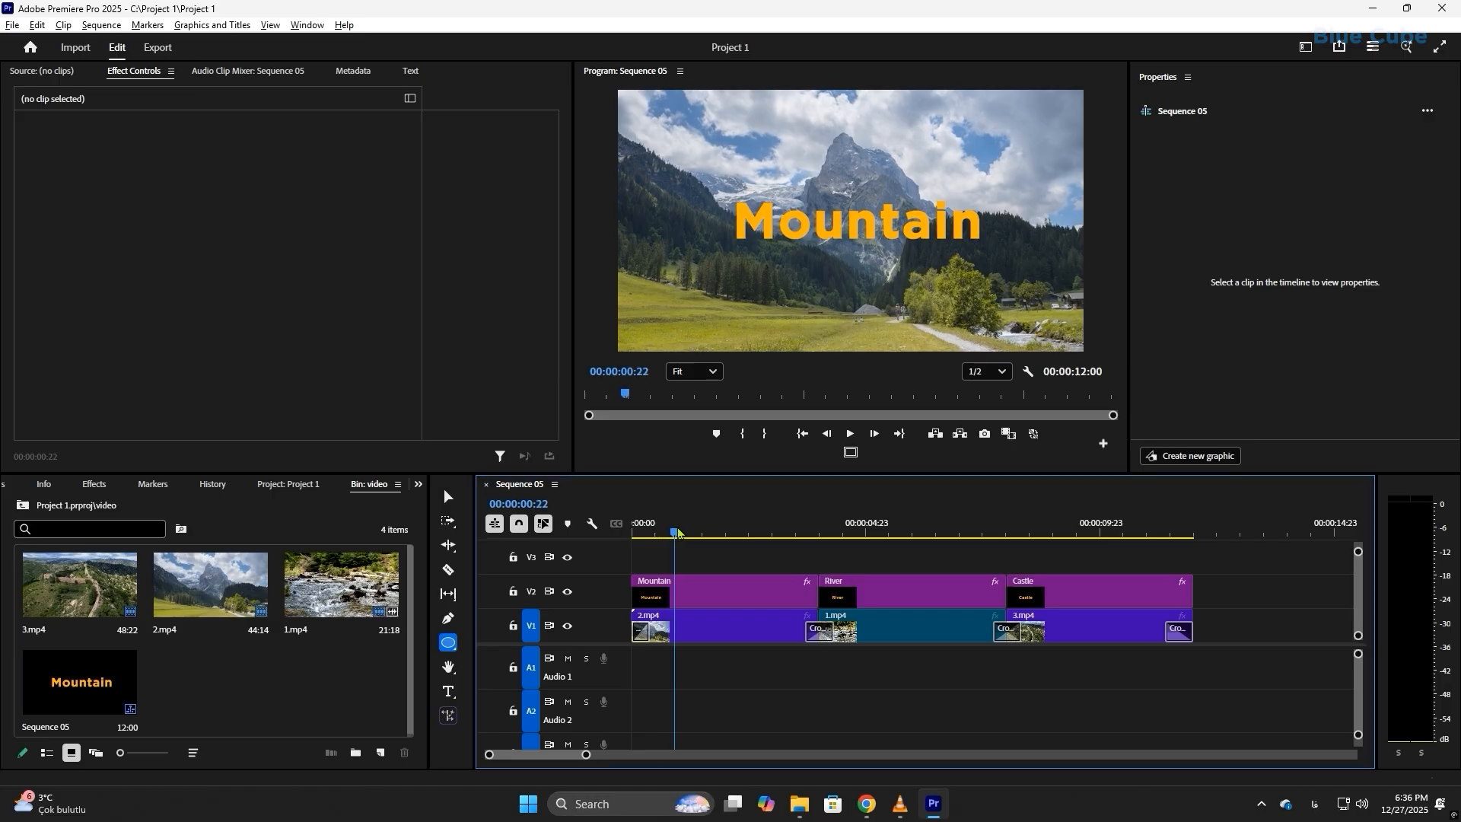
{"action": "left_click_drag", "start_coordinate": [677, 533], "coordinate": [711, 535]}
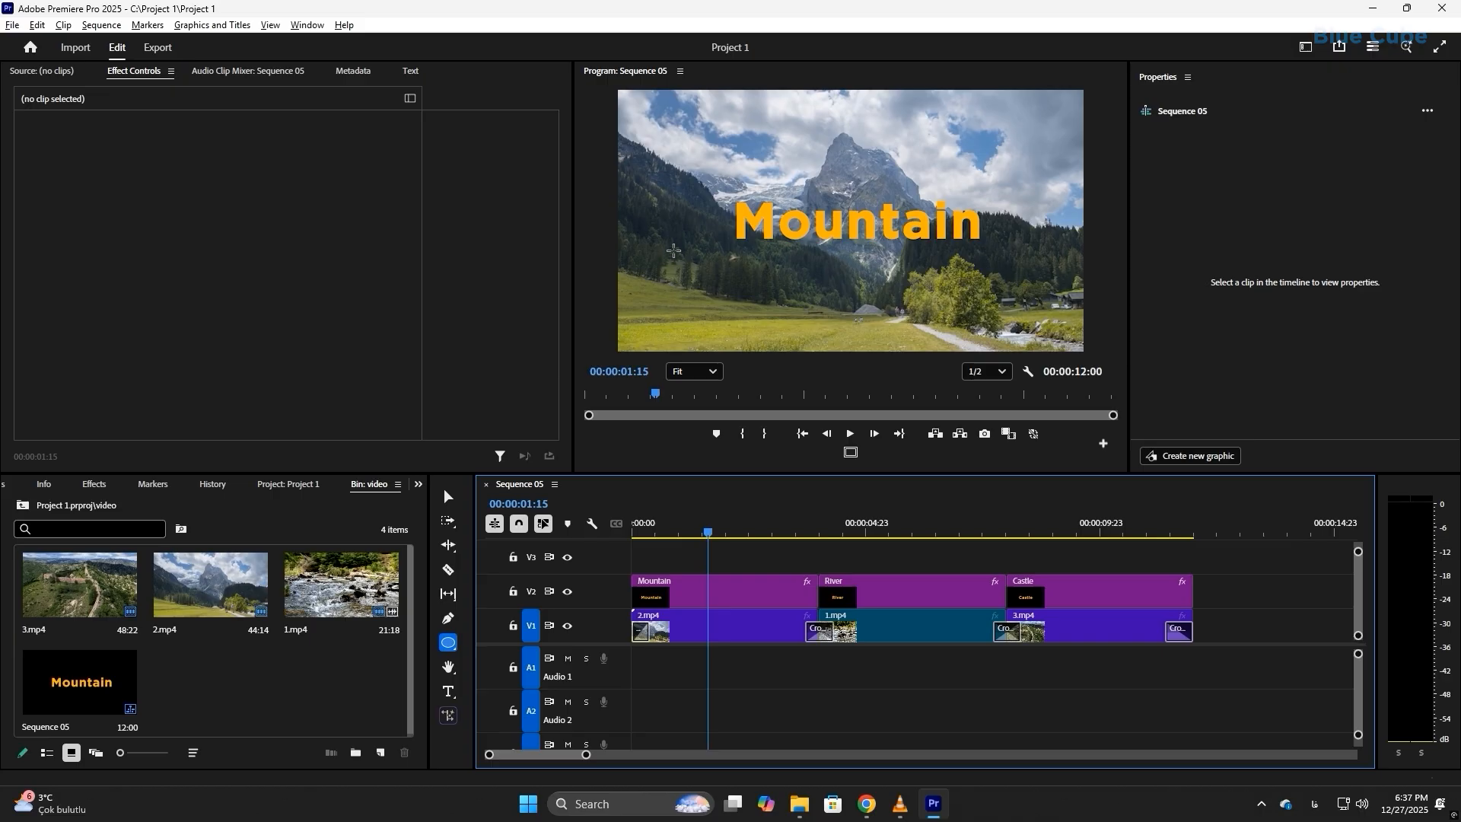
{"action": "left_click_drag", "start_coordinate": [673, 251], "coordinate": [723, 292]}
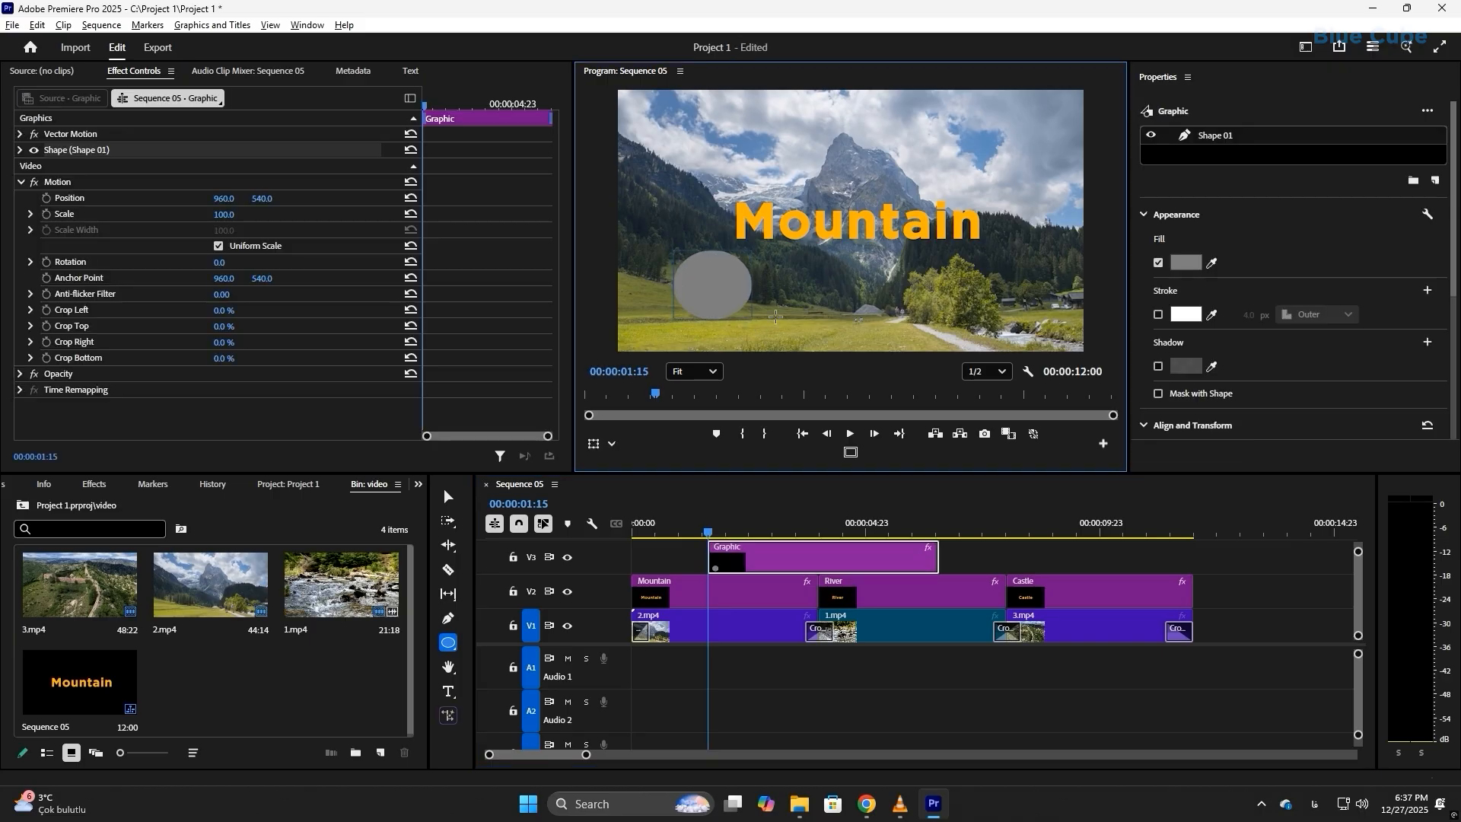
{"action": "key", "text": "ctrl+z"}
{"action": "mouse_move", "coordinate": [695, 268]}
{"action": "left_mouse_down"}
{"action": "mouse_move", "coordinate": [761, 346]}
{"action": "mouse_move", "coordinate": [729, 303]}
{"action": "mouse_move", "coordinate": [753, 327]}
{"action": "left_mouse_up"}
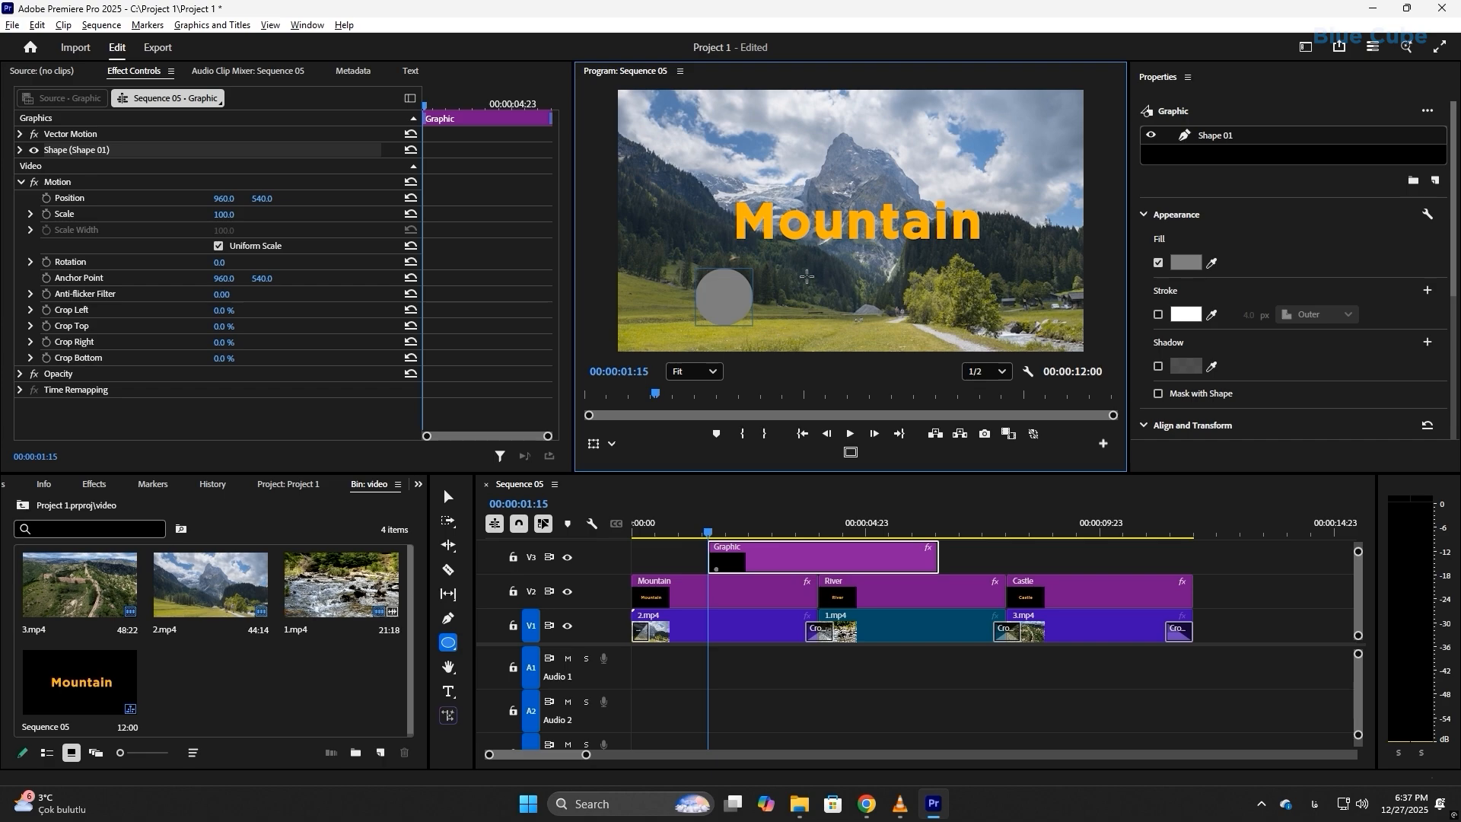
{"action": "mouse_move", "coordinate": [806, 276]}
{"action": "left_mouse_down"}
{"action": "mouse_move", "coordinate": [852, 328]}
{"action": "mouse_move", "coordinate": [826, 304]}
{"action": "mouse_move", "coordinate": [877, 297]}
{"action": "mouse_move", "coordinate": [865, 335]}
{"action": "mouse_move", "coordinate": [851, 297]}
{"action": "mouse_move", "coordinate": [858, 323]}
{"action": "left_mouse_up"}
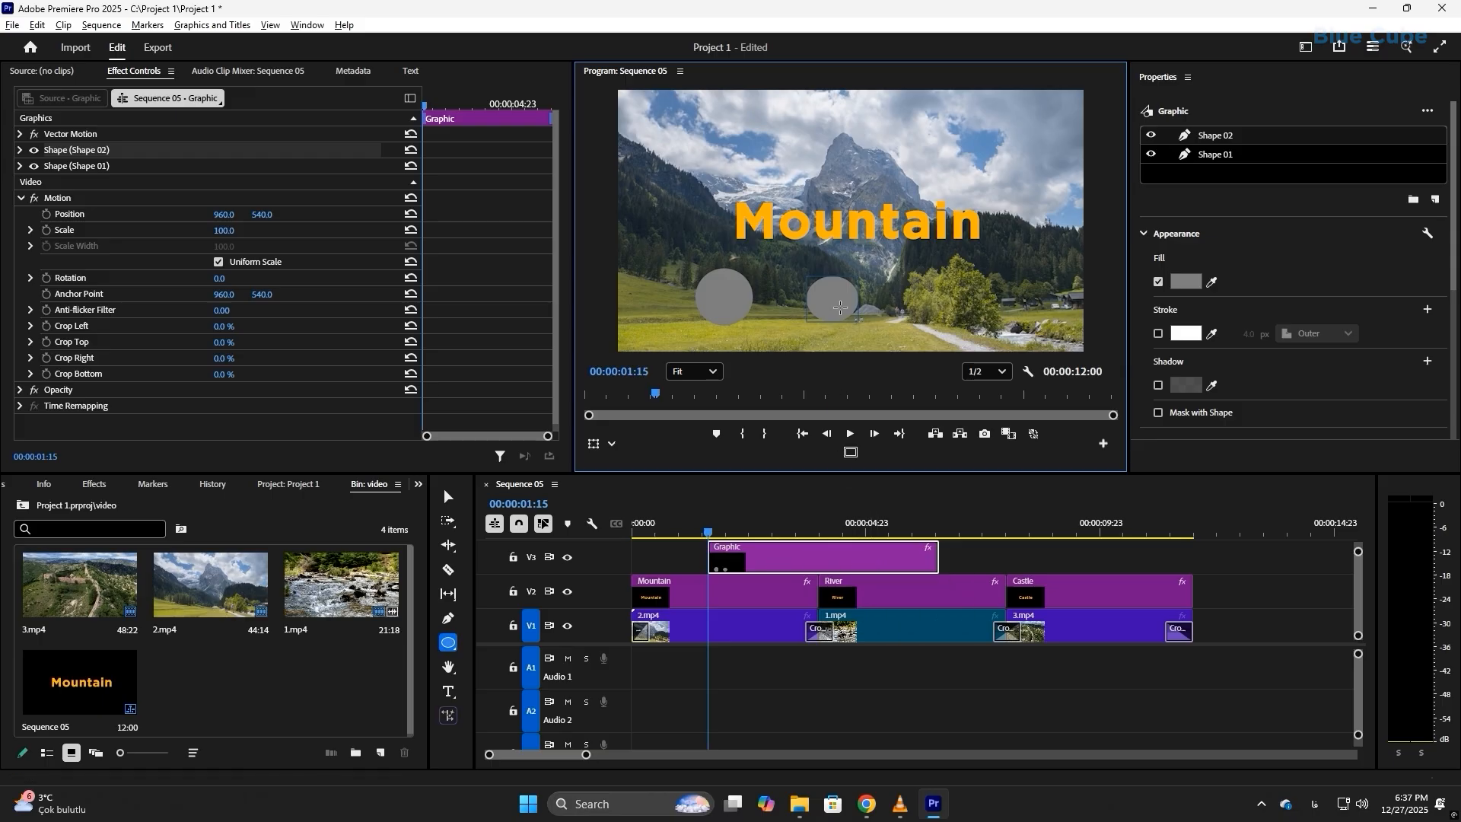
Step: Select the circle and the ellipse in turn, both in the video frame and in the graphic's layer list
{"action": "left_click", "coordinate": [448, 496]}
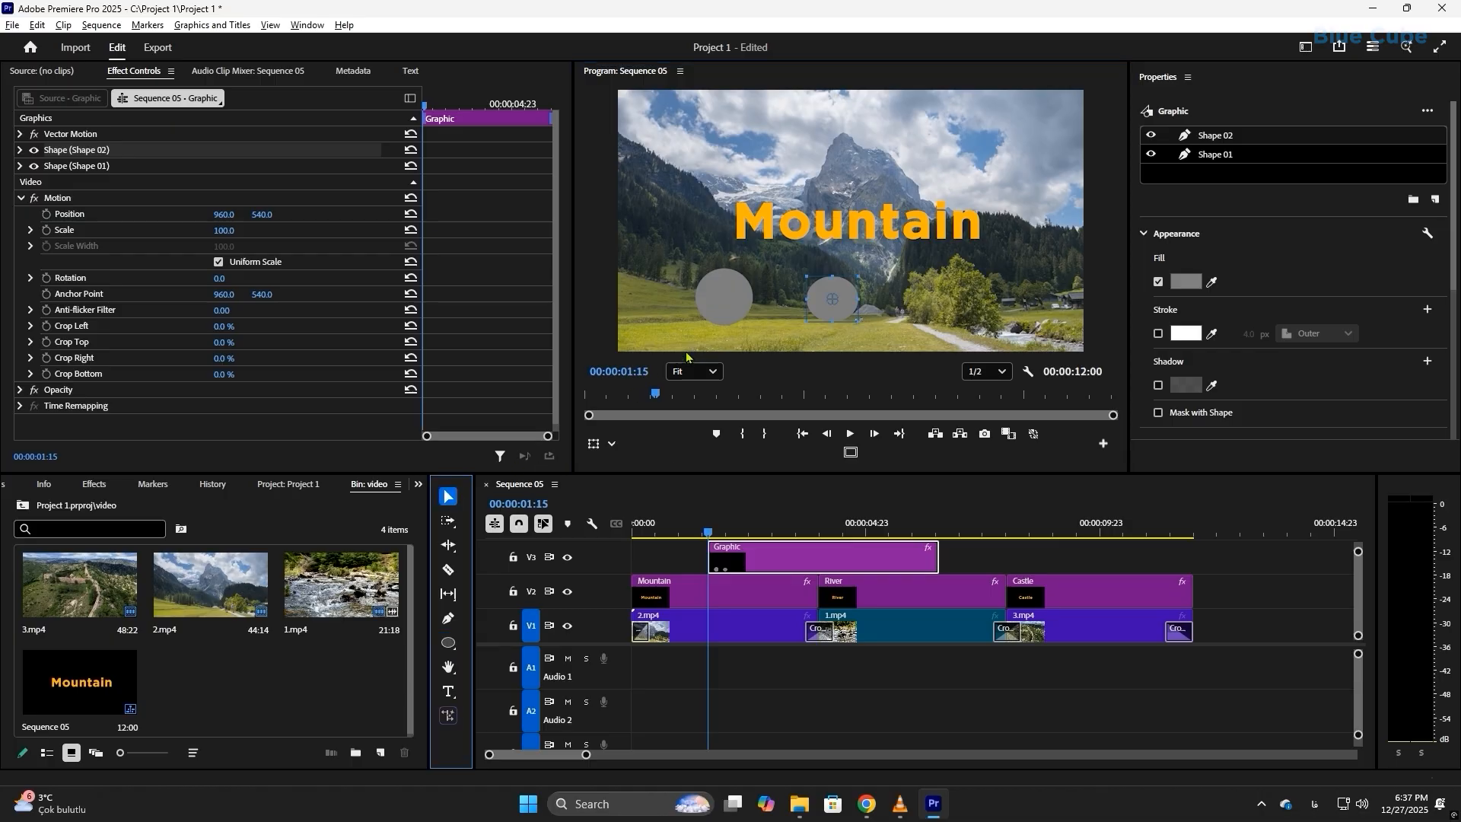
{"action": "left_click", "coordinate": [725, 292]}
{"action": "left_click", "coordinate": [835, 305]}
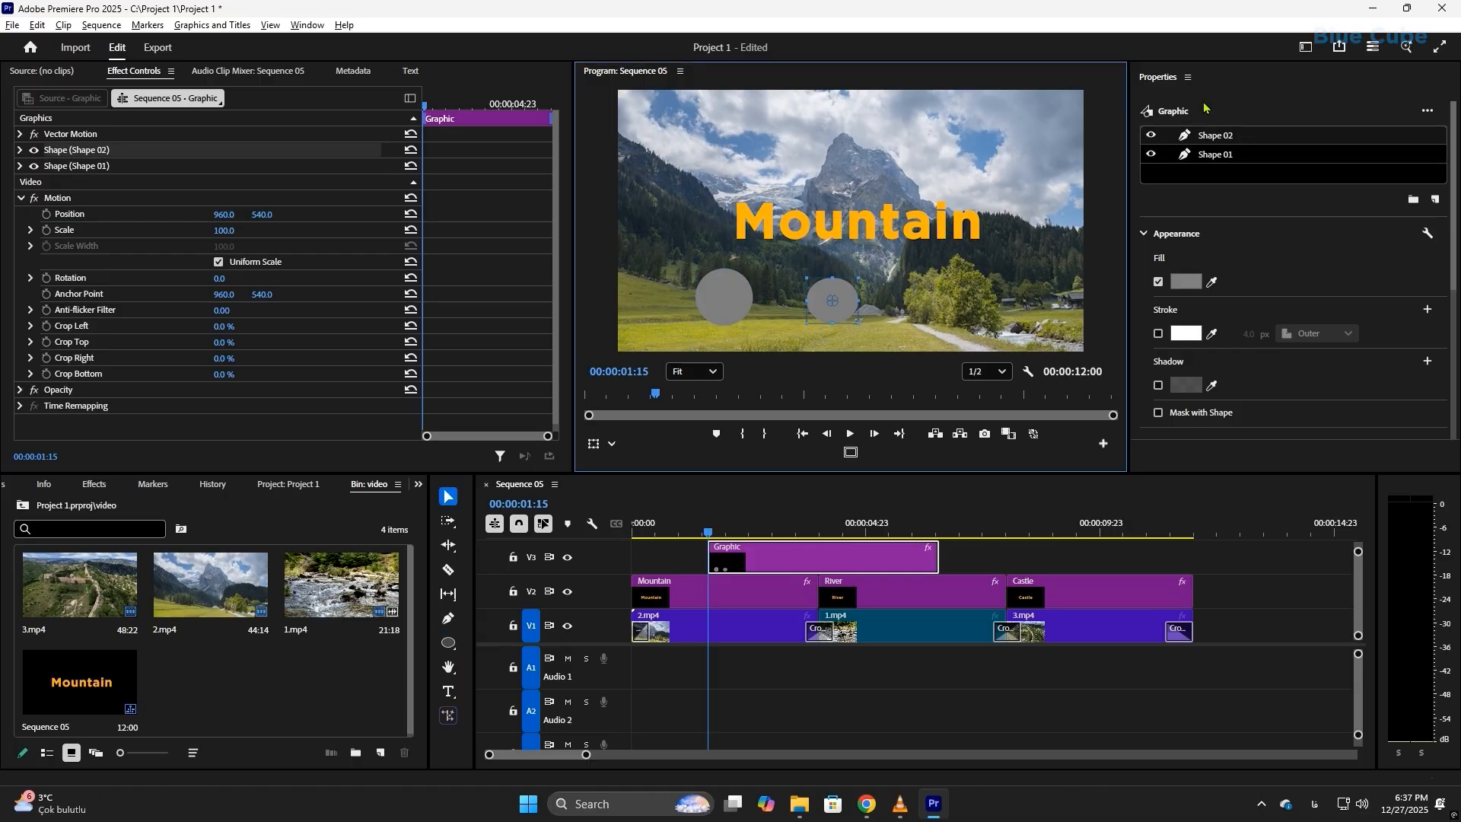
{"action": "left_click", "coordinate": [1217, 136]}
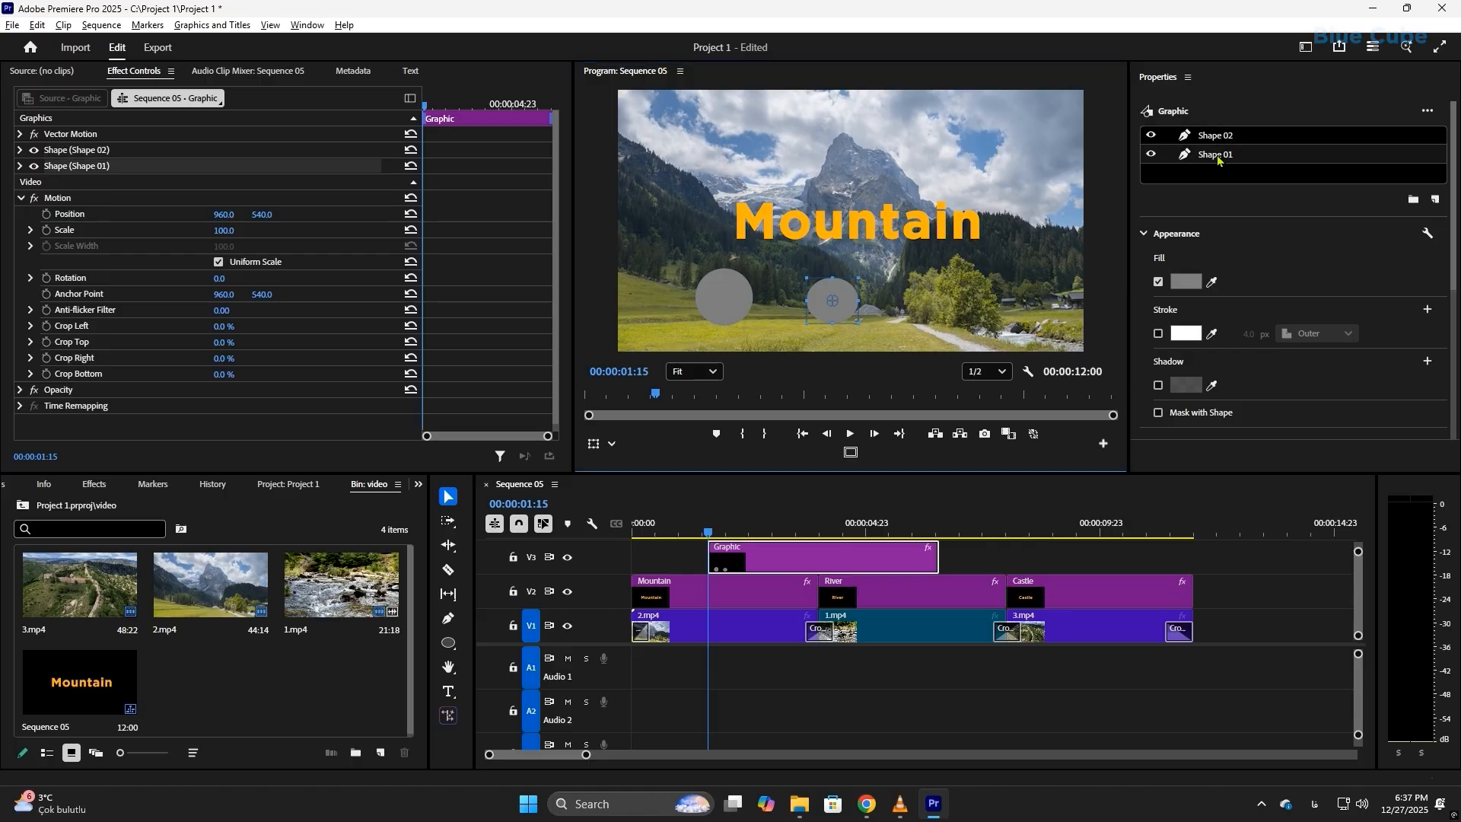
{"action": "left_click", "coordinate": [1215, 148]}
{"action": "left_click", "coordinate": [1212, 156]}
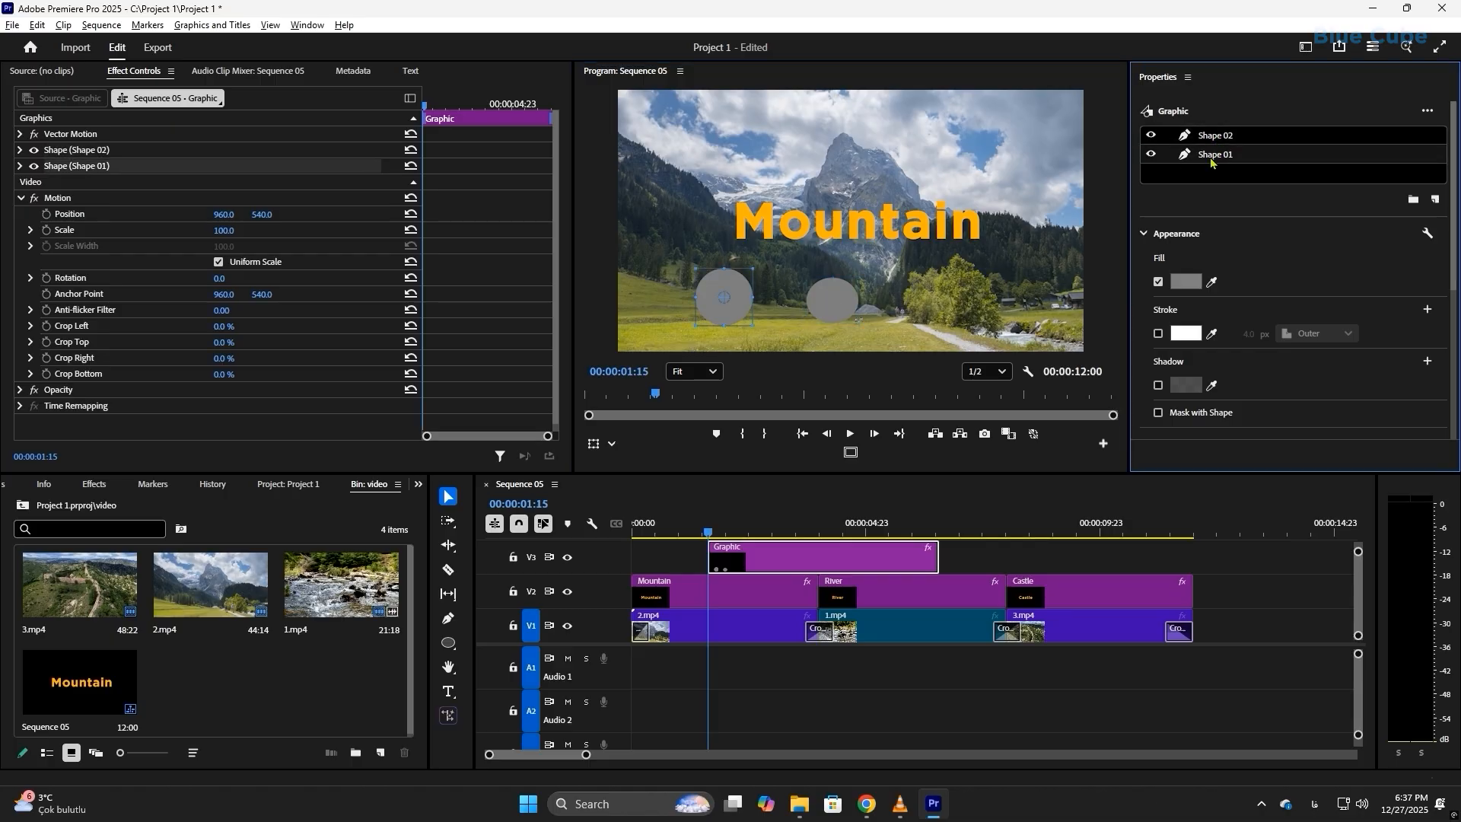
{"action": "left_click", "coordinate": [1213, 137]}
Step: Set the fill colour of Shape 01, the larger circle, to red FF0000
{"action": "left_click", "coordinate": [1214, 155]}
{"action": "left_click", "coordinate": [1186, 282]}
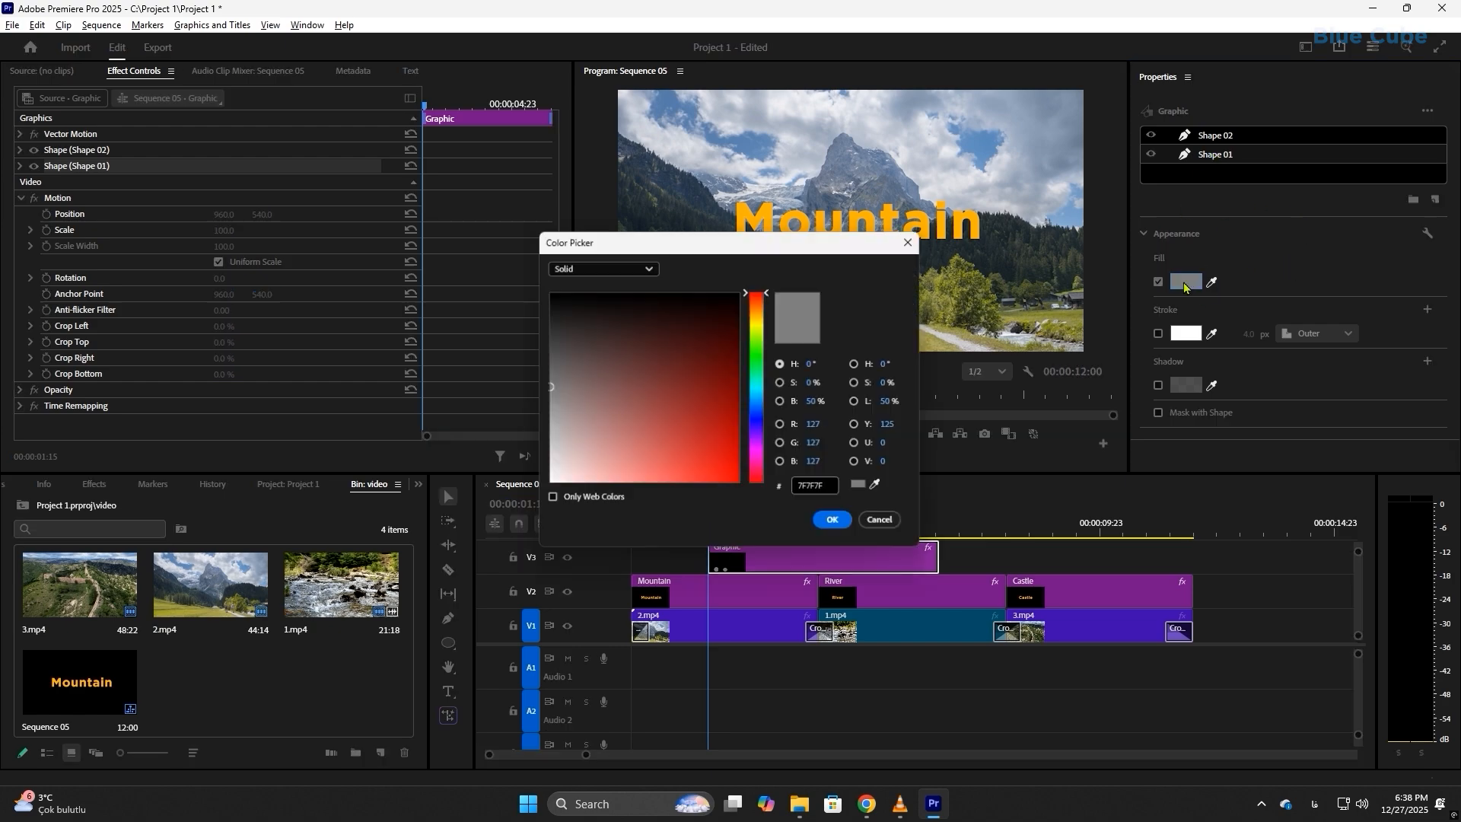
{"action": "left_click", "coordinate": [737, 486]}
{"action": "left_click", "coordinate": [740, 485]}
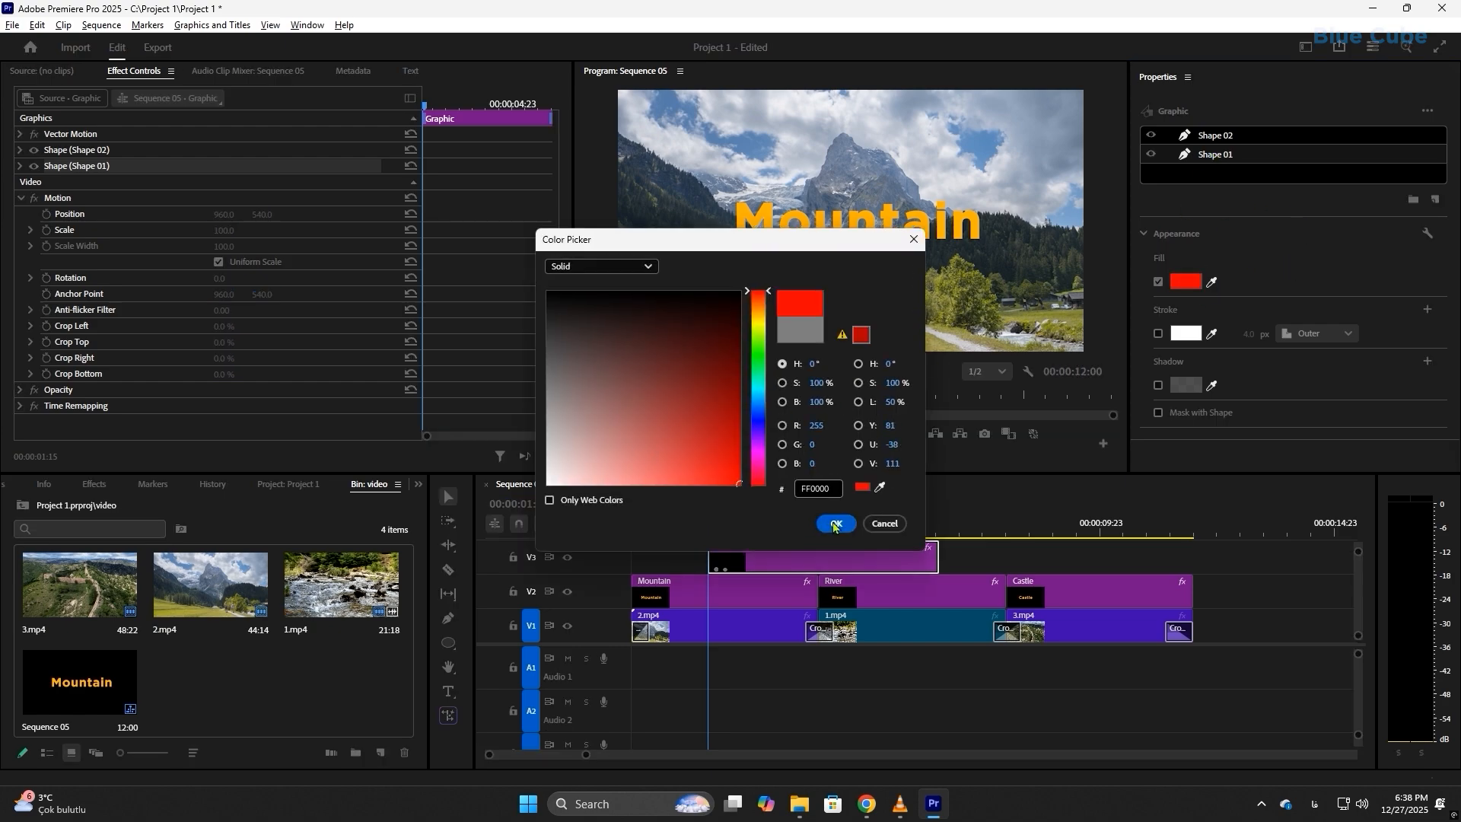
{"action": "left_click", "coordinate": [835, 525]}
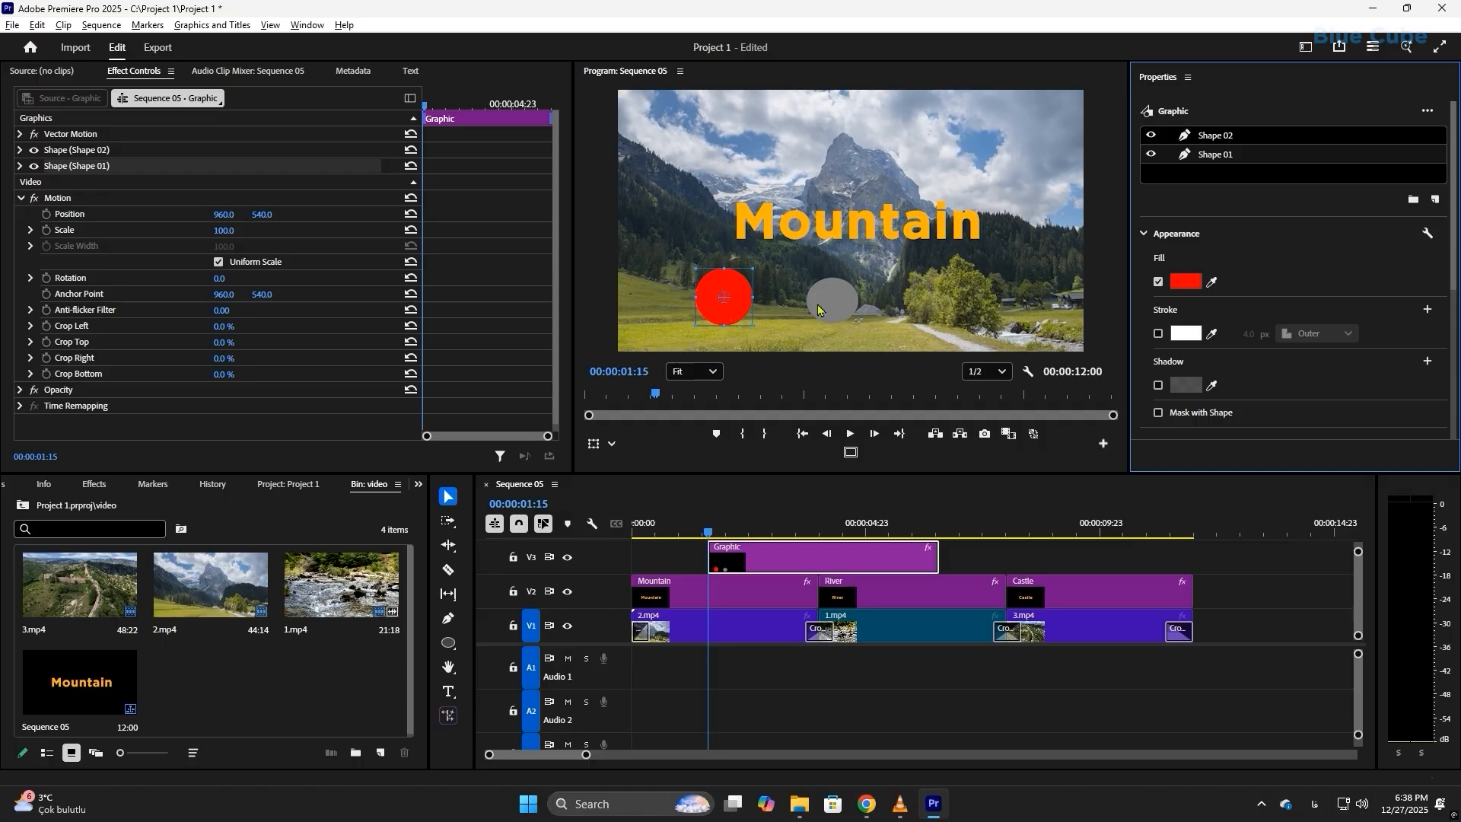
Step: Scale the red circle to 103% and centre it horizontally and vertically in the frame
{"action": "scroll", "coordinate": [1444, 312], "scroll_direction": "down", "scroll_amount": 5}
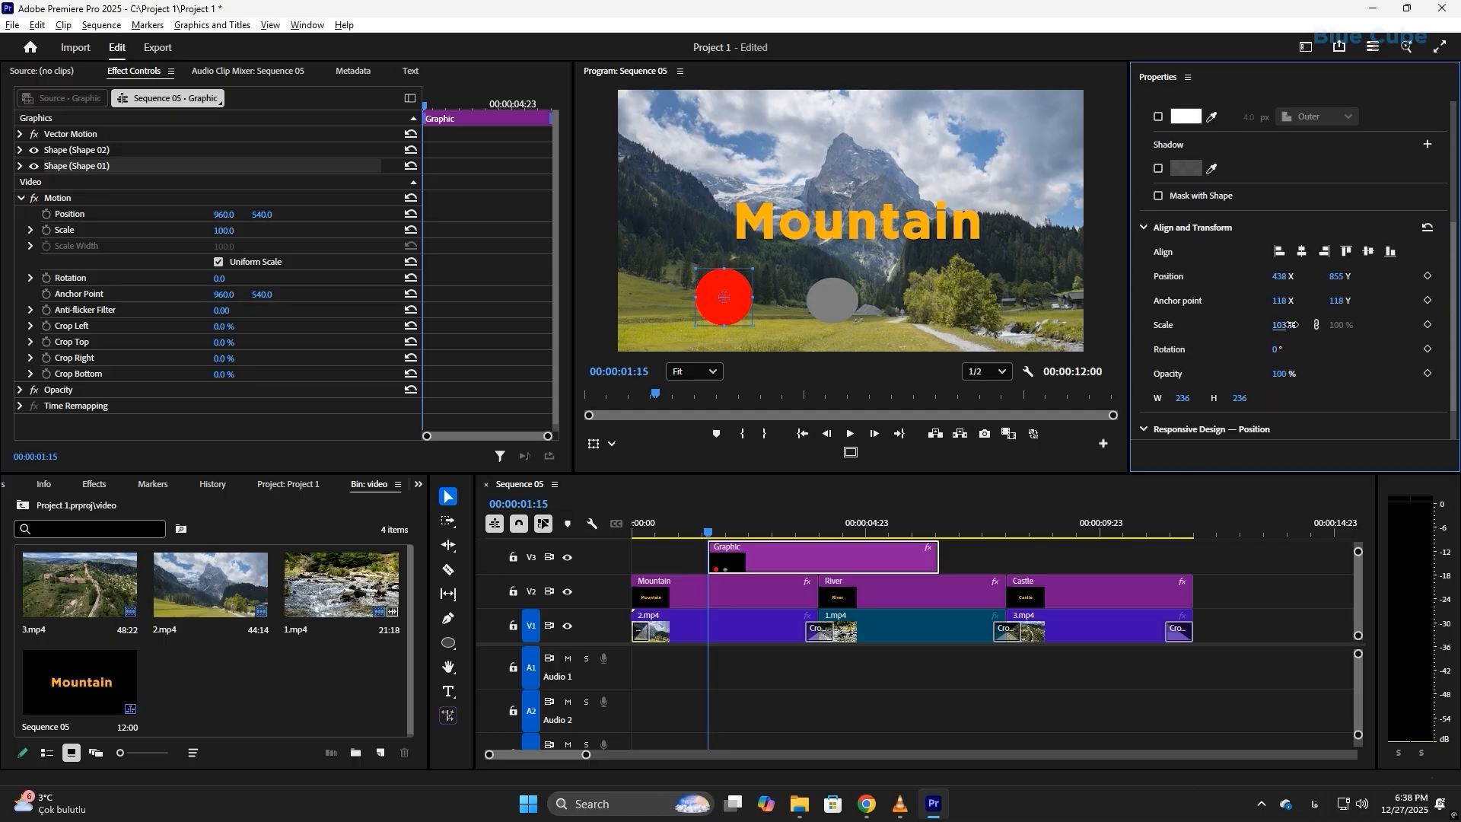
{"action": "mouse_move", "coordinate": [1278, 326]}
{"action": "left_mouse_down"}
{"action": "mouse_move", "coordinate": [1290, 325]}
{"action": "mouse_move", "coordinate": [1263, 325]}
{"action": "left_mouse_up"}
{"action": "left_click", "coordinate": [1303, 252]}
{"action": "left_click", "coordinate": [1369, 251]}
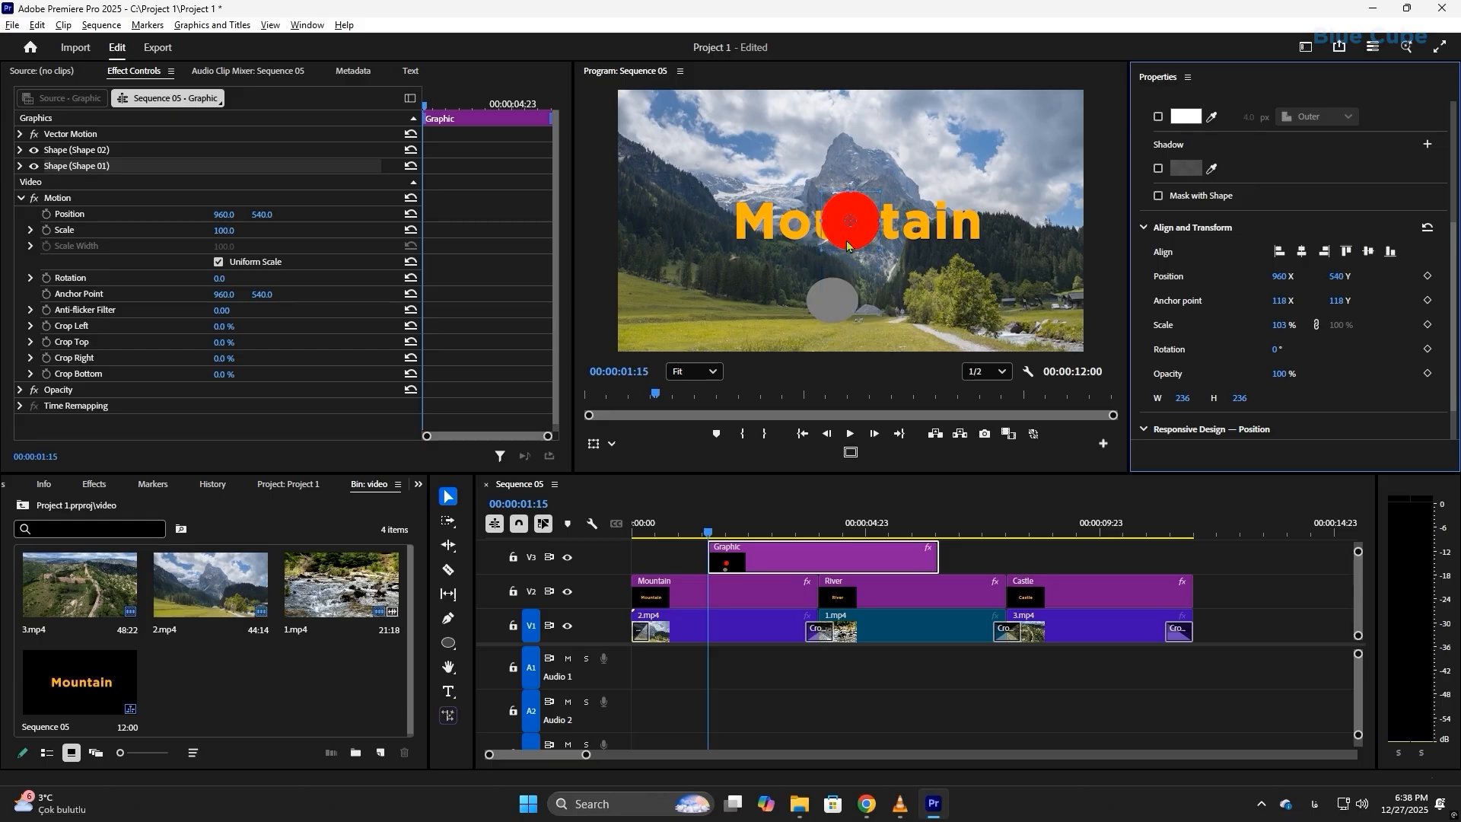
Step: Give the grey ellipse a green 27FF0A outer stroke 26 px wide
{"action": "scroll", "coordinate": [1236, 312], "scroll_direction": "up", "scroll_amount": 3}
{"action": "left_click", "coordinate": [833, 308]}
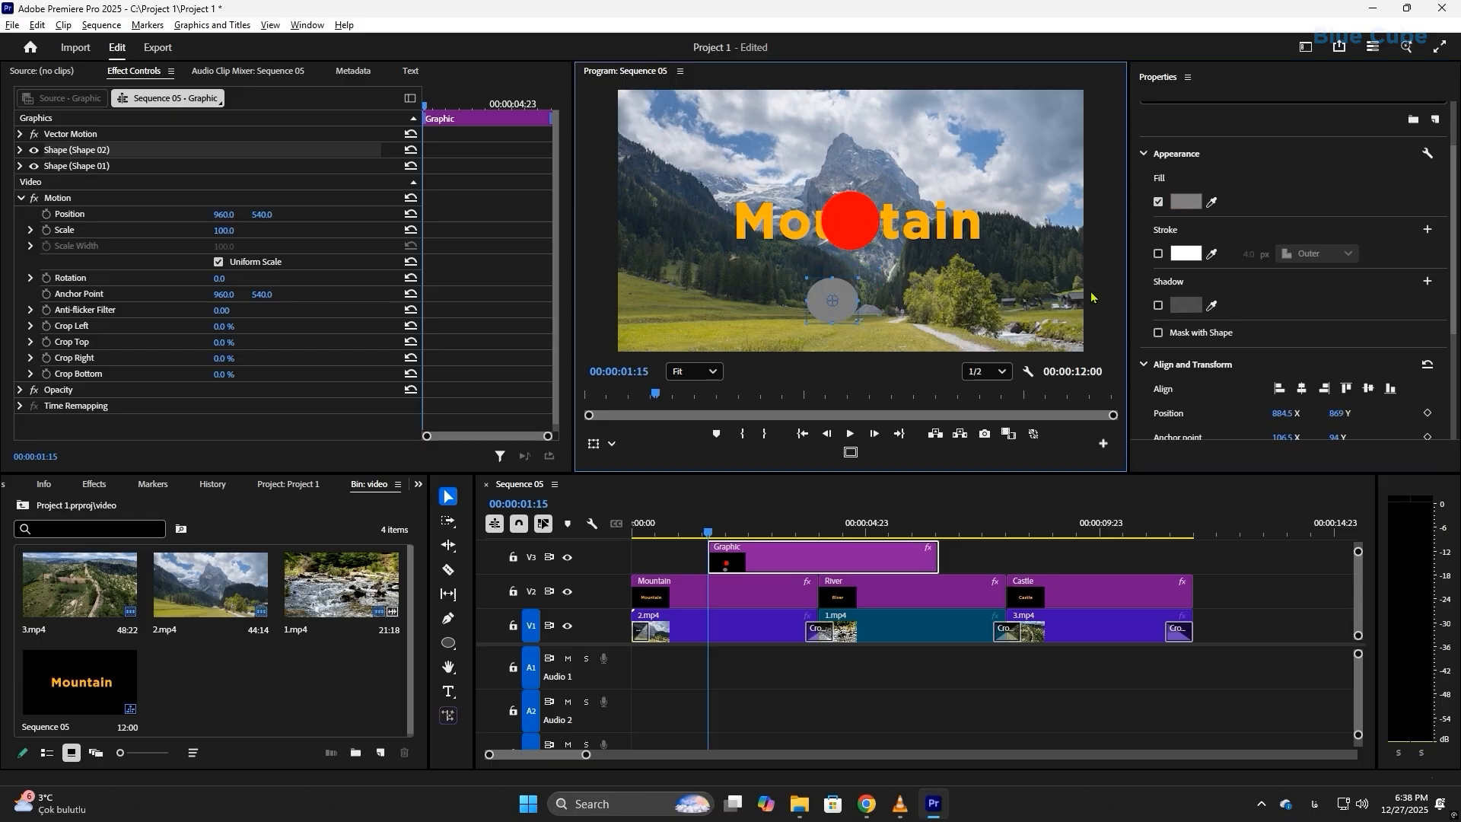
{"action": "left_click", "coordinate": [1158, 253]}
{"action": "left_click", "coordinate": [1186, 253]}
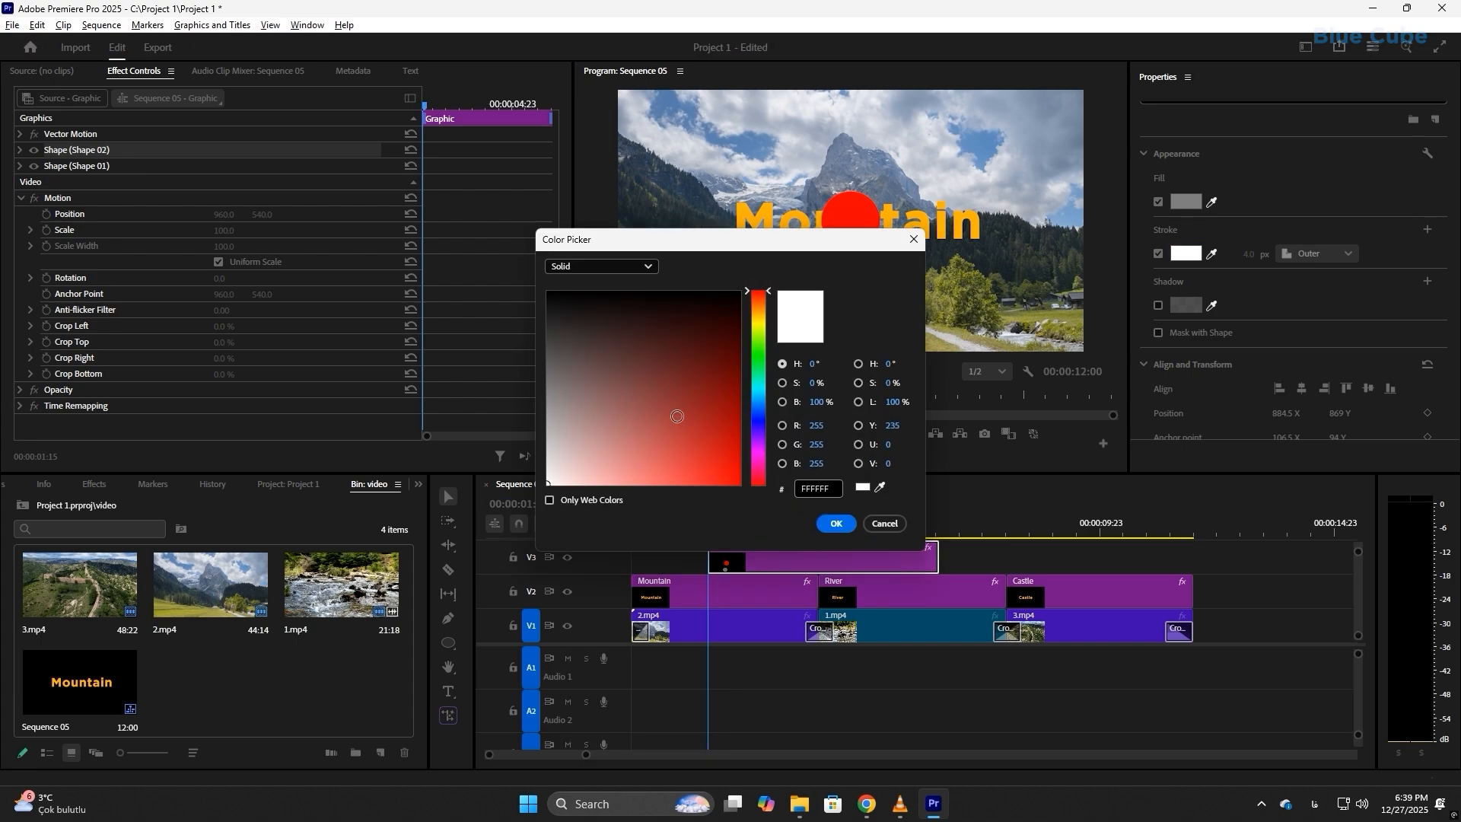
{"action": "left_click", "coordinate": [759, 359]}
{"action": "left_click", "coordinate": [712, 316]}
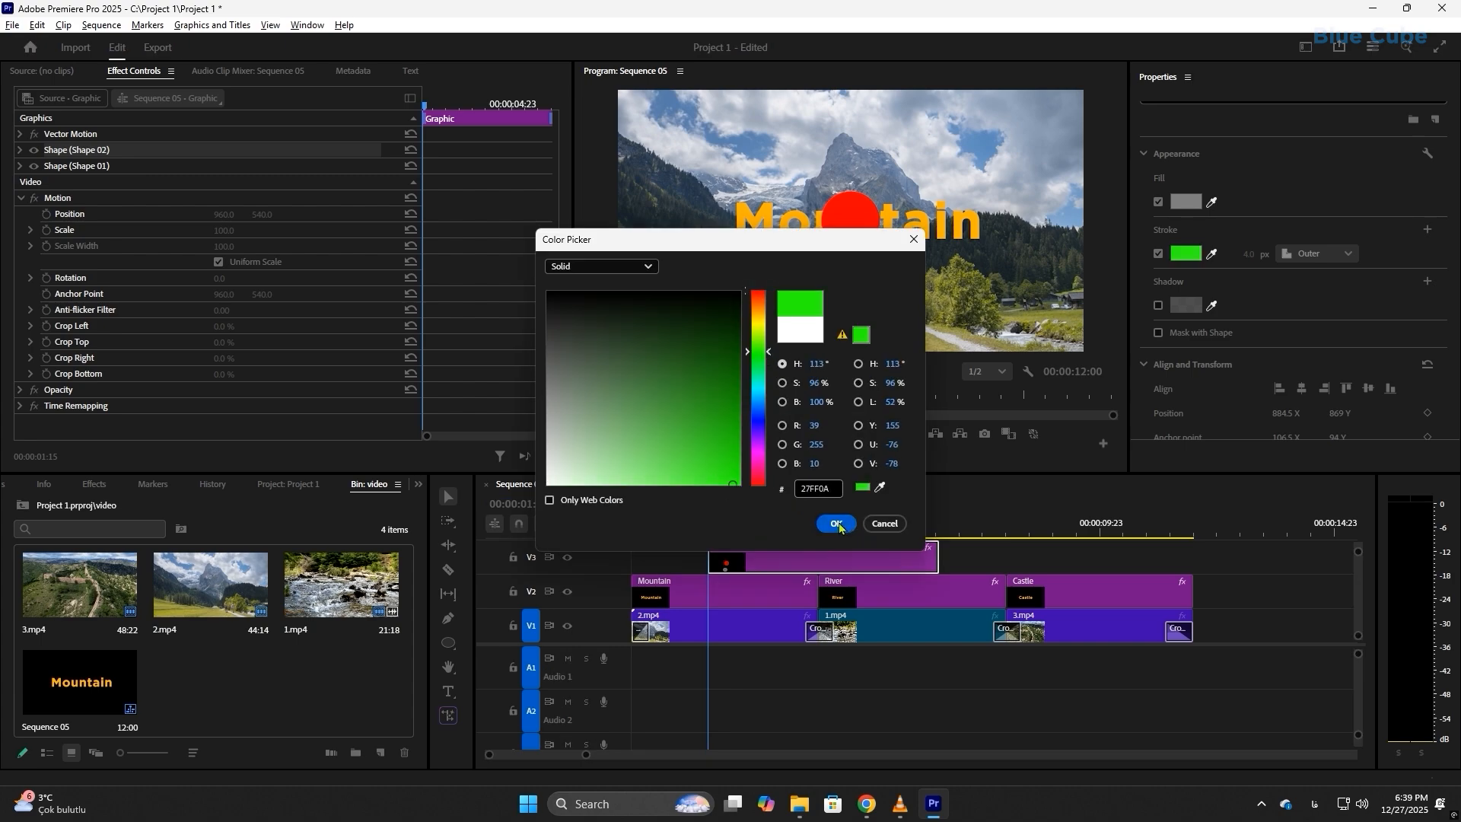
{"action": "left_click", "coordinate": [836, 523]}
{"action": "left_click_drag", "start_coordinate": [1249, 254], "coordinate": [1267, 254]}
{"action": "scroll", "coordinate": [1237, 291], "scroll_direction": "up", "scroll_amount": 3}
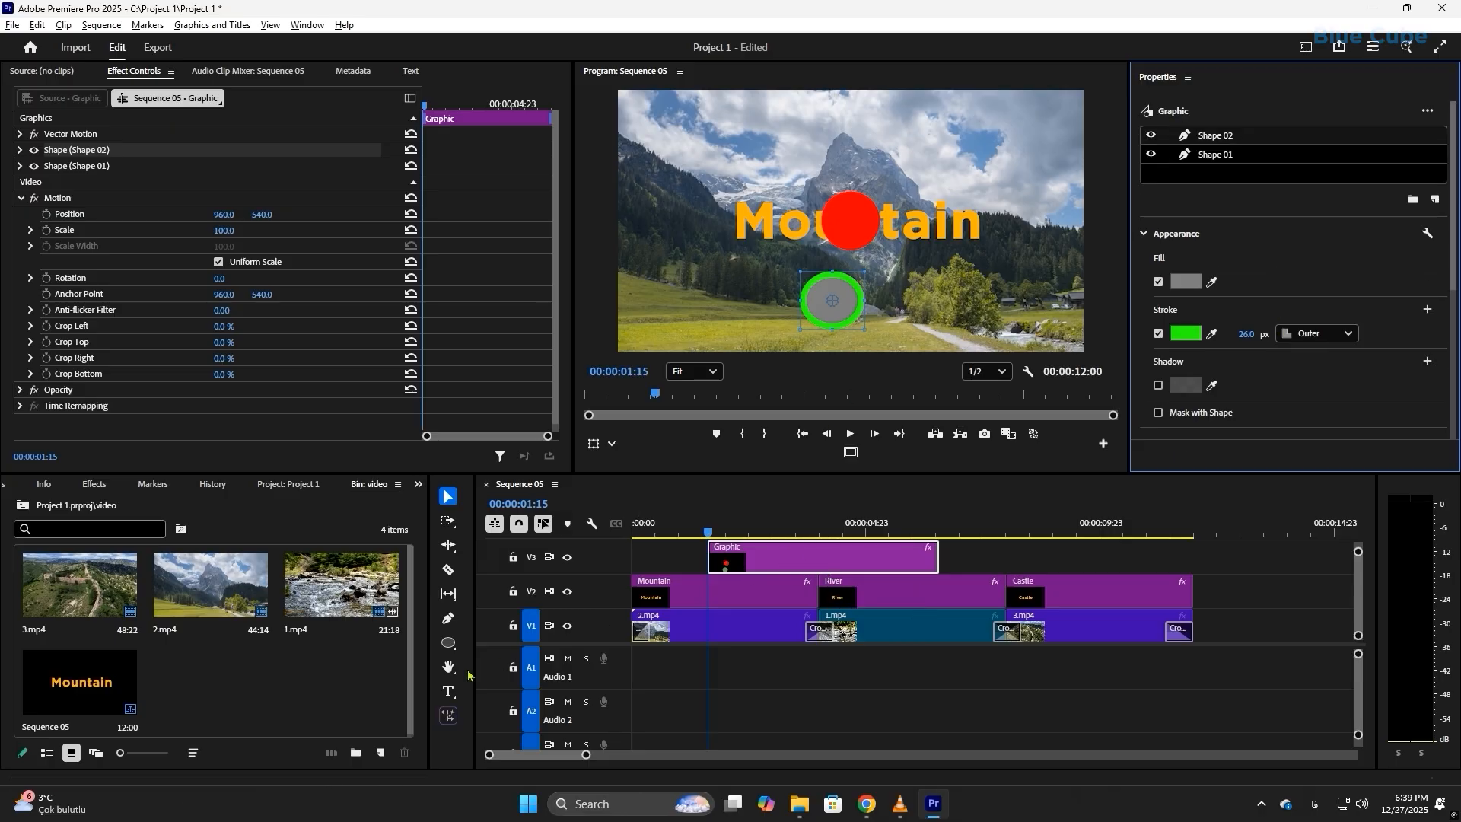
Step: Draw a triangle over the sky with the Polygon tool and remove it from the graphic
{"action": "left_click", "coordinate": [448, 643]}
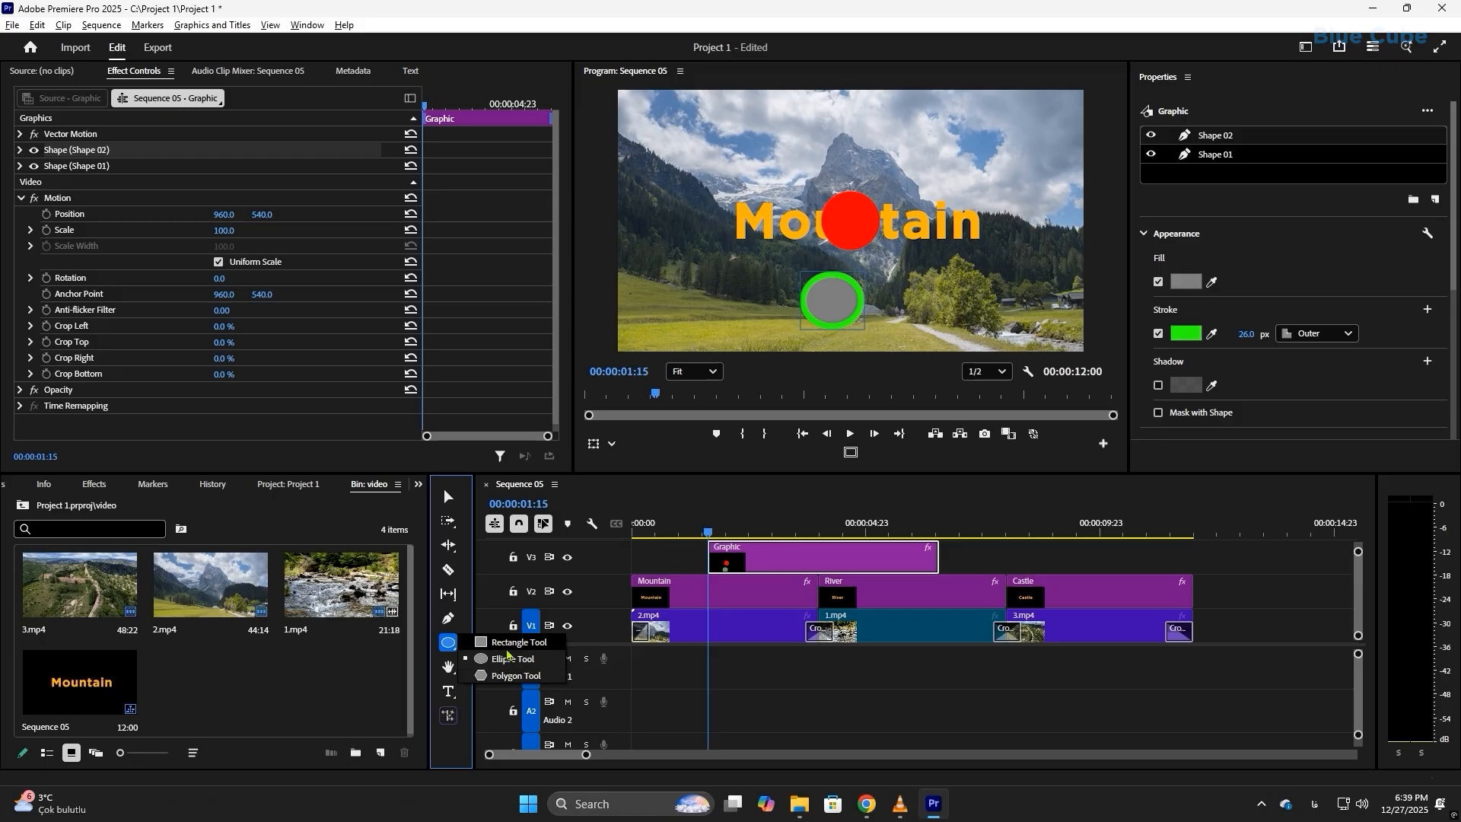
{"action": "left_click", "coordinate": [514, 677]}
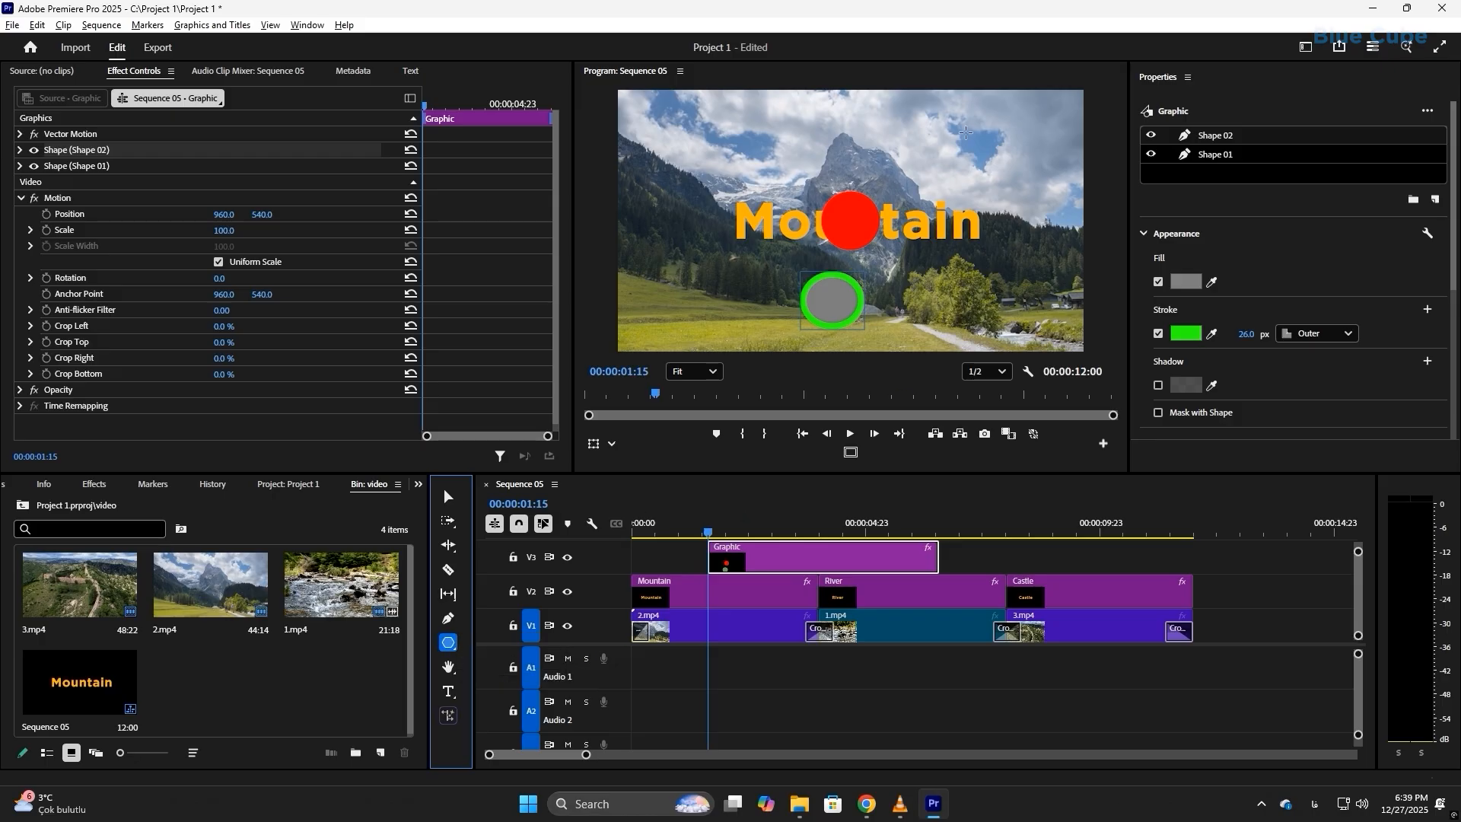
{"action": "left_click_drag", "start_coordinate": [970, 119], "coordinate": [1040, 216]}
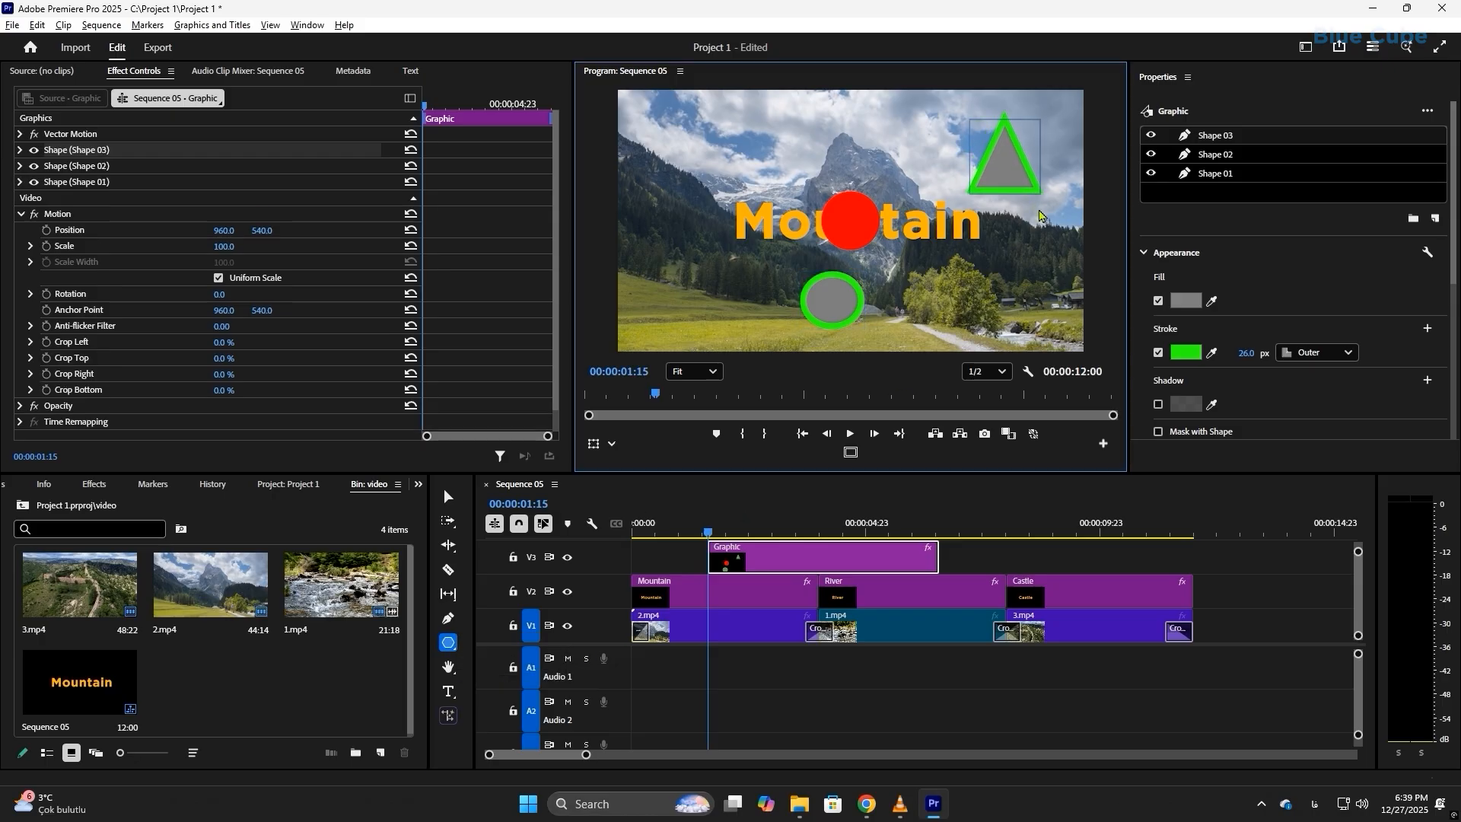
{"action": "left_click", "coordinate": [1216, 155]}
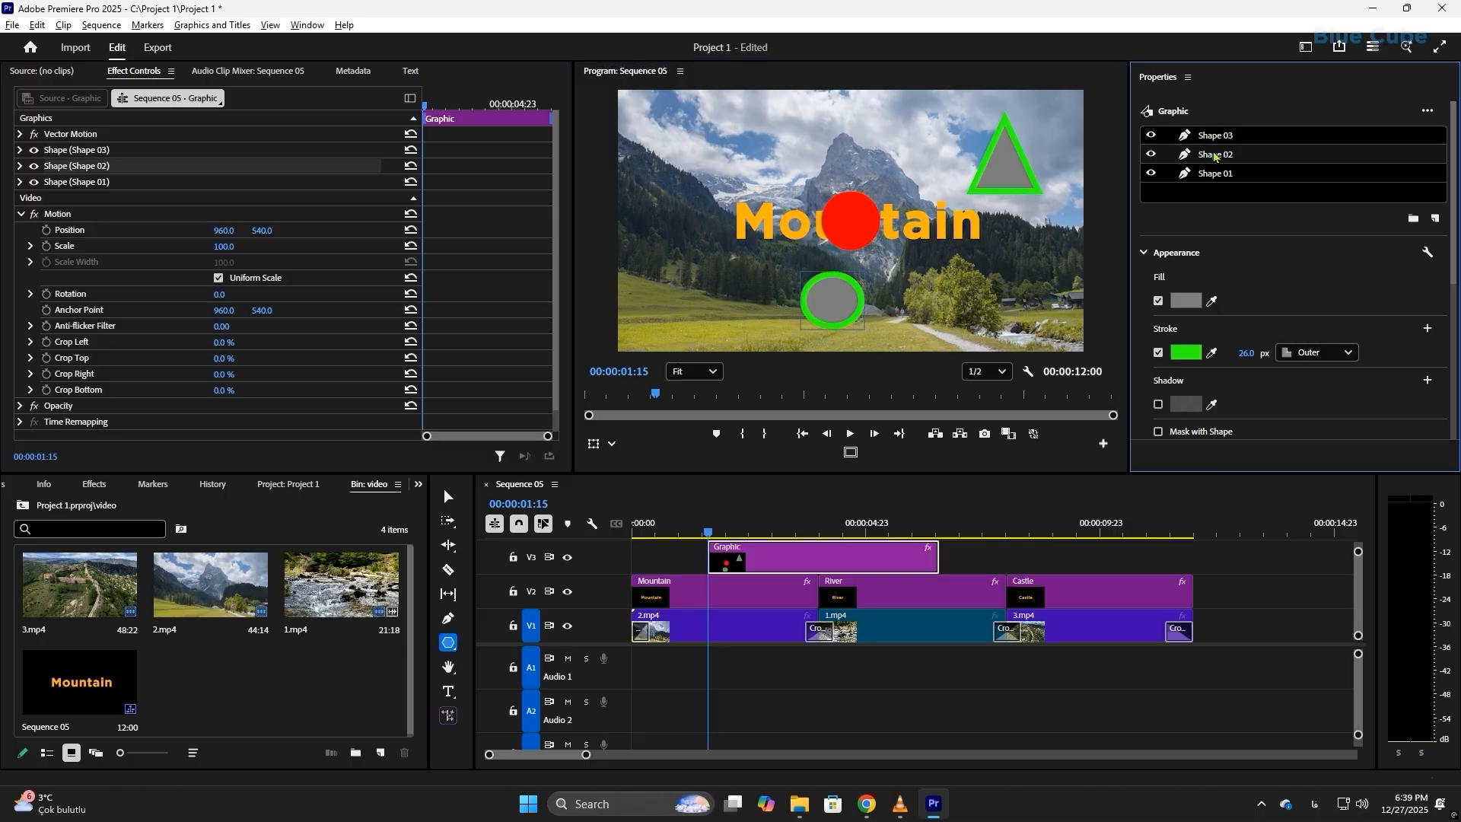
{"action": "left_click", "coordinate": [1215, 175]}
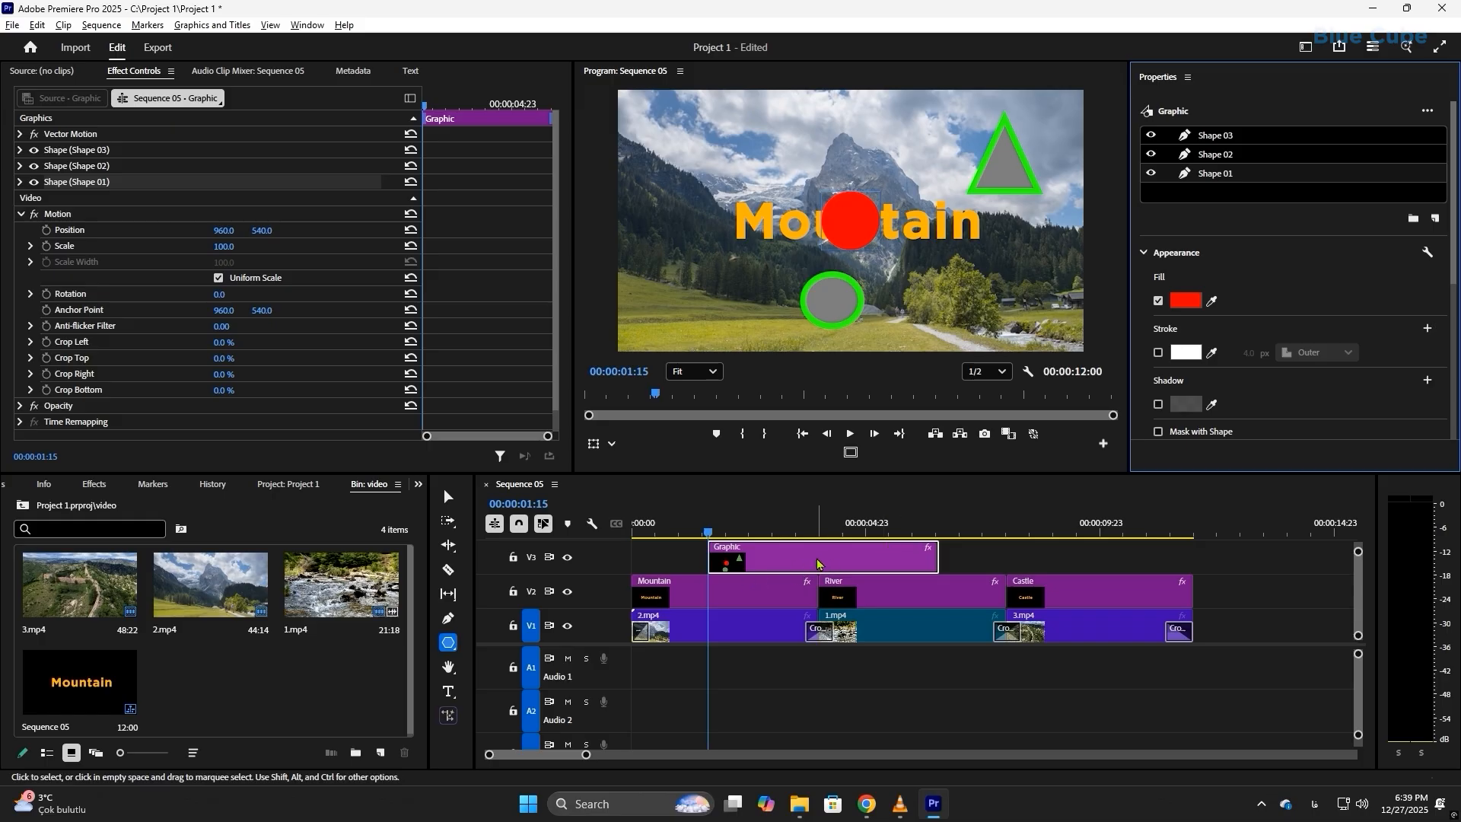
{"action": "key", "text": "Delete"}
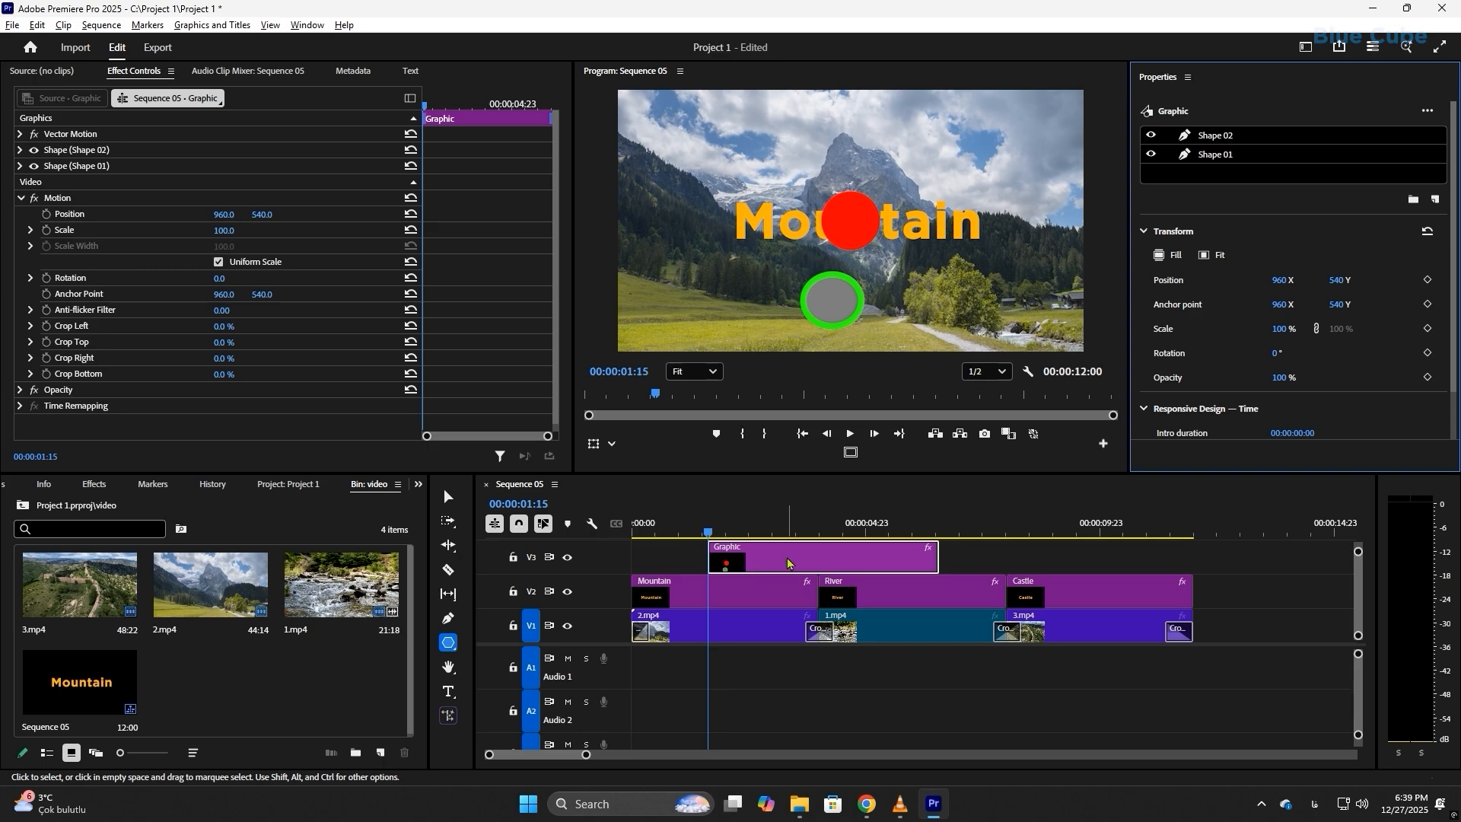
Step: At 00:00:09:00, draw a wide rectangle below the Castle title and a tall narrow one beside the title as a new graphic
{"action": "left_click", "coordinate": [960, 559]}
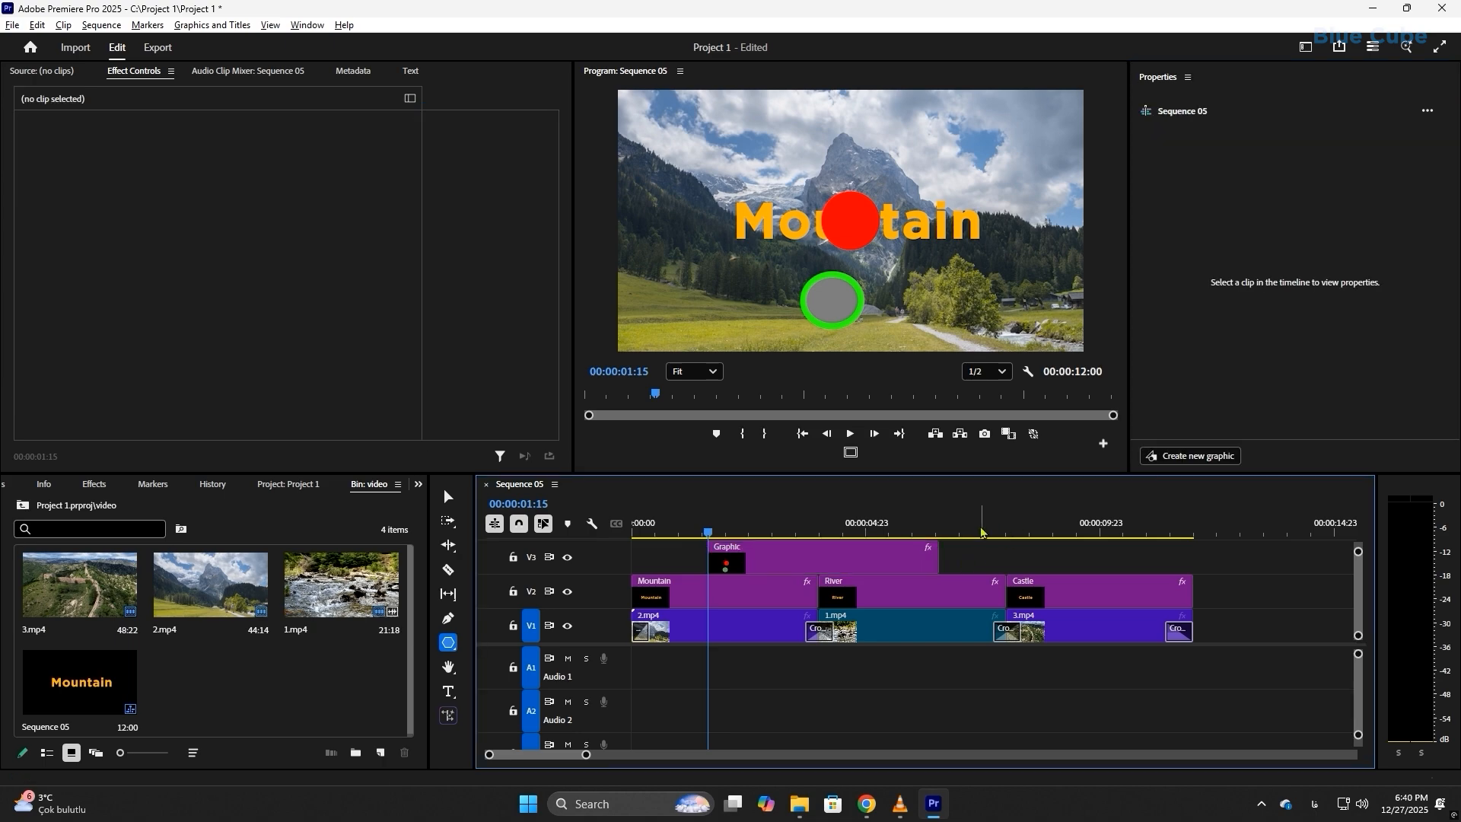
{"action": "left_click", "coordinate": [1024, 533]}
{"action": "left_click_drag", "start_coordinate": [1026, 535], "coordinate": [1054, 533]}
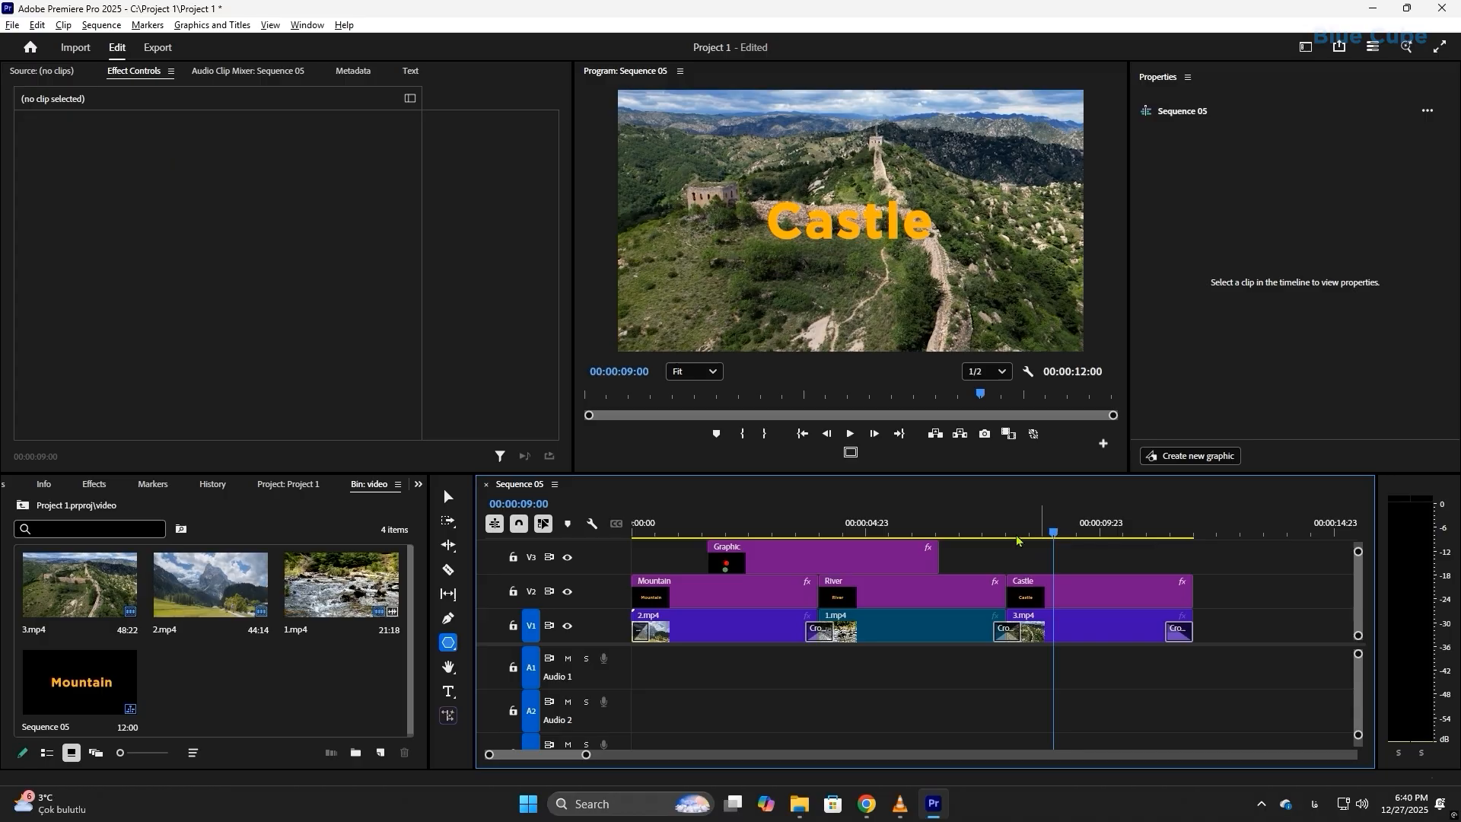
{"action": "left_click", "coordinate": [449, 643]}
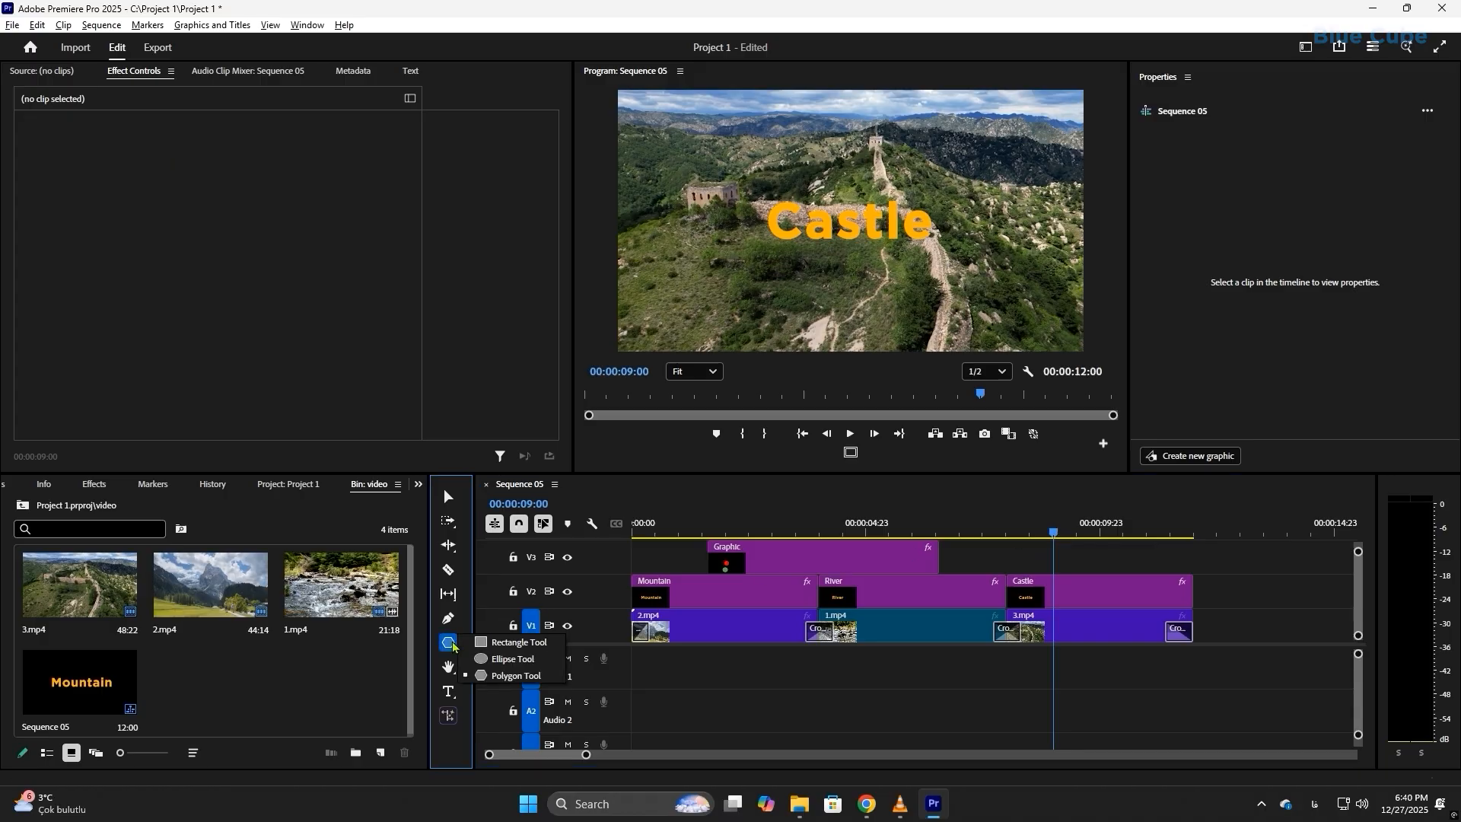
{"action": "left_click", "coordinate": [502, 643]}
{"action": "mouse_move", "coordinate": [704, 268]}
{"action": "left_mouse_down"}
{"action": "mouse_move", "coordinate": [845, 307]}
{"action": "mouse_move", "coordinate": [913, 306]}
{"action": "left_mouse_up"}
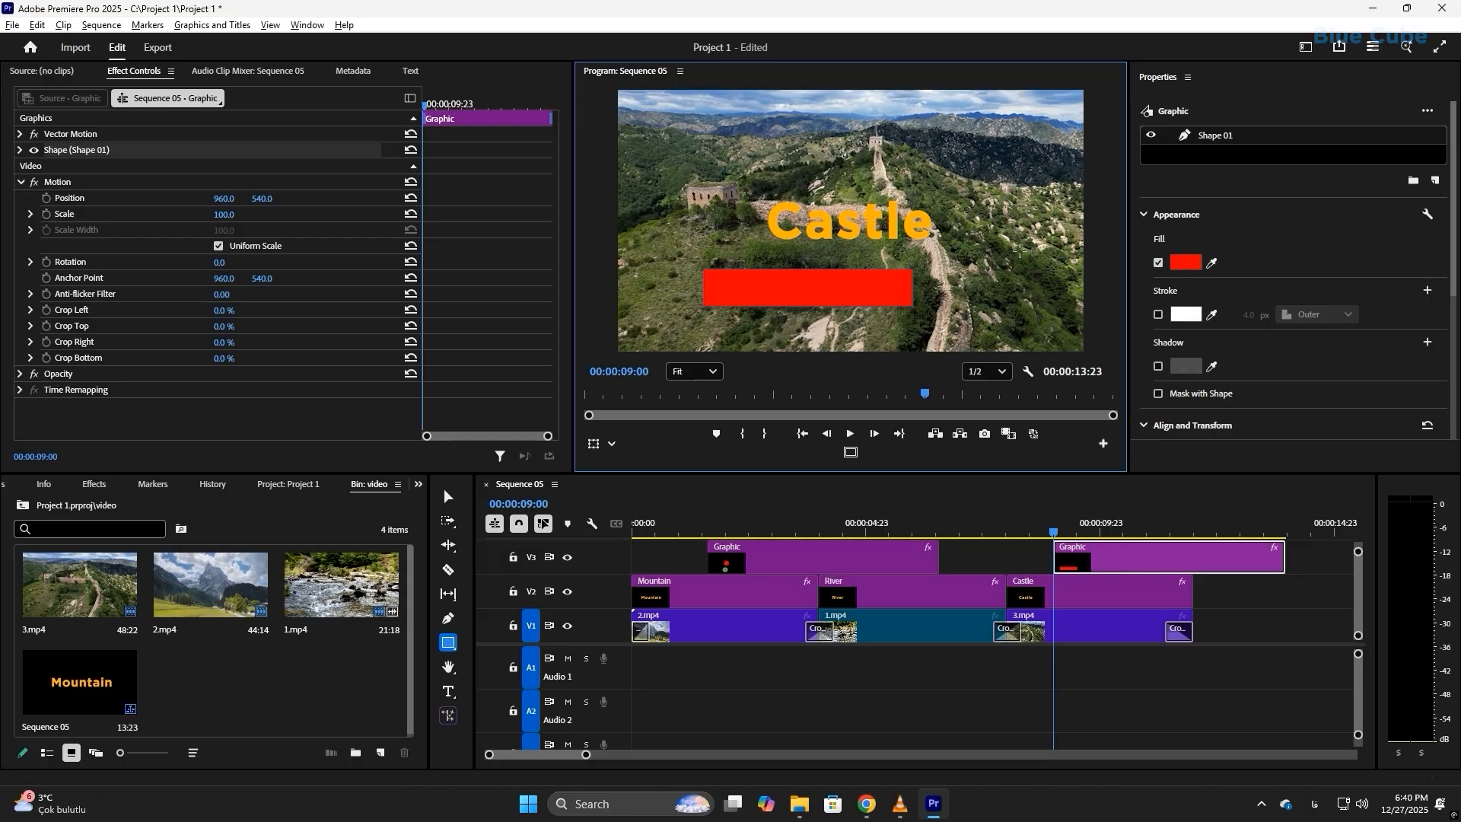
{"action": "mouse_move", "coordinate": [979, 221]}
{"action": "left_mouse_down"}
{"action": "mouse_move", "coordinate": [989, 277]}
{"action": "mouse_move", "coordinate": [1016, 299]}
{"action": "left_mouse_up"}
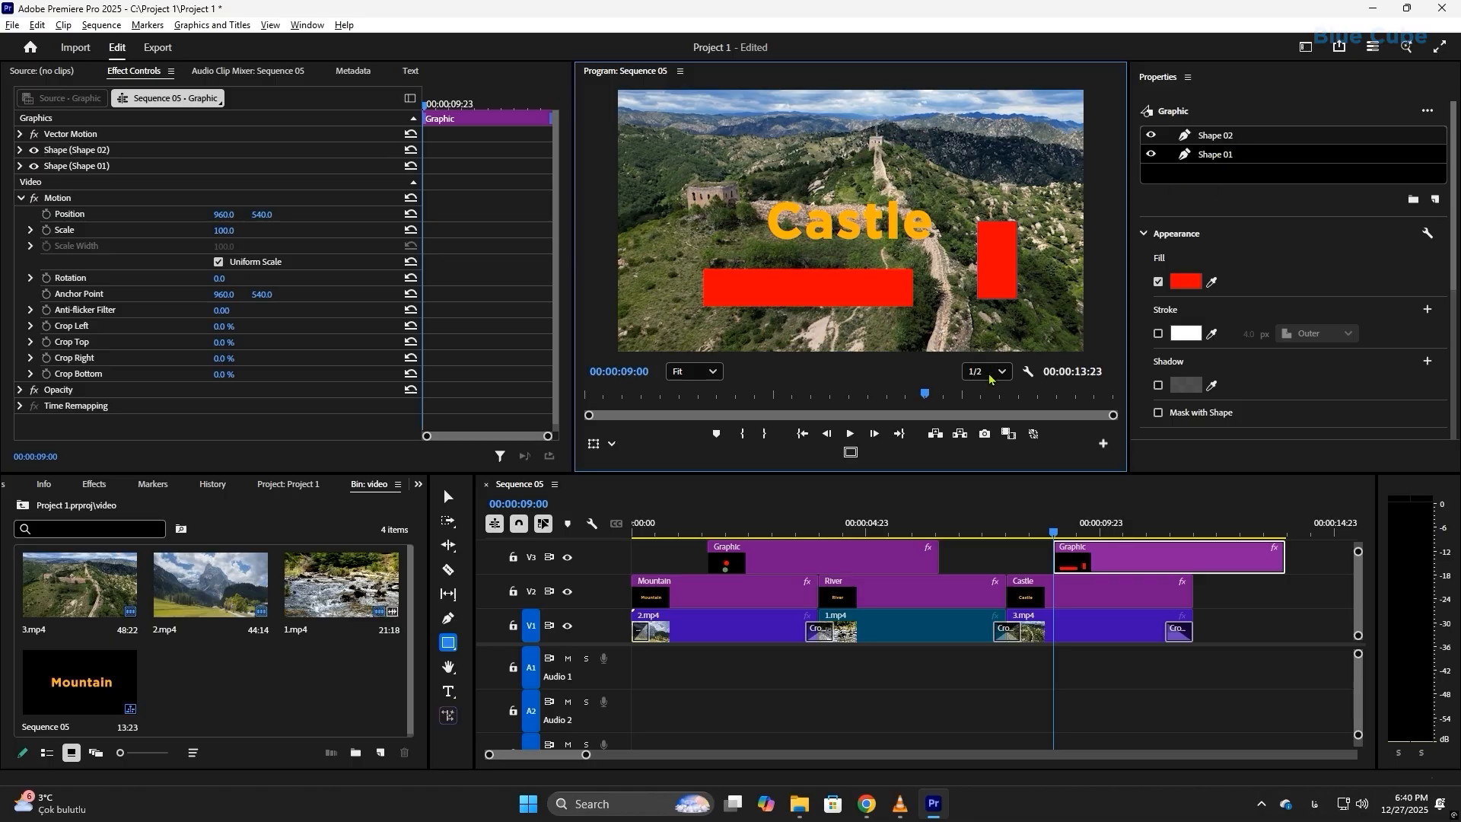
Step: Delete the two-rectangle graphic at 00:00:09:00, and draw and remove a single tall rectangle beside the Castle title
{"action": "key", "text": "Delete"}
{"action": "left_click", "coordinate": [963, 562]}
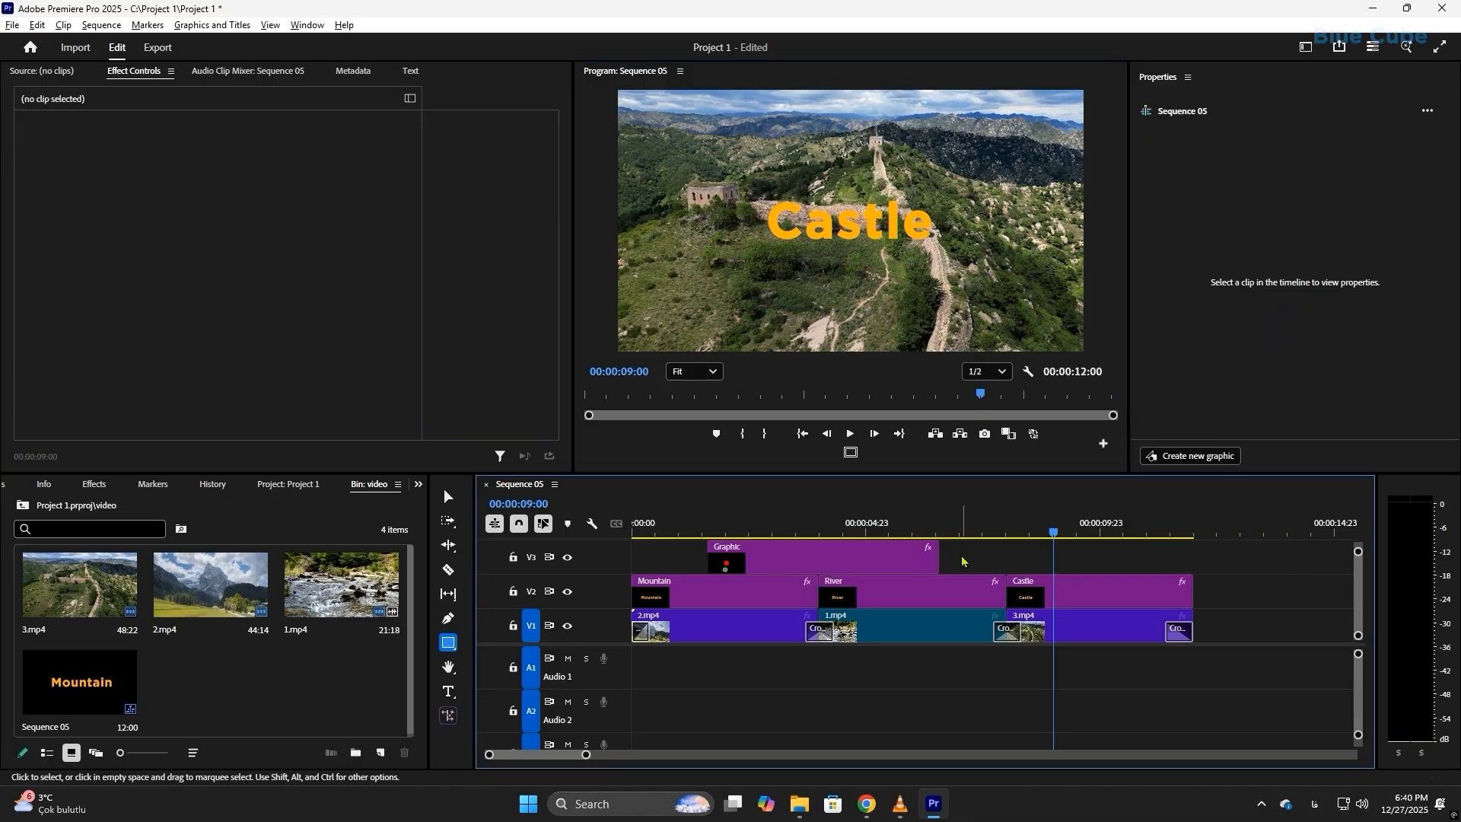
{"action": "left_click_drag", "start_coordinate": [989, 193], "coordinate": [1036, 297]}
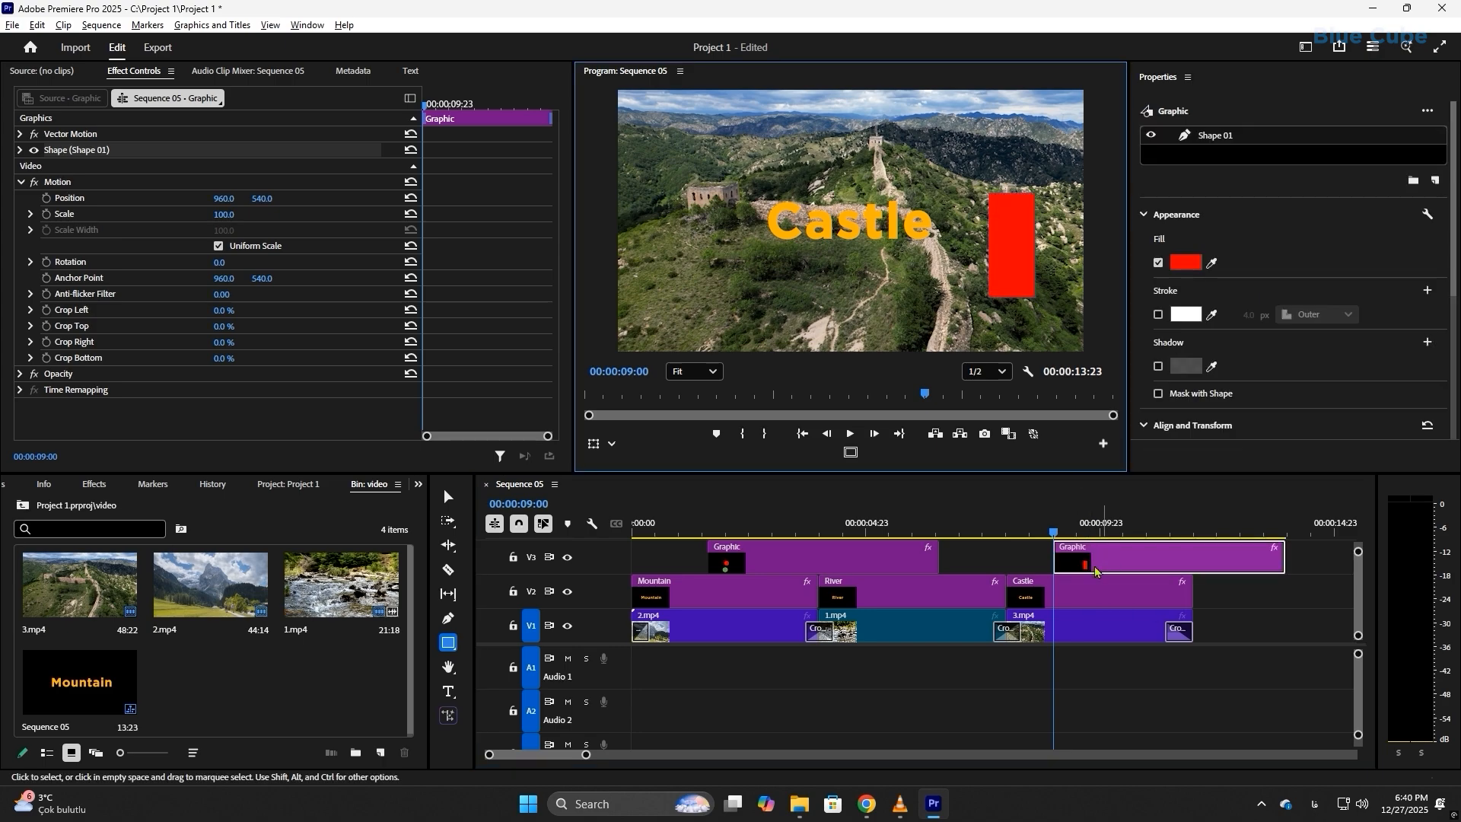
{"action": "key", "text": "Delete"}
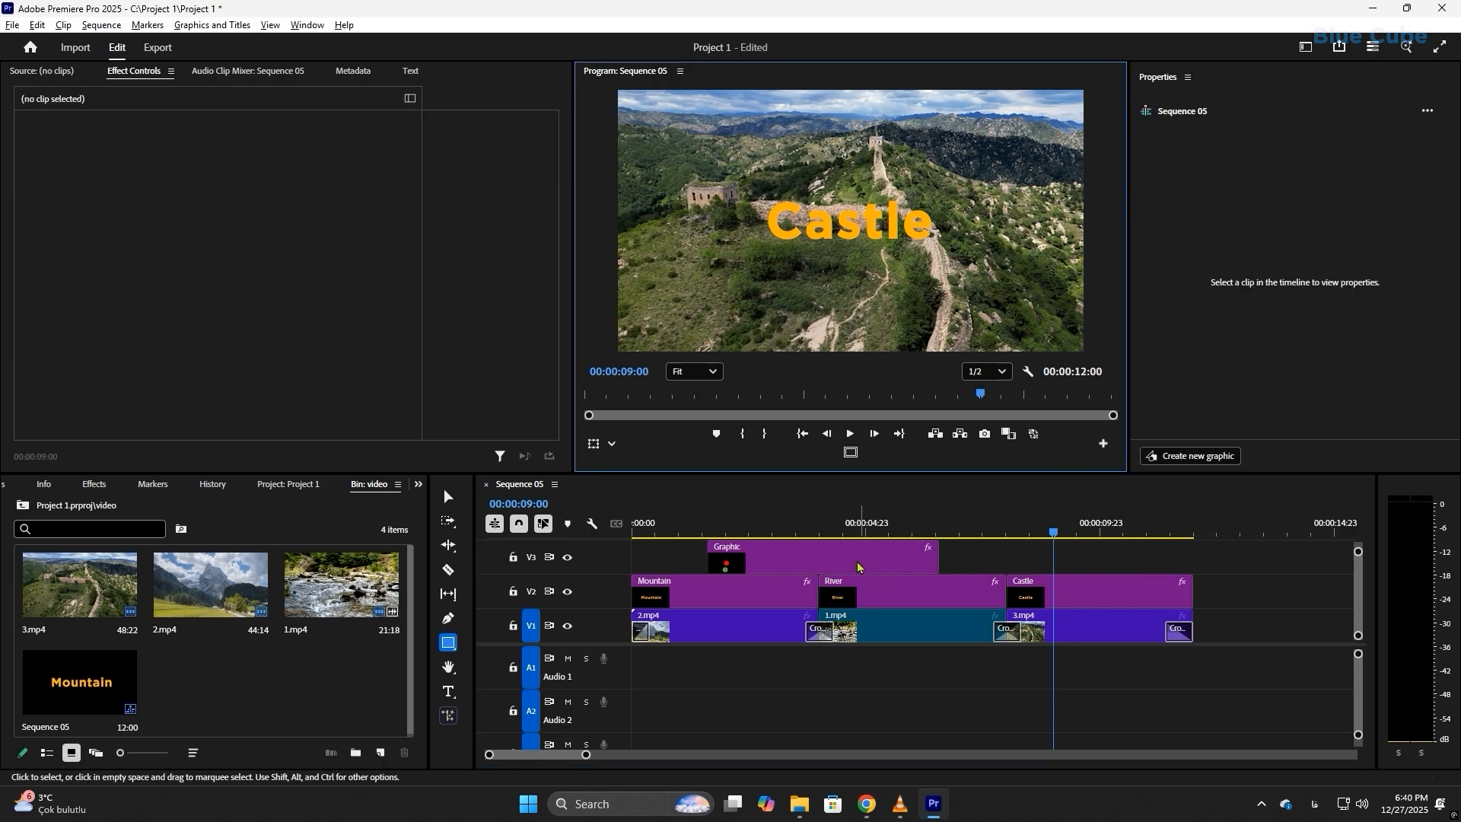
Step: Change the fill of the red circle in the remaining shape graphic to blue
{"action": "left_click", "coordinate": [829, 555]}
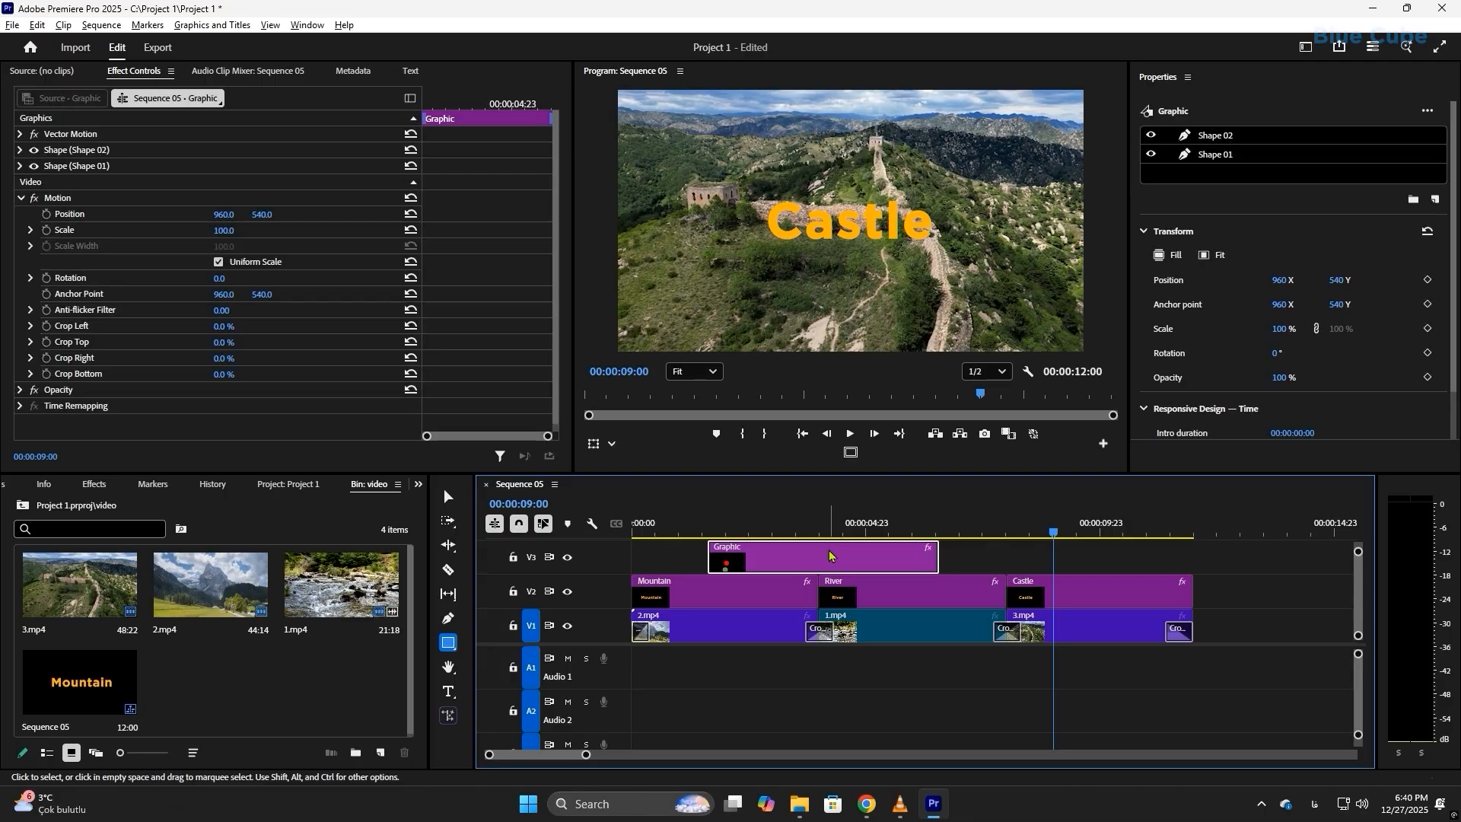
{"action": "left_click", "coordinate": [835, 533]}
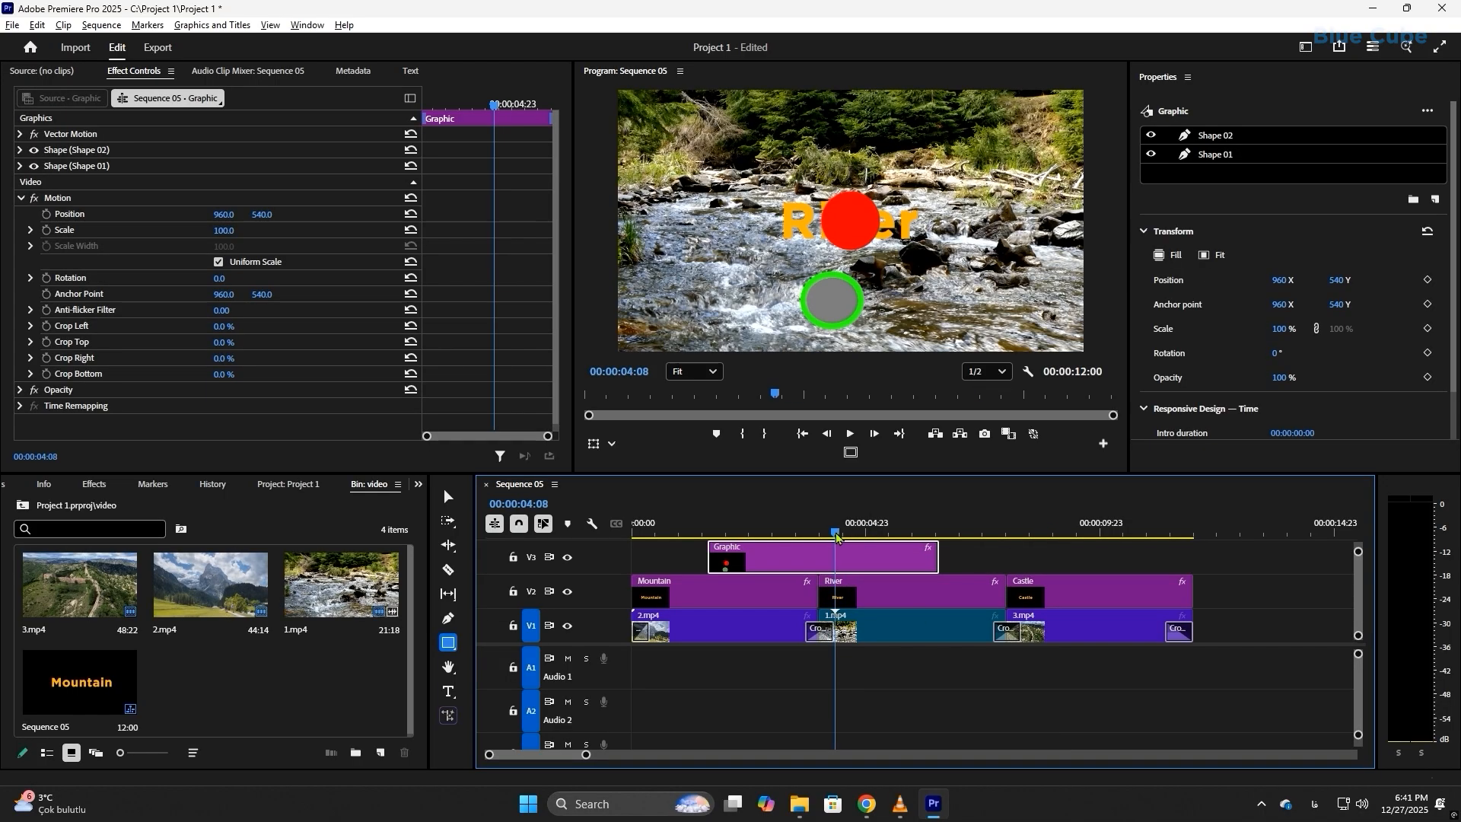
{"action": "left_click_drag", "start_coordinate": [835, 536], "coordinate": [850, 538]}
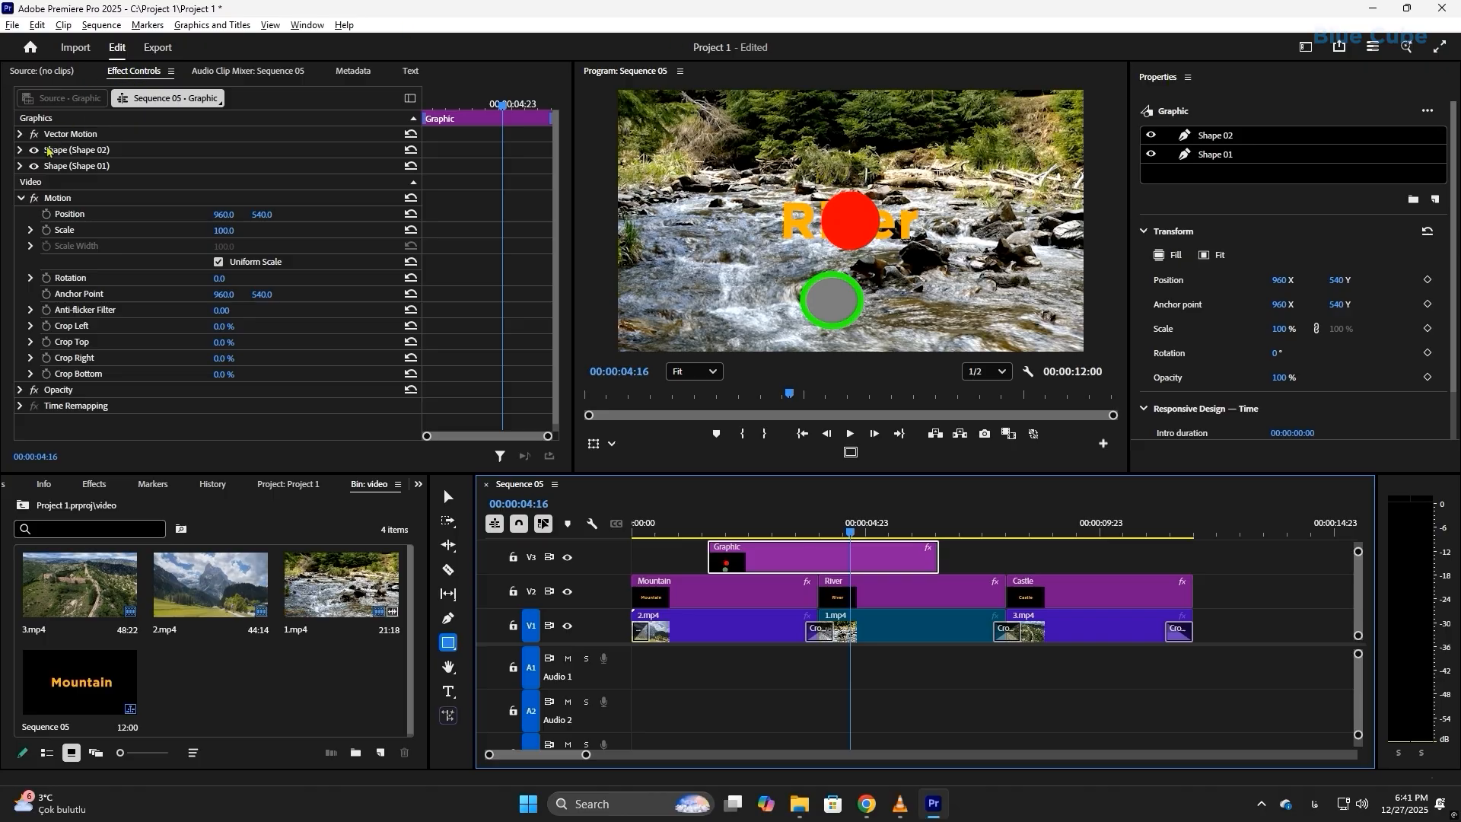
{"action": "left_click", "coordinate": [20, 151]}
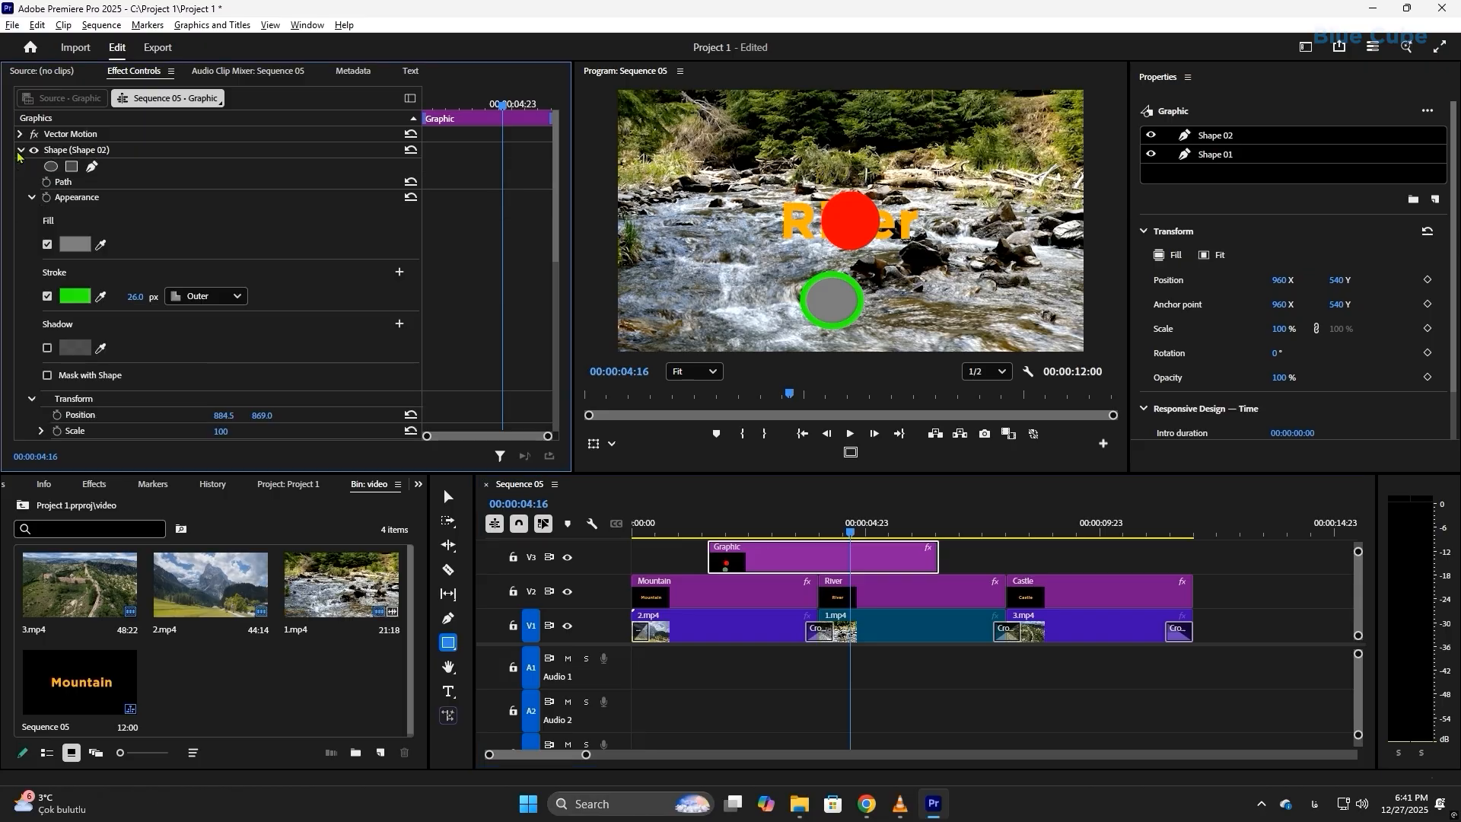
{"action": "left_click", "coordinate": [20, 151]}
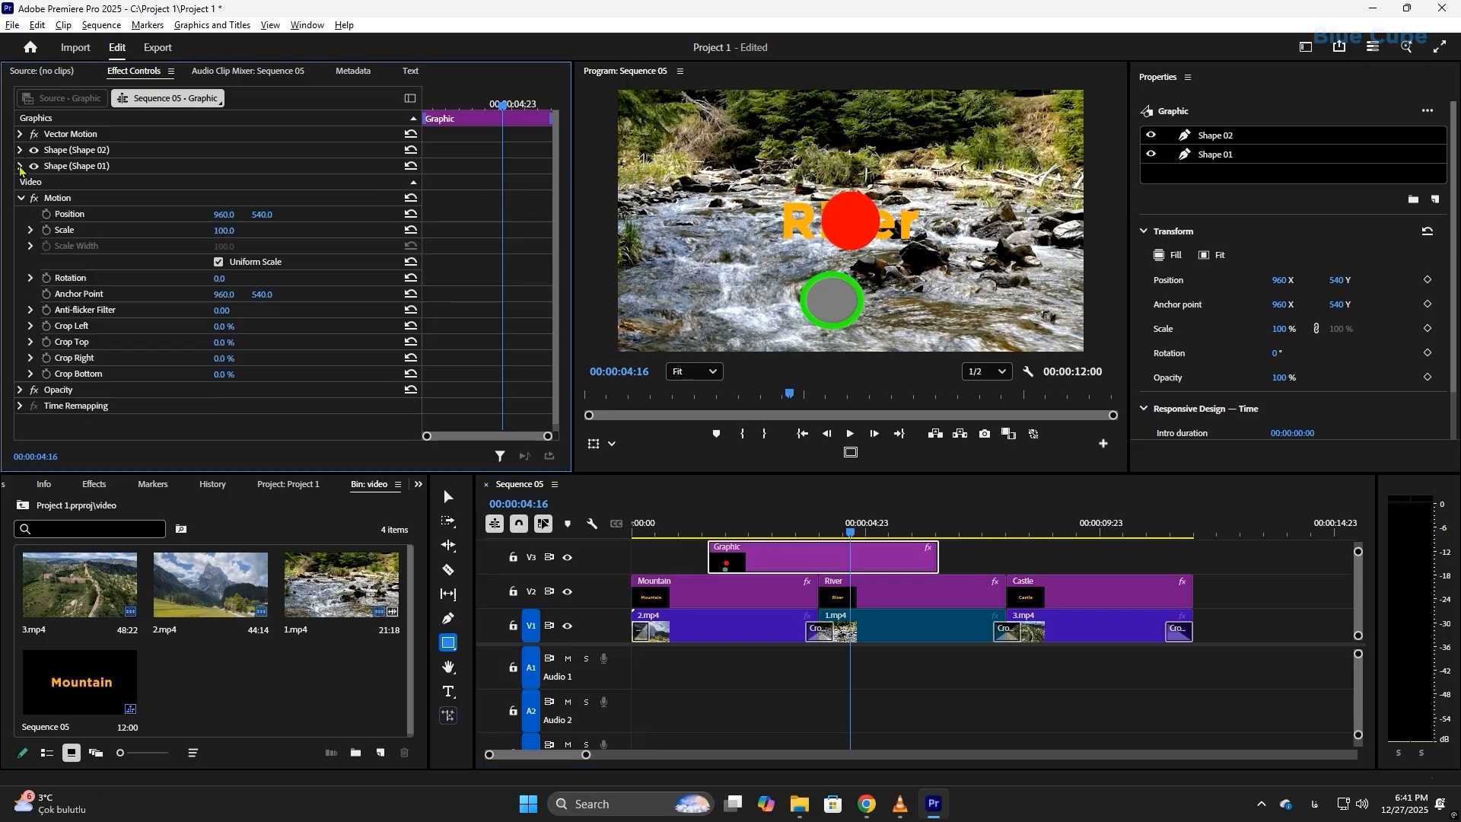
{"action": "left_click", "coordinate": [19, 166]}
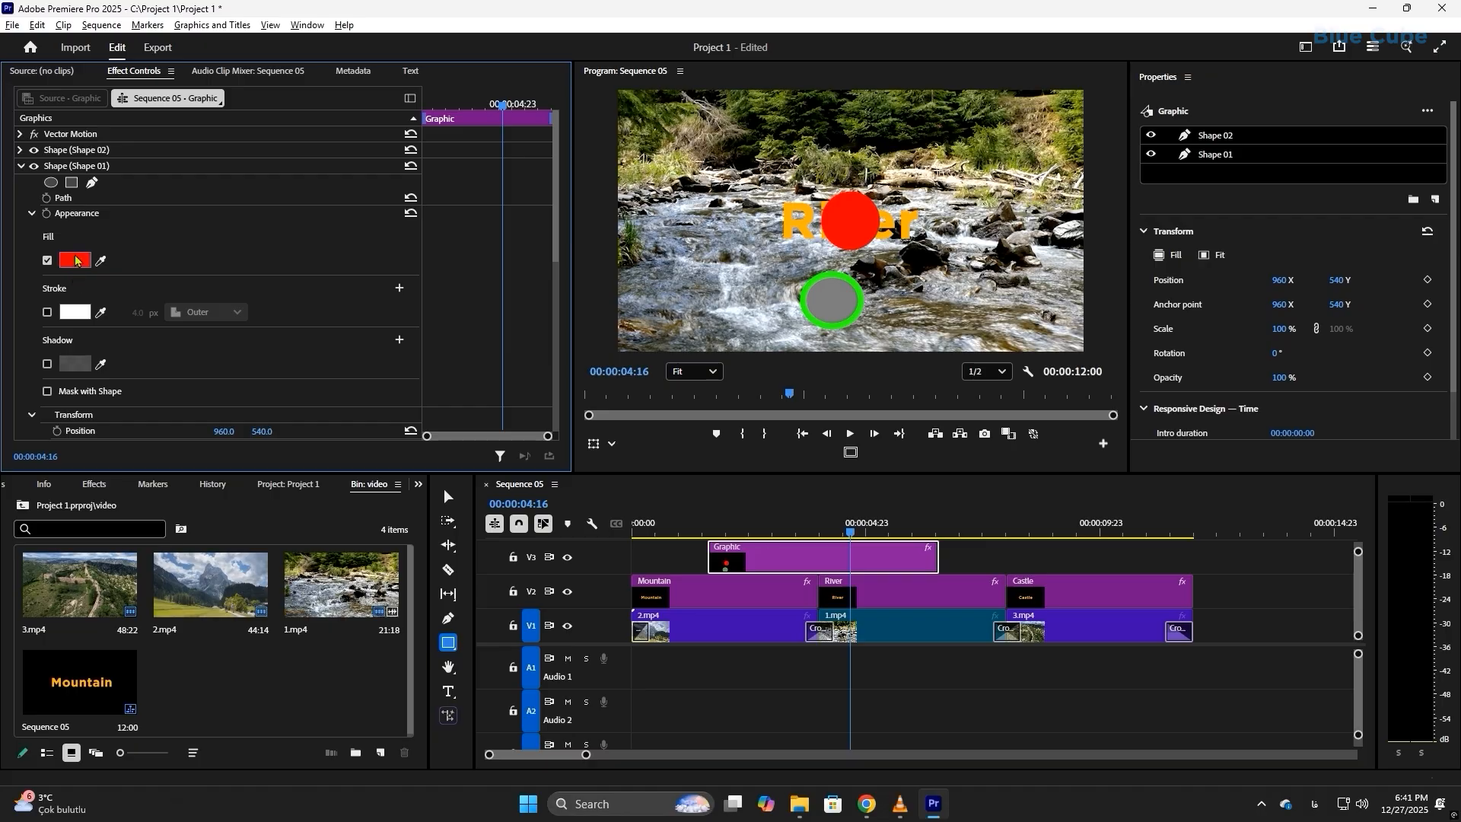
{"action": "left_click", "coordinate": [76, 261]}
{"action": "left_click", "coordinate": [759, 361]}
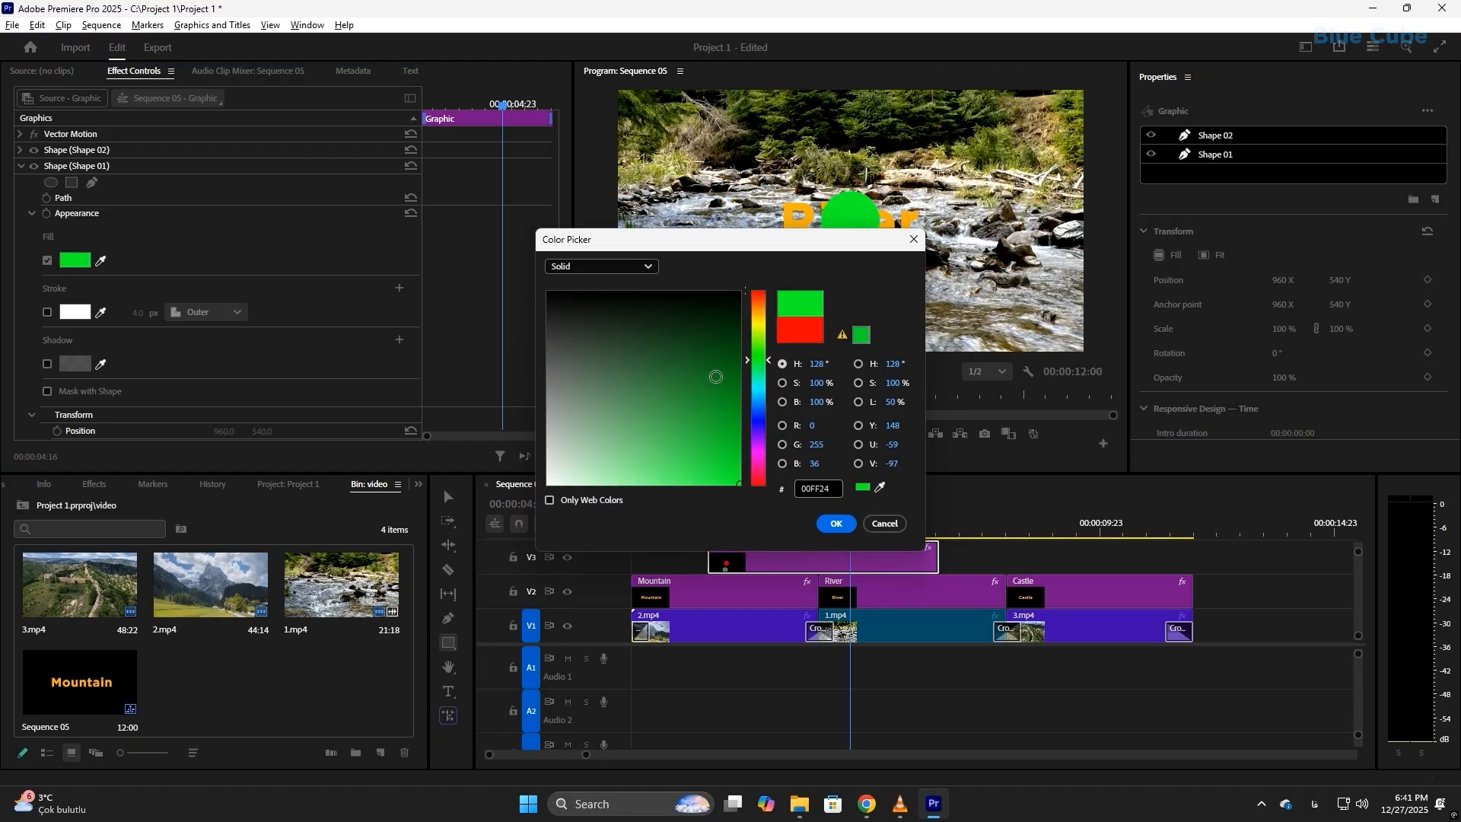
{"action": "left_click", "coordinate": [760, 418]}
{"action": "left_click", "coordinate": [845, 520]}
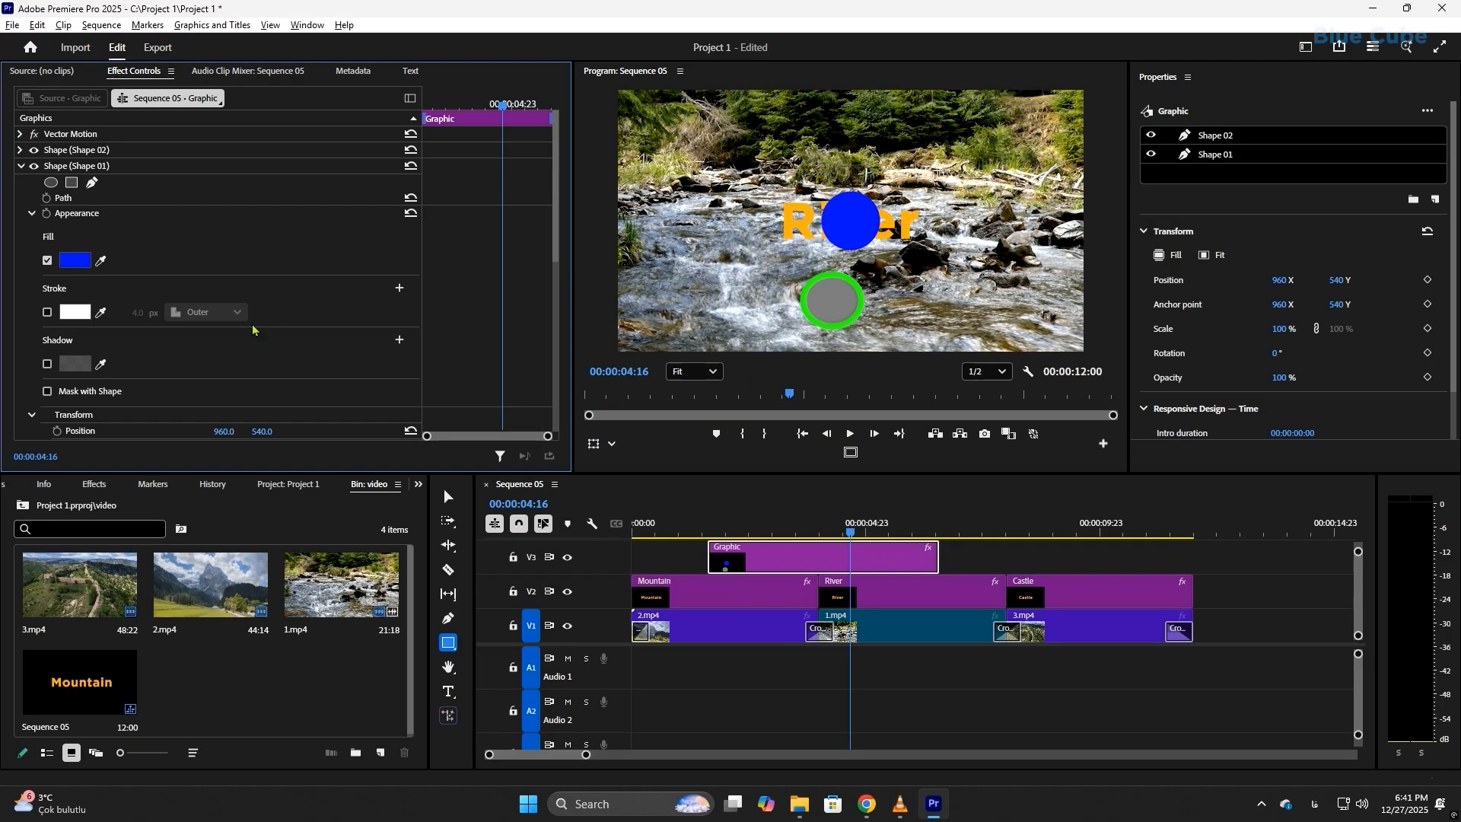
Step: Duplicate the blue circle, placing the copy to the upper right of the River title, and clear the duplicate from the graphic
{"action": "left_click", "coordinate": [1227, 137]}
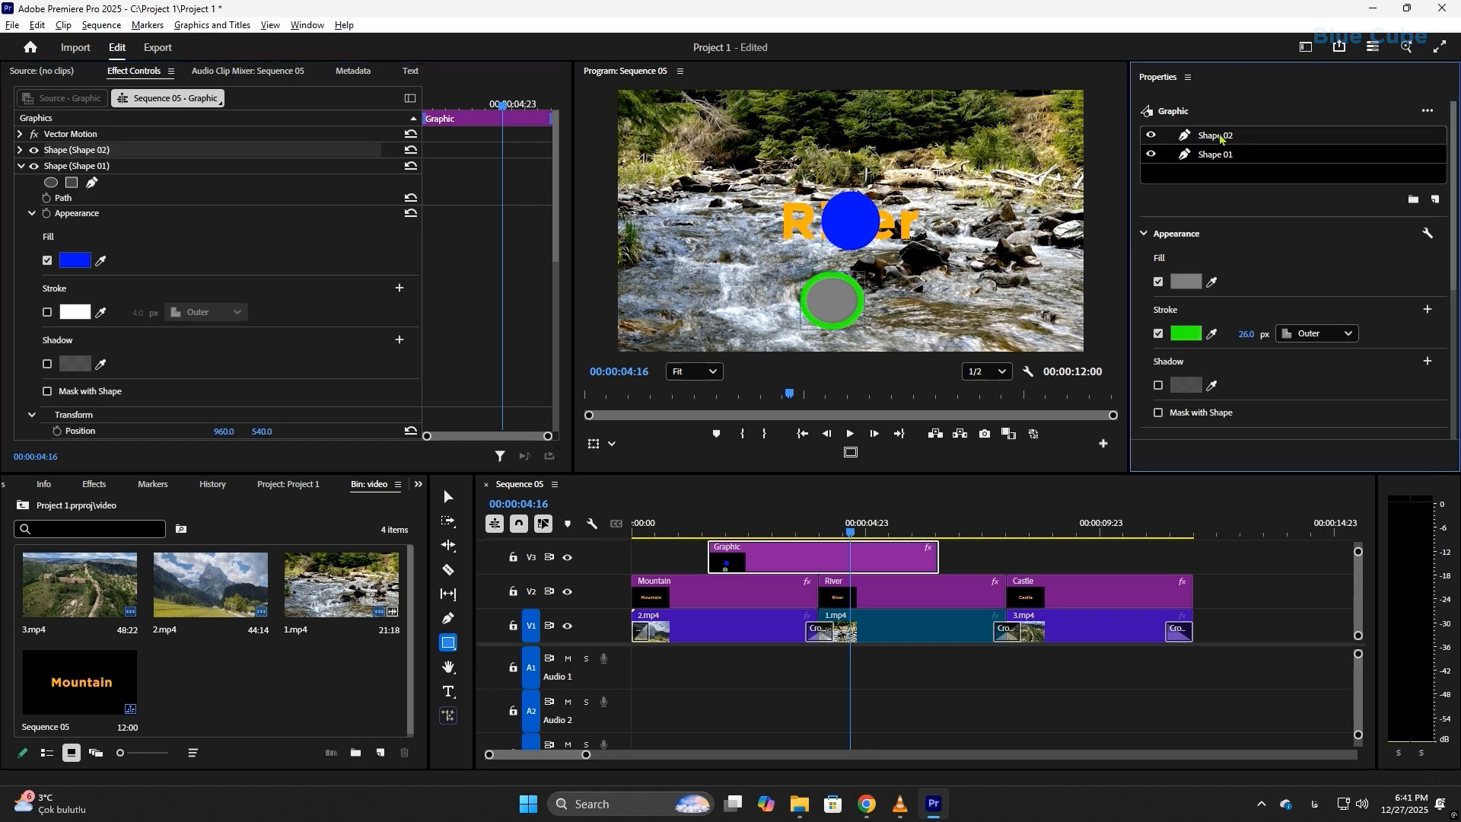
{"action": "left_click", "coordinate": [1210, 158]}
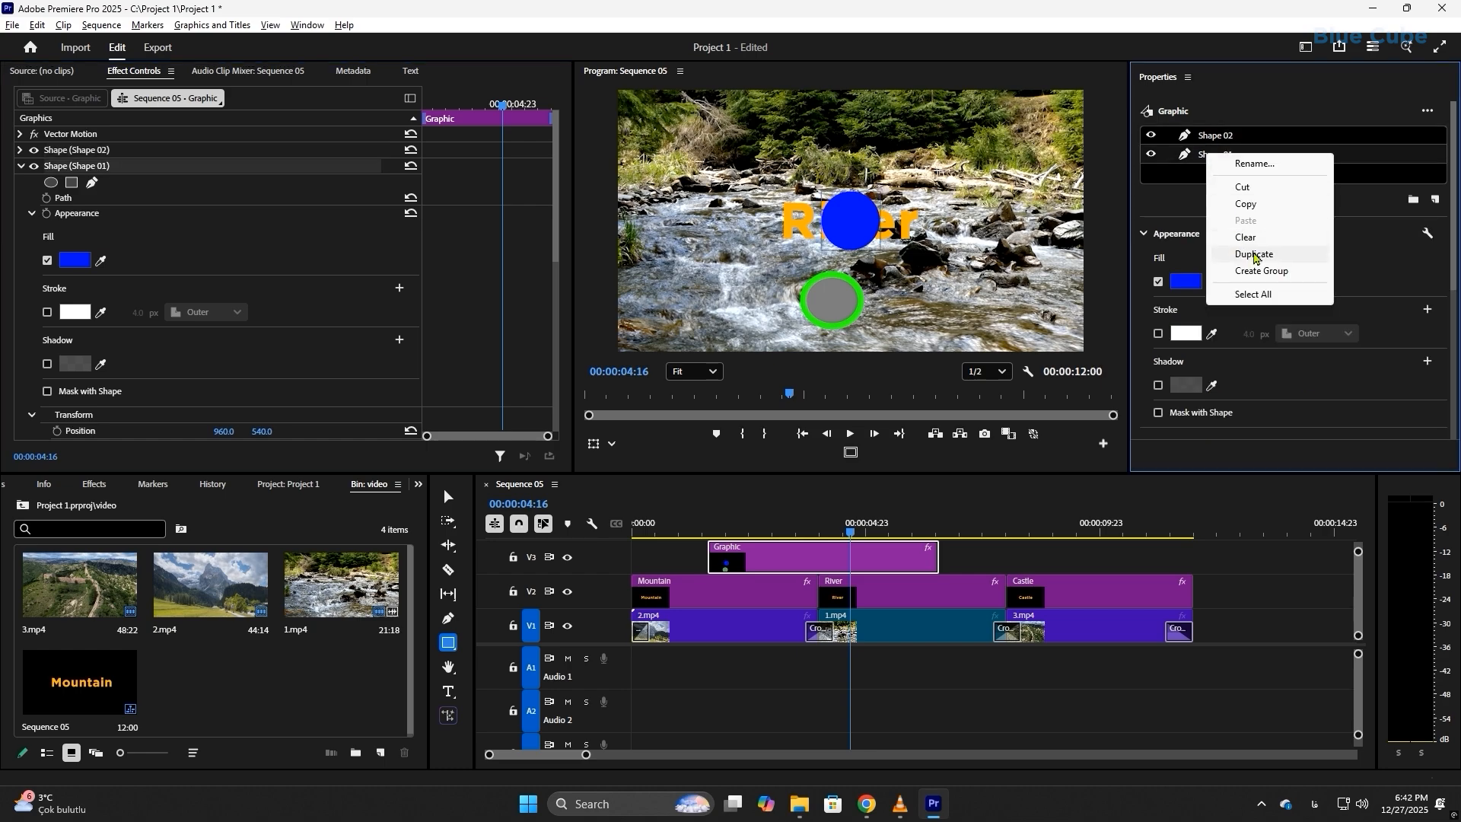
{"action": "left_click", "coordinate": [1254, 255]}
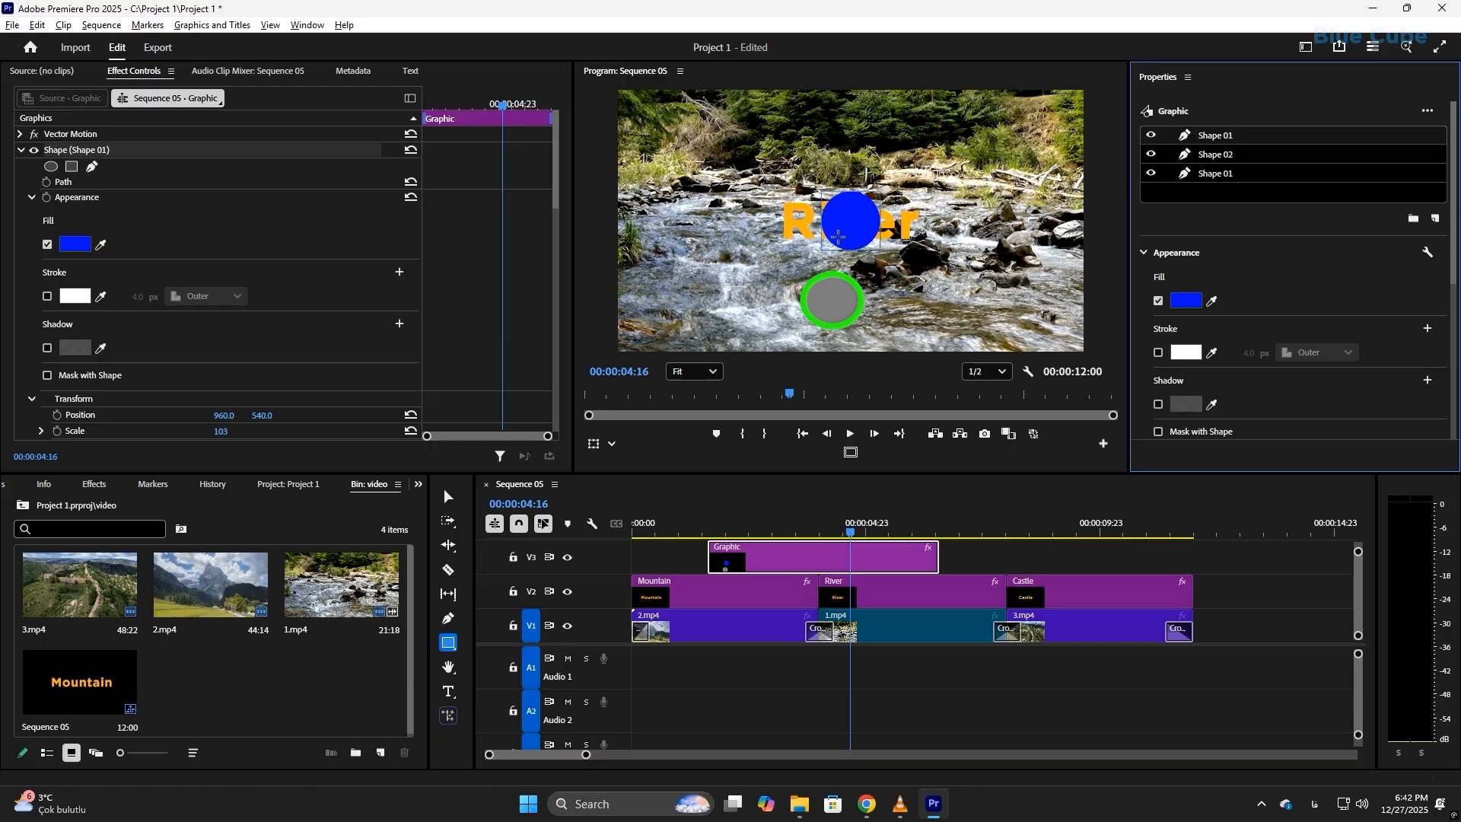
{"action": "left_click", "coordinate": [449, 496]}
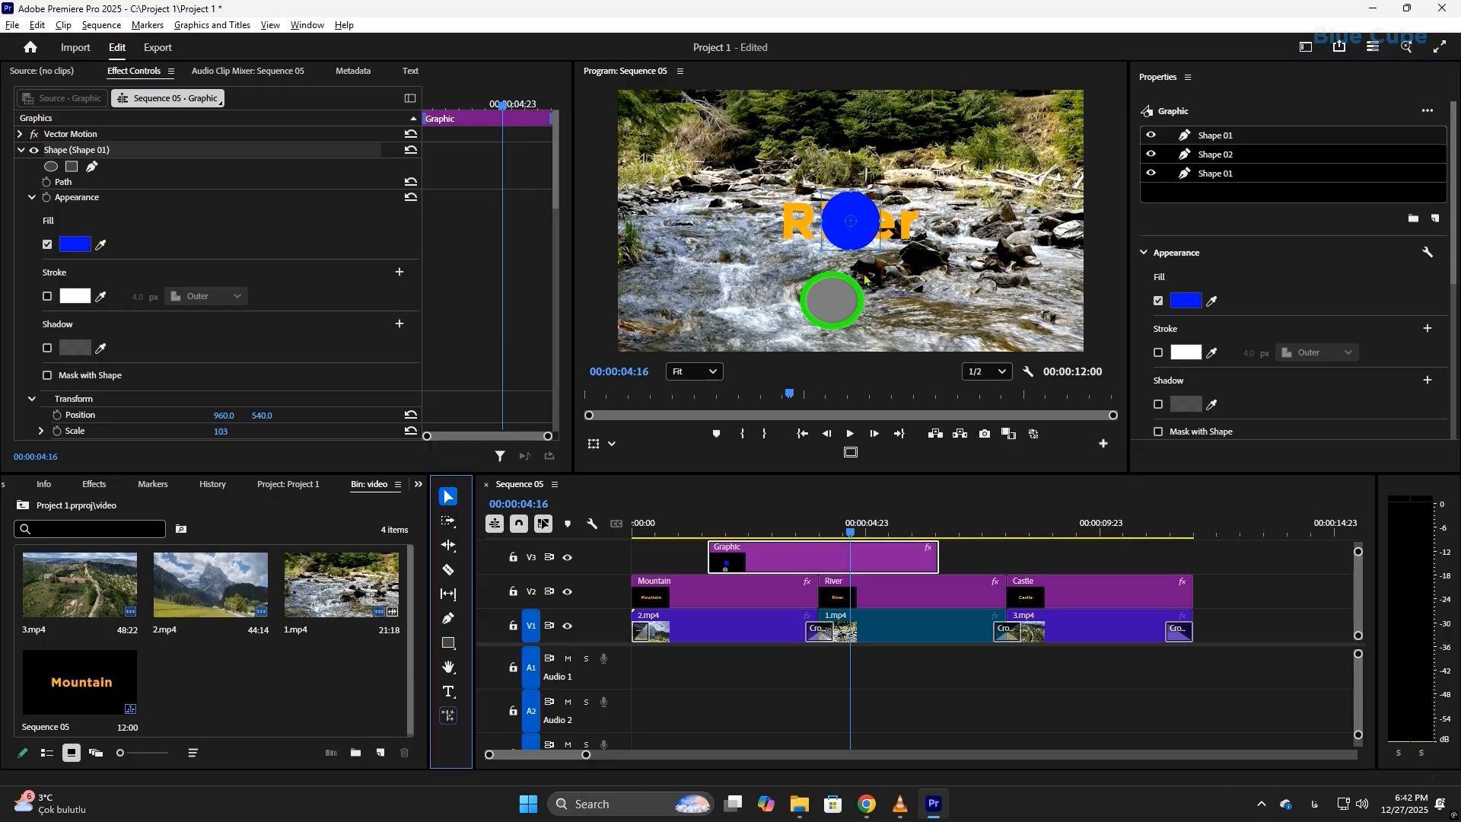
{"action": "left_click_drag", "start_coordinate": [859, 240], "coordinate": [1004, 223]}
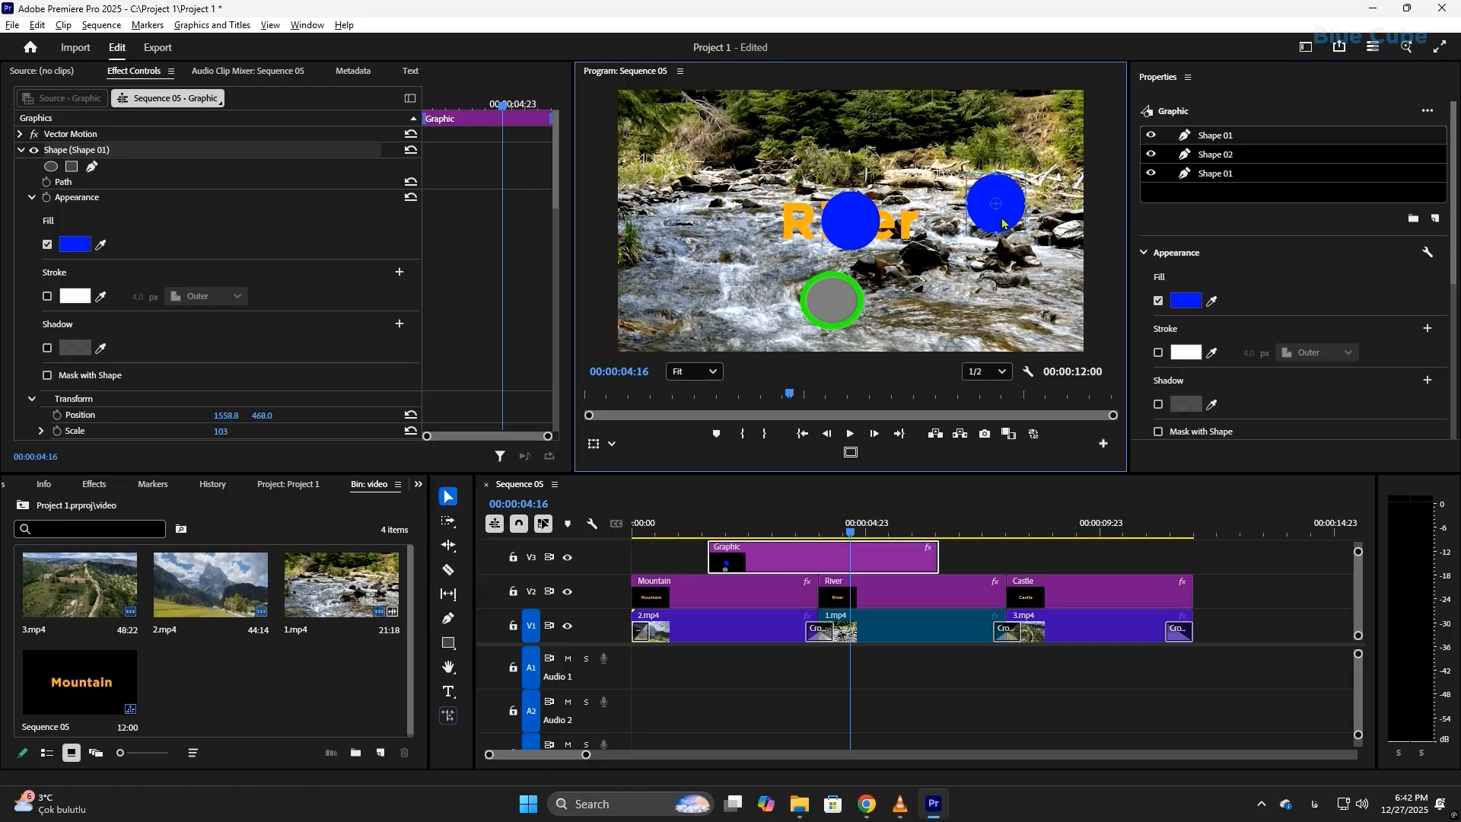
{"action": "right_click", "coordinate": [1212, 140]}
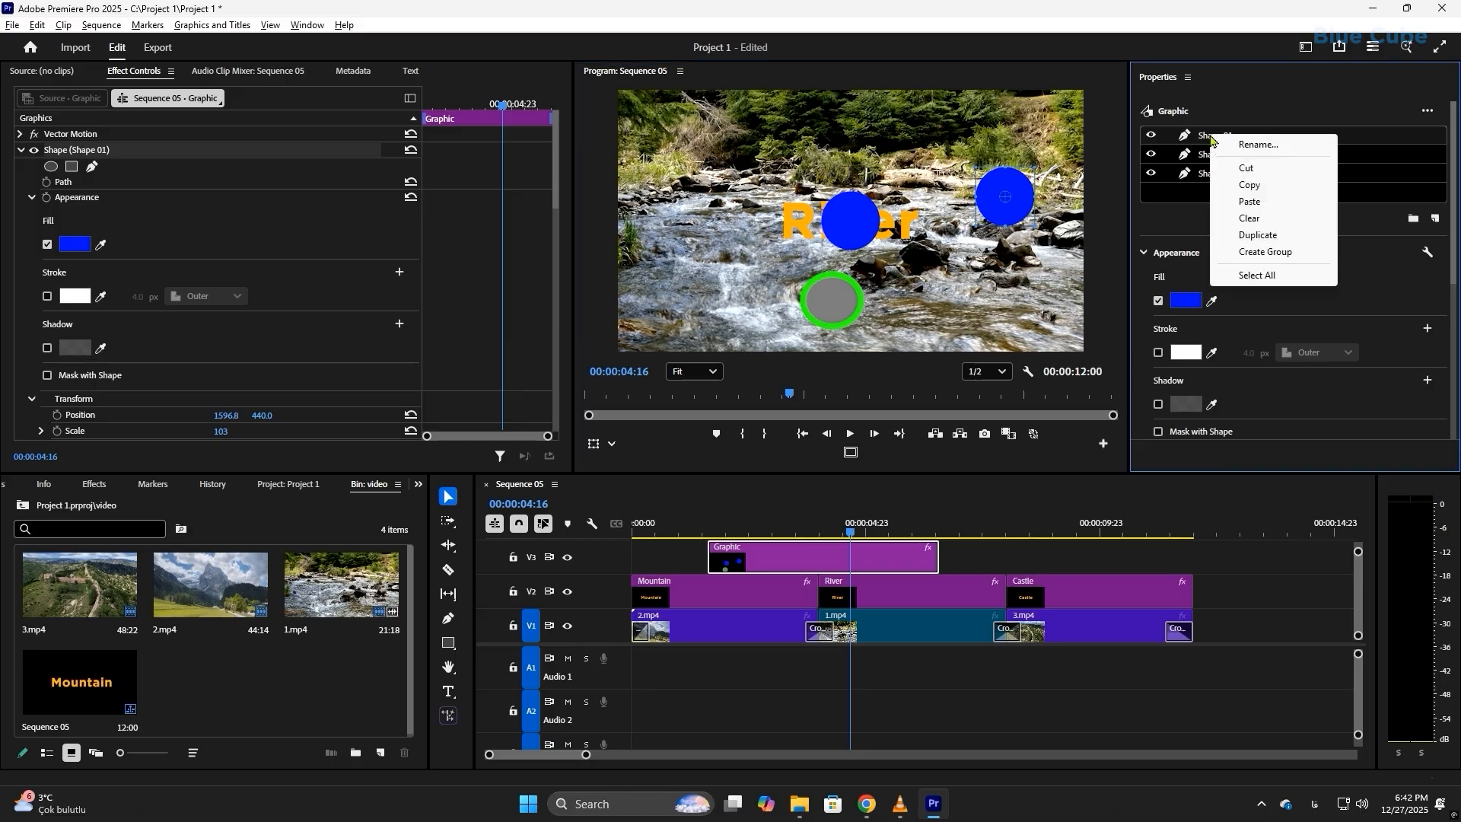
{"action": "left_click", "coordinate": [1251, 219]}
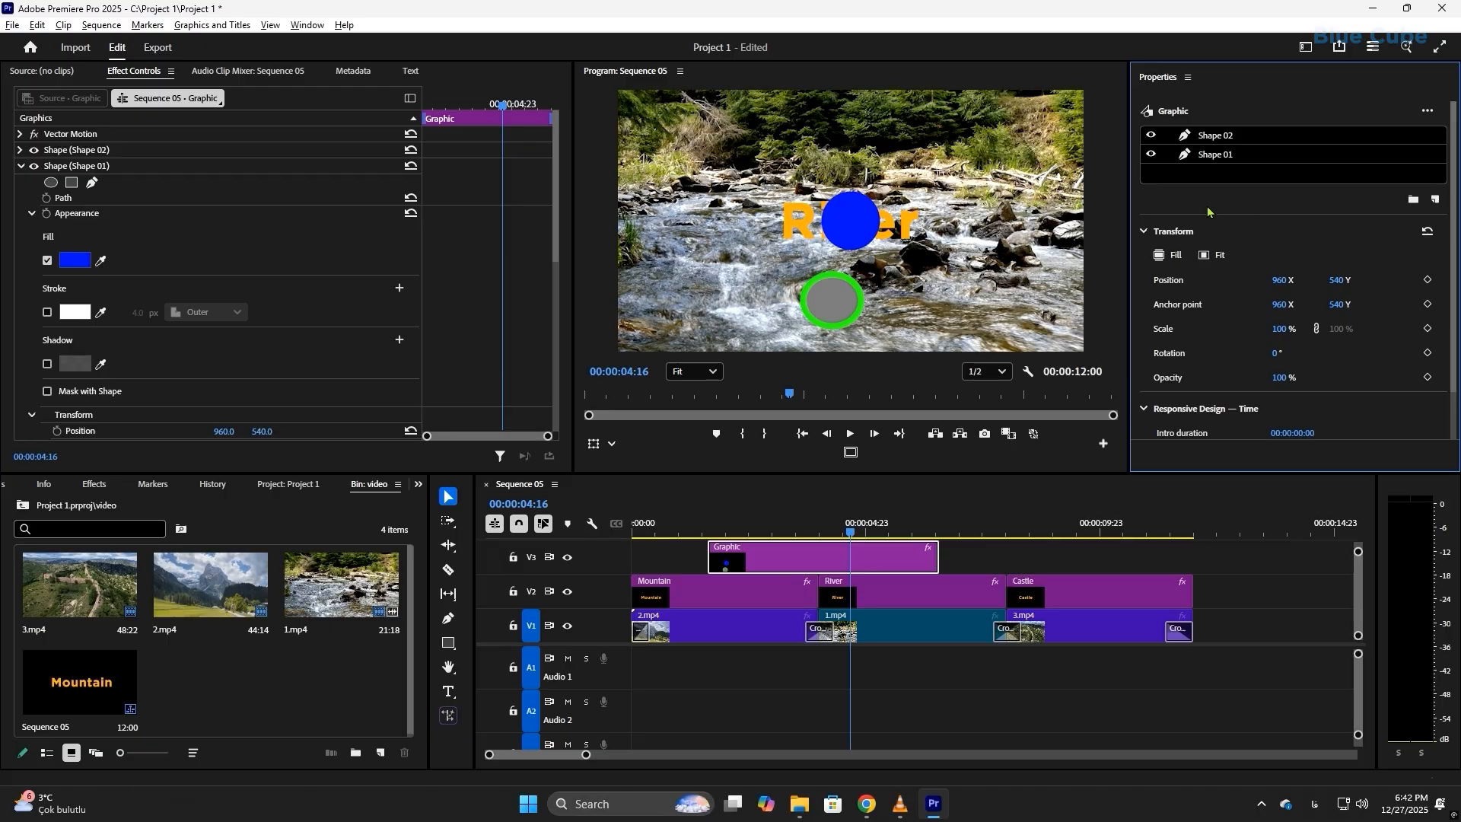
Step: Copy the blue circle layer of the shape graphic
{"action": "left_click", "coordinate": [1215, 156]}
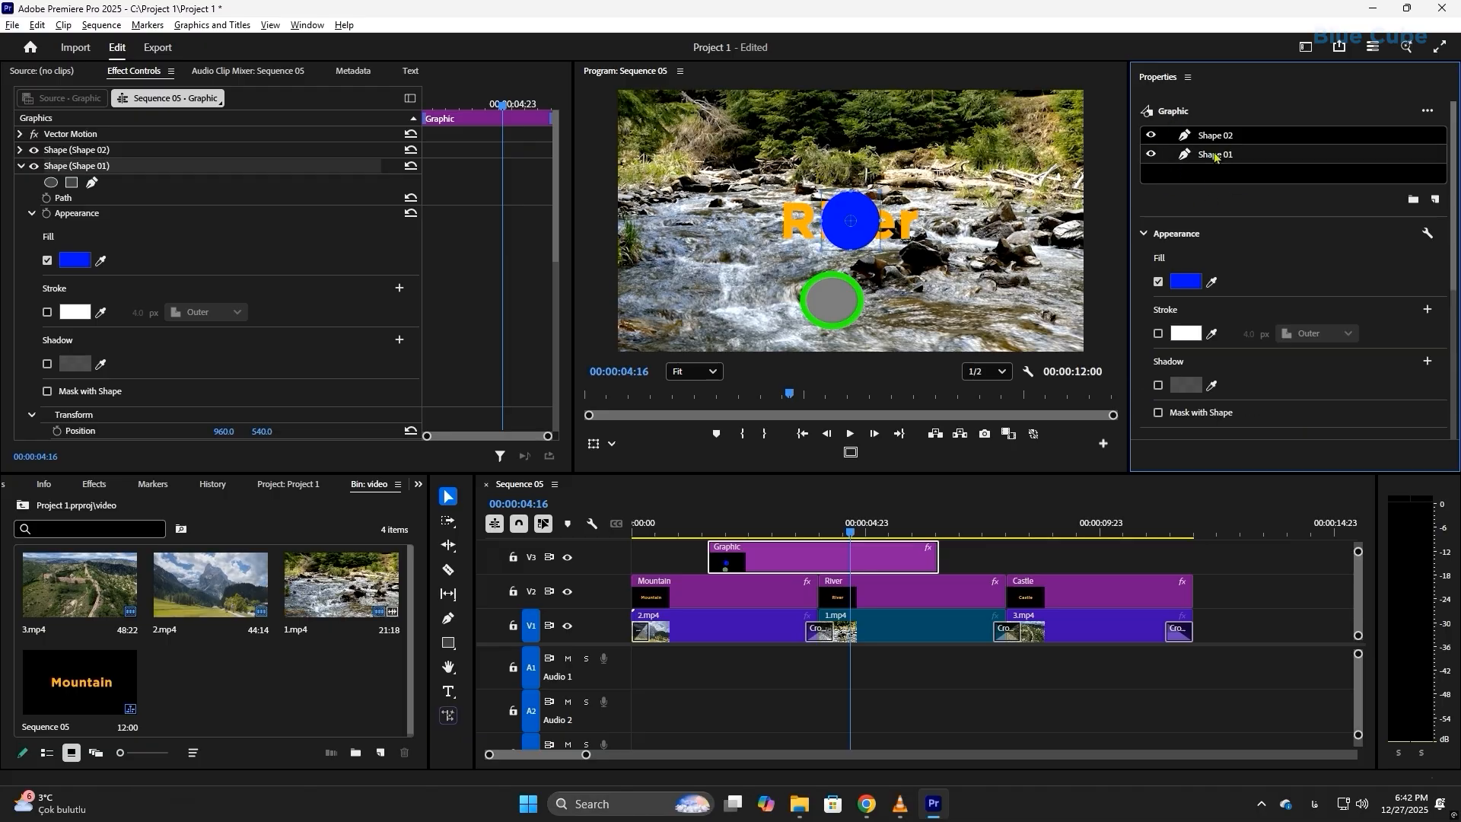
{"action": "right_click", "coordinate": [1216, 155]}
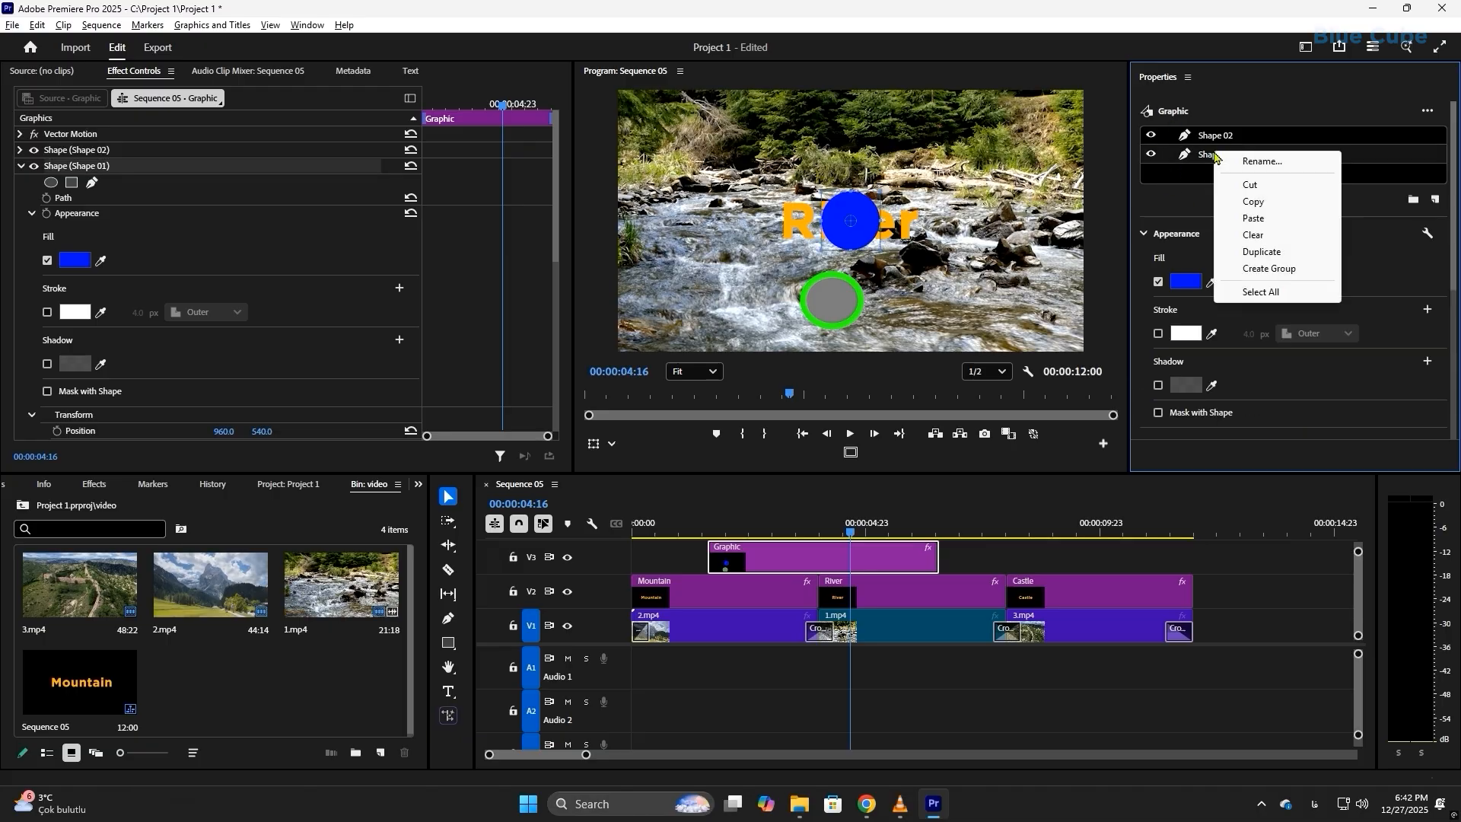
{"action": "left_click", "coordinate": [1249, 201]}
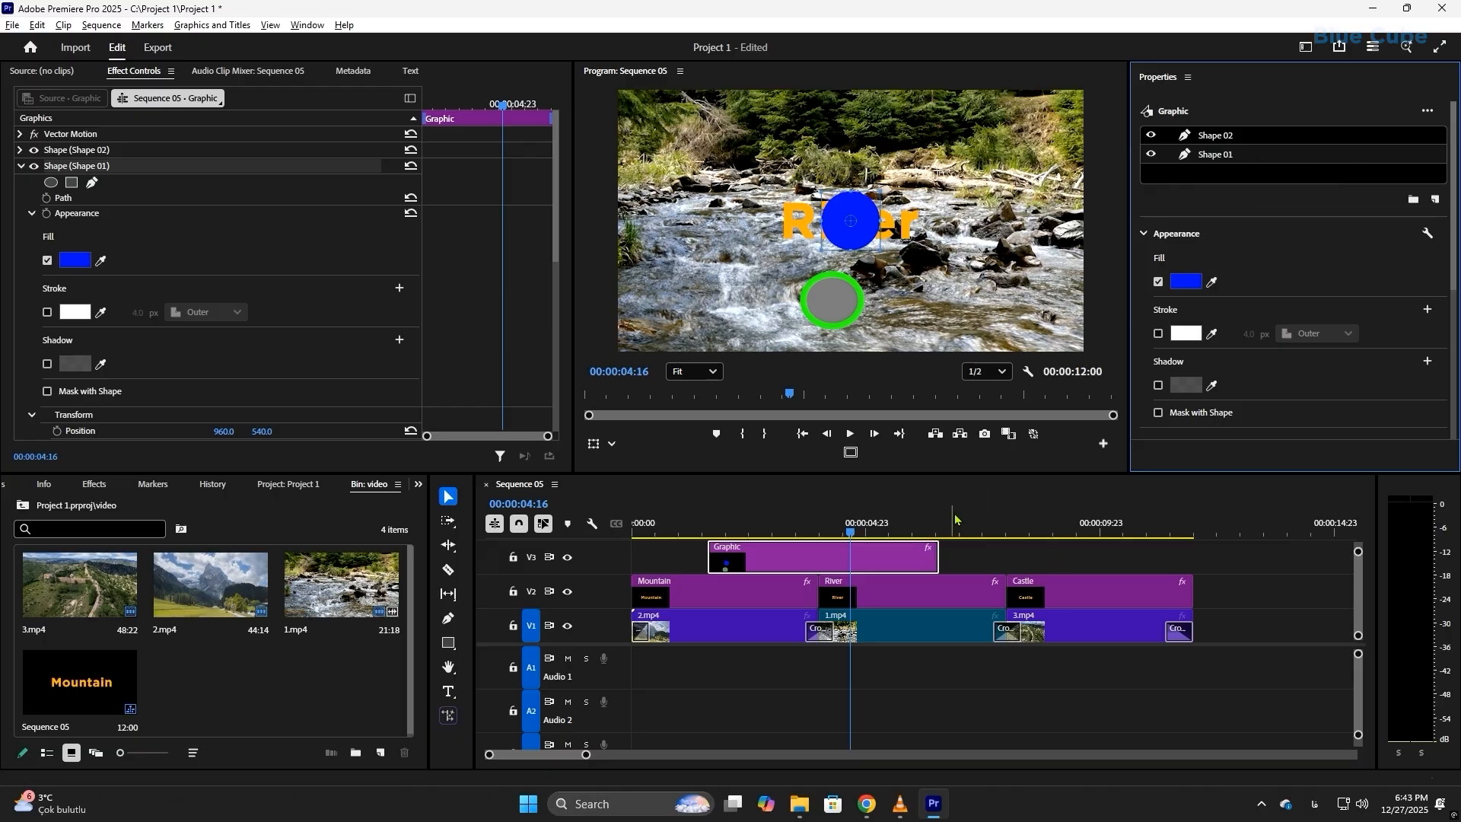
Step: At 00:00:07:17, draw a rectangle below the River title as a new graphic and paste the copied circle into it
{"action": "left_click", "coordinate": [993, 530]}
{"action": "left_click", "coordinate": [453, 643]}
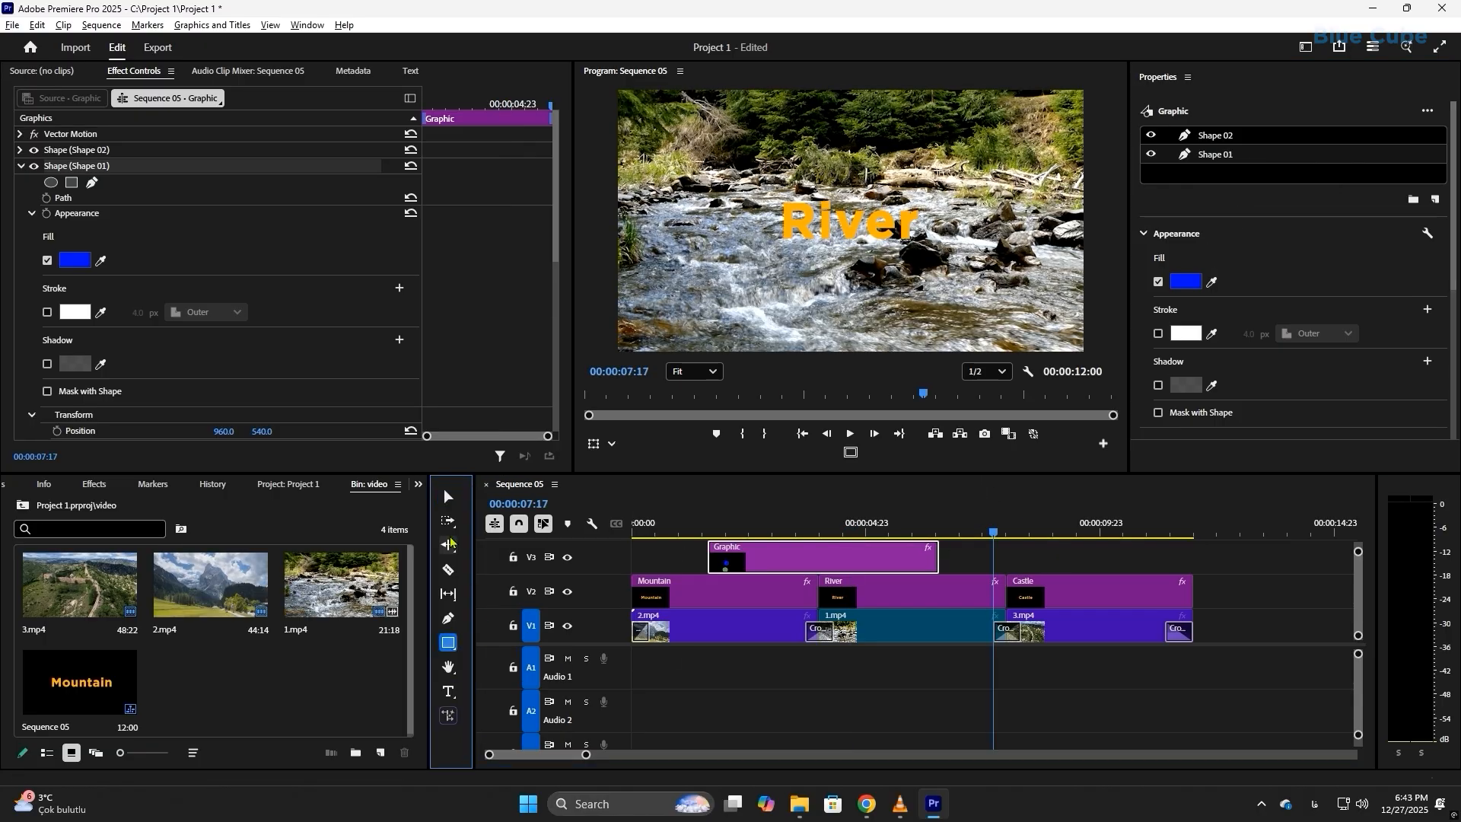
{"action": "left_click", "coordinate": [448, 497]}
{"action": "left_click", "coordinate": [668, 558]}
{"action": "left_click", "coordinate": [448, 643]}
{"action": "left_click_drag", "start_coordinate": [870, 277], "coordinate": [976, 325]}
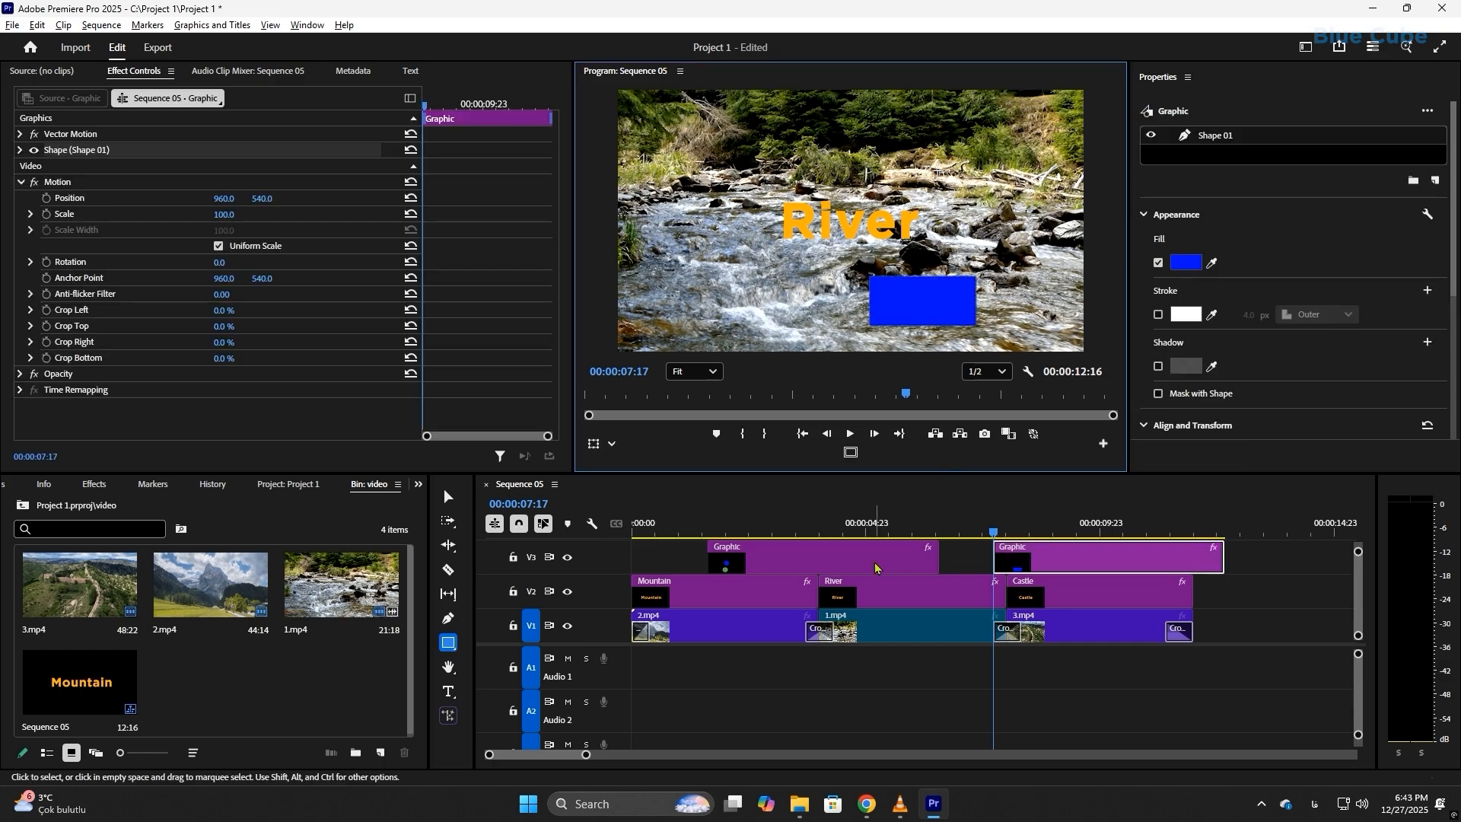
{"action": "right_click", "coordinate": [1212, 140]}
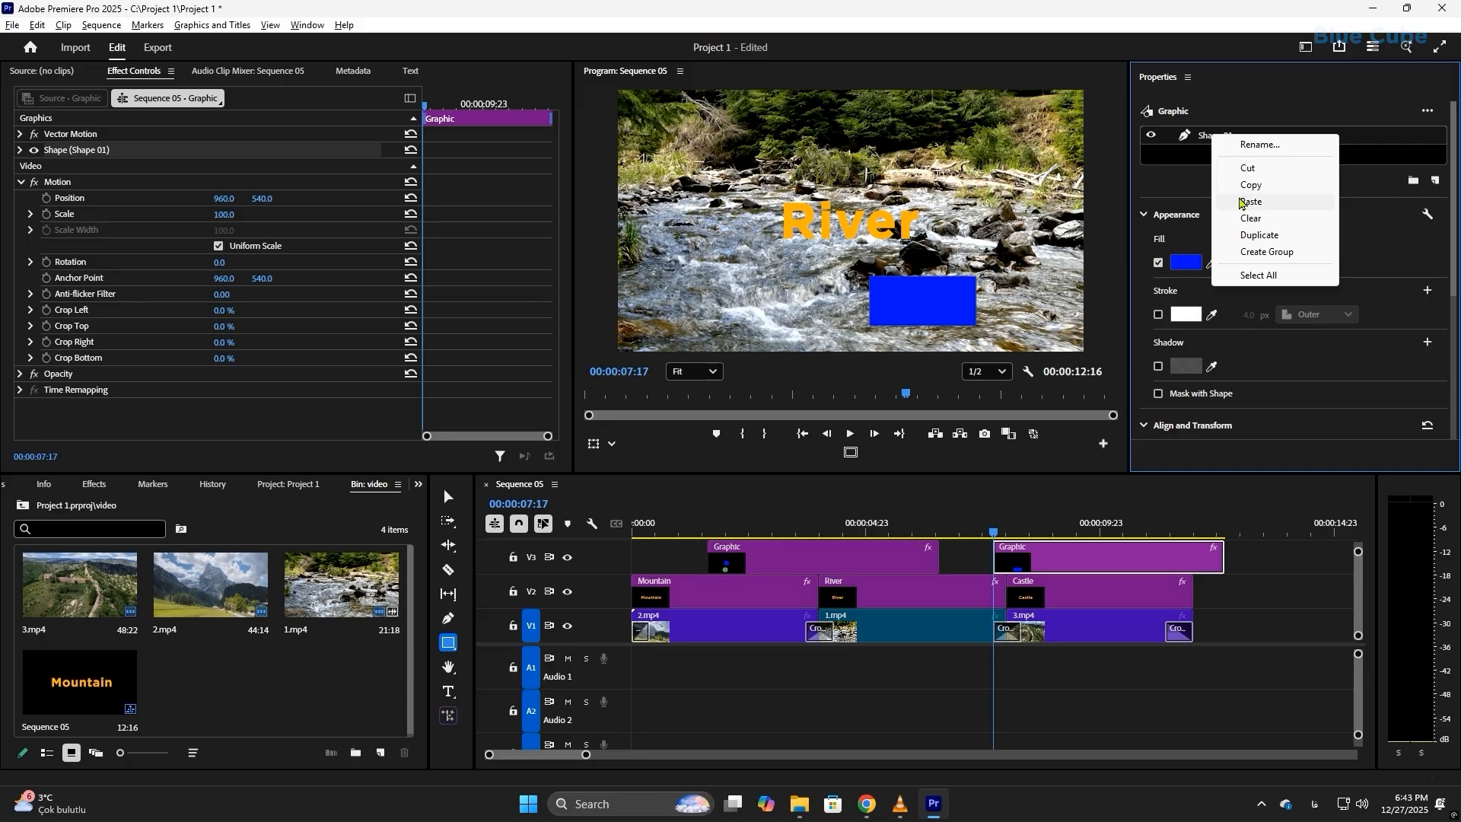
{"action": "left_click", "coordinate": [1242, 203]}
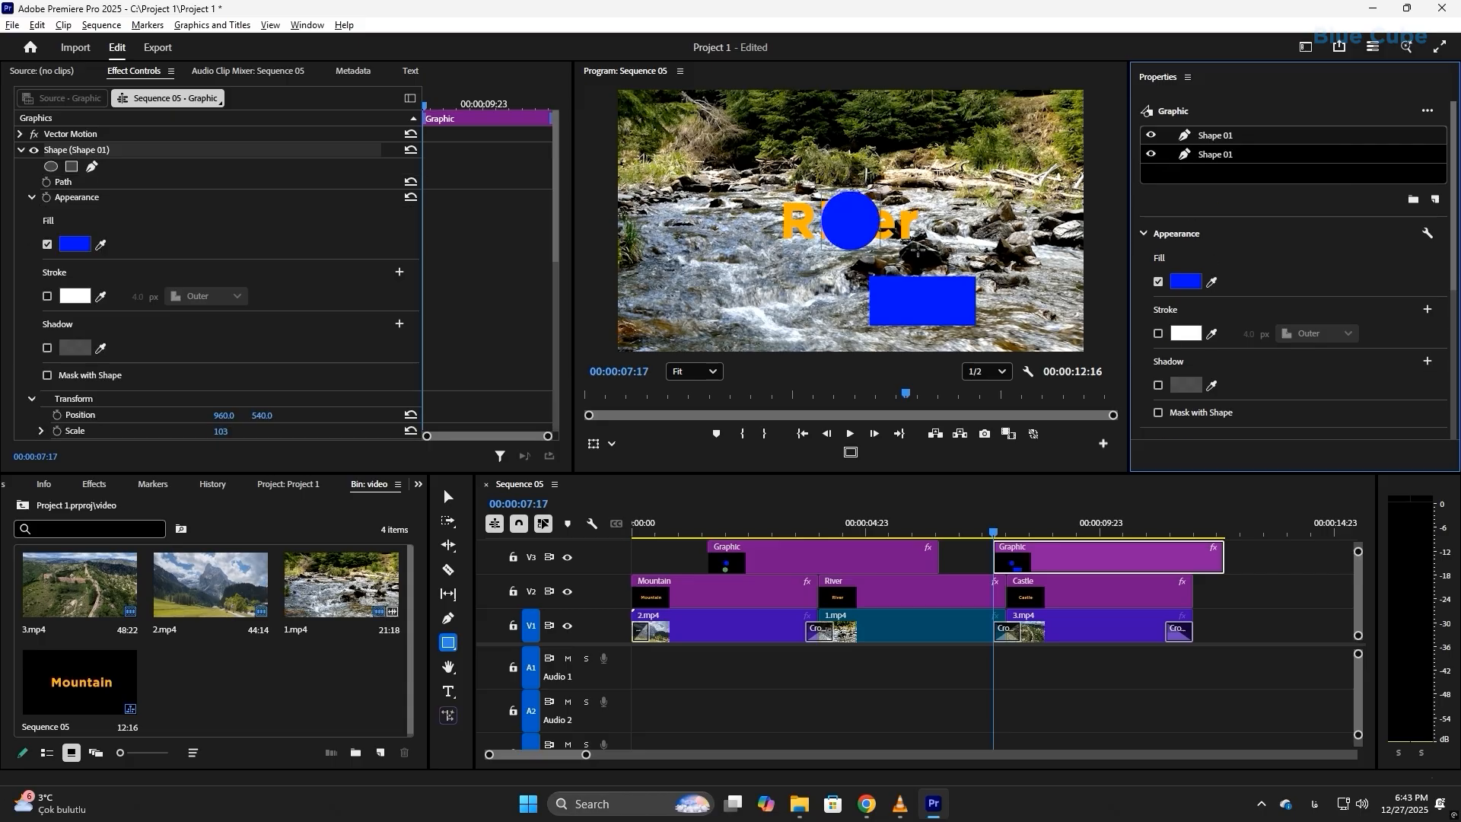
Step: Delete both shape graphics from track V3
{"action": "left_click", "coordinate": [833, 554]}
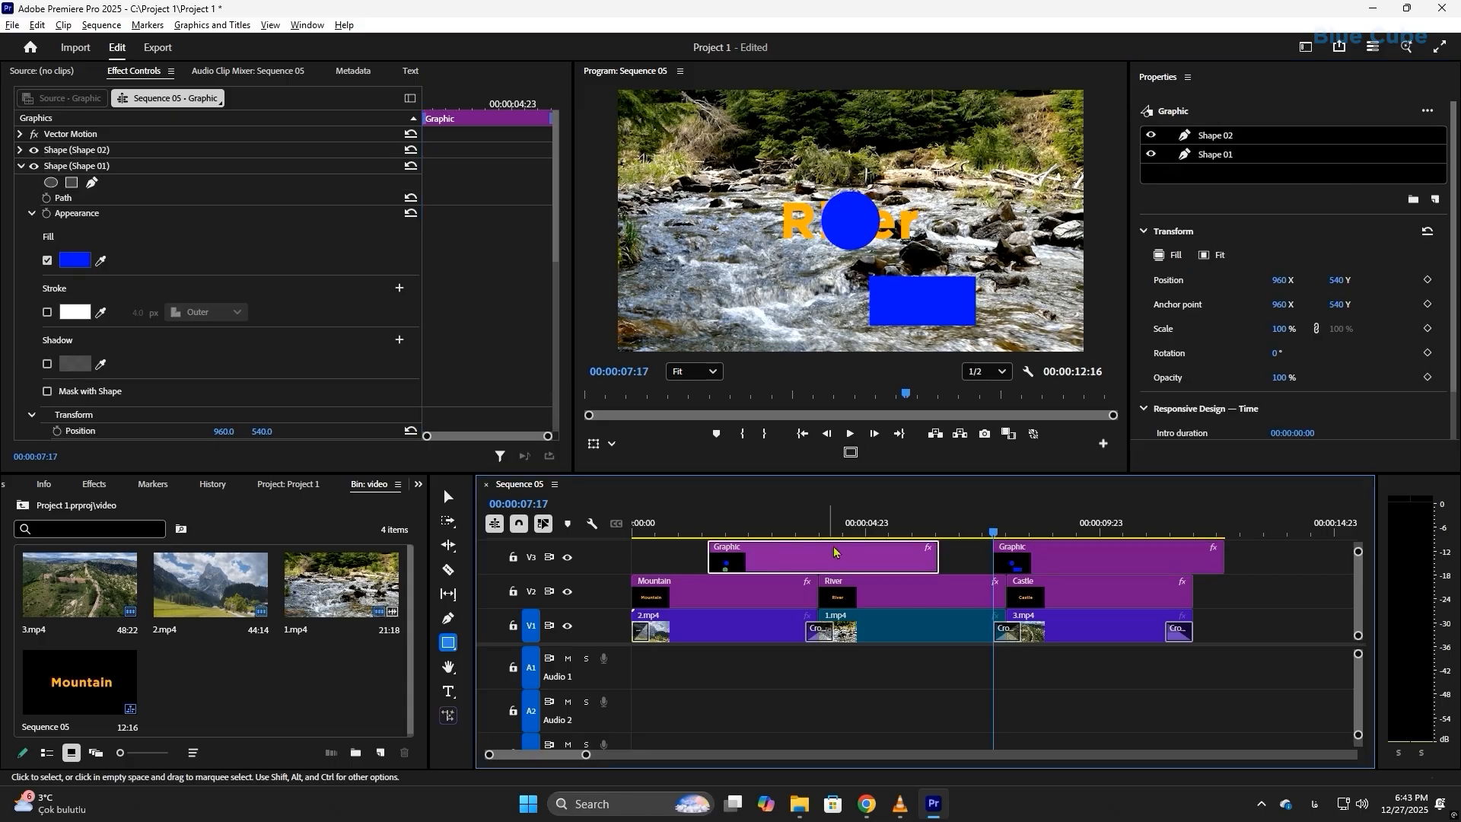
{"action": "left_click", "coordinate": [1068, 563]}
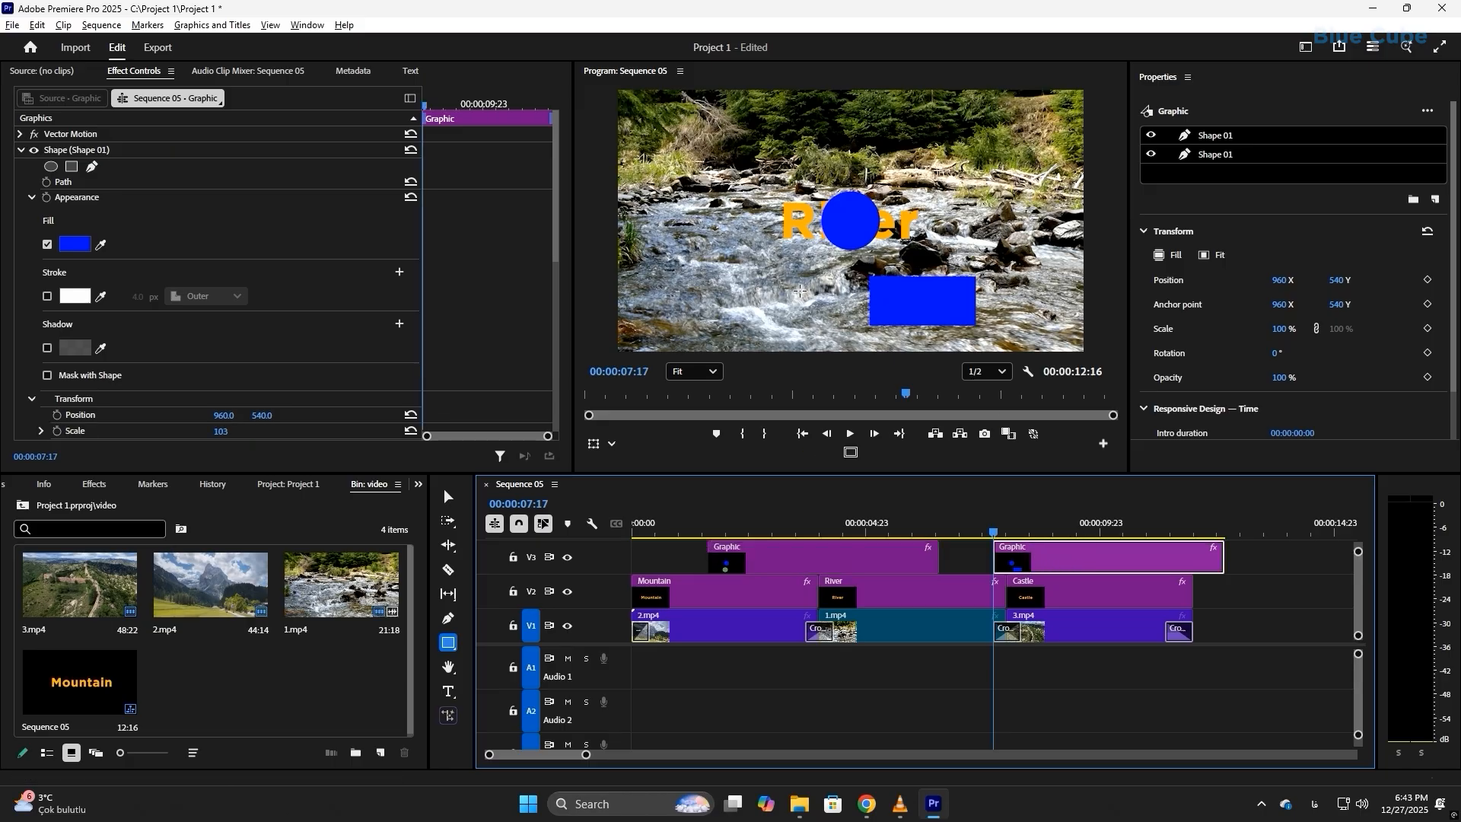
{"action": "key", "text": "Delete"}
{"action": "key", "text": "Delete"}
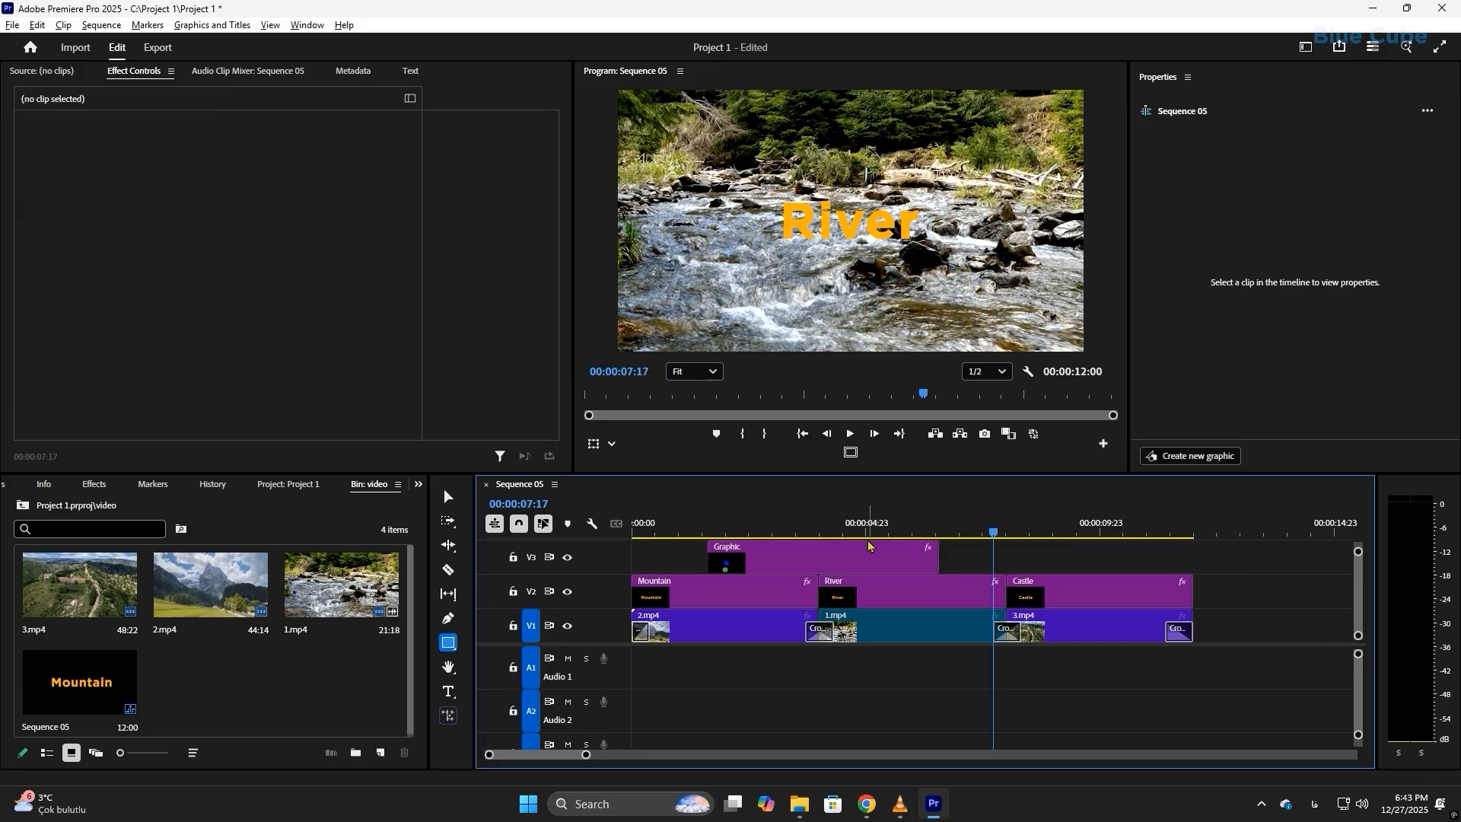
{"action": "left_click", "coordinate": [870, 556]}
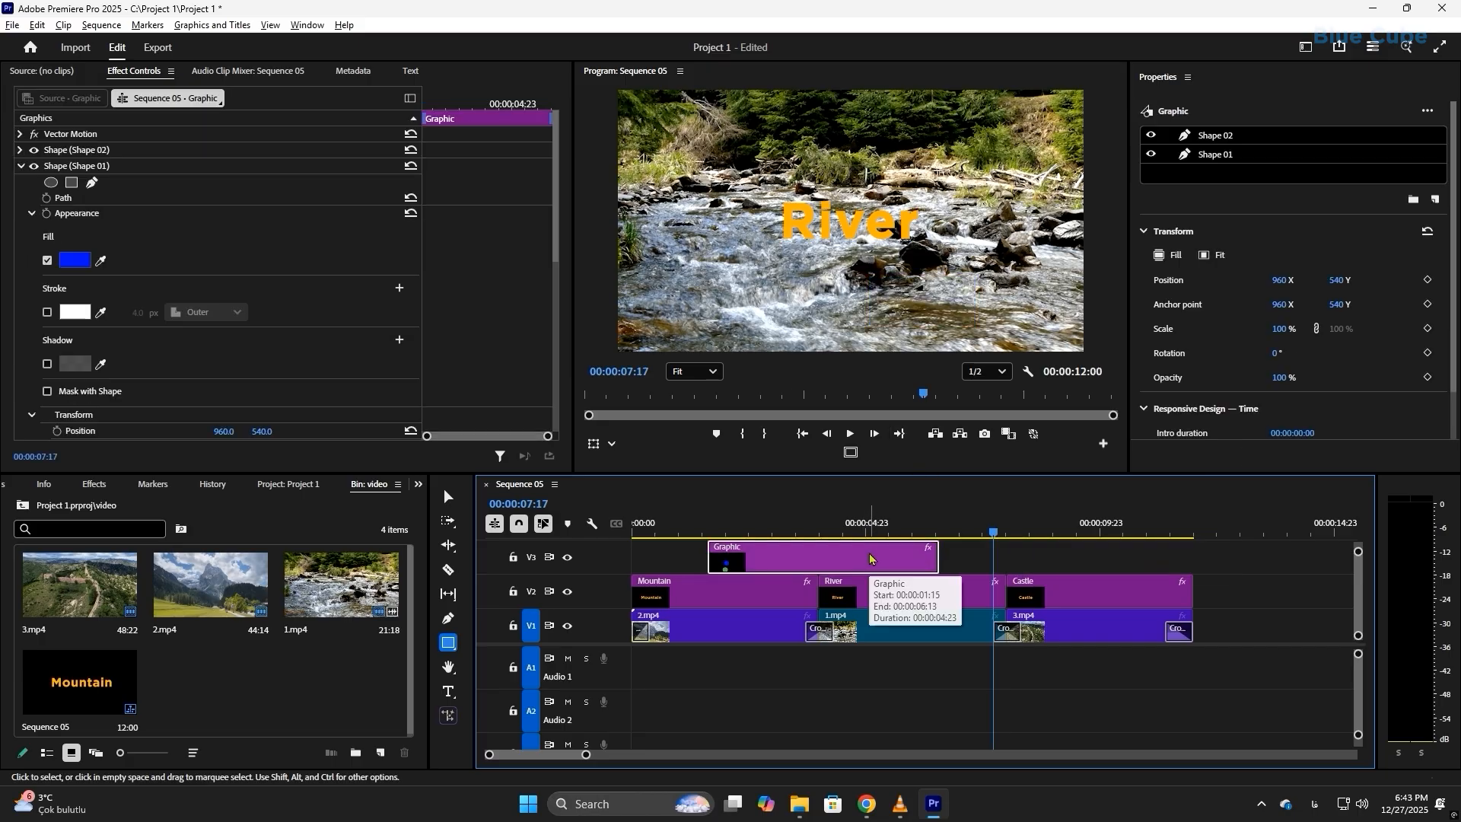
{"action": "key", "text": "Delete"}
Step: At 00:00:01:18, add a new ellipse layer to the Mountain title graphic
{"action": "left_click", "coordinate": [718, 532]}
{"action": "left_click_drag", "start_coordinate": [719, 530], "coordinate": [716, 532]}
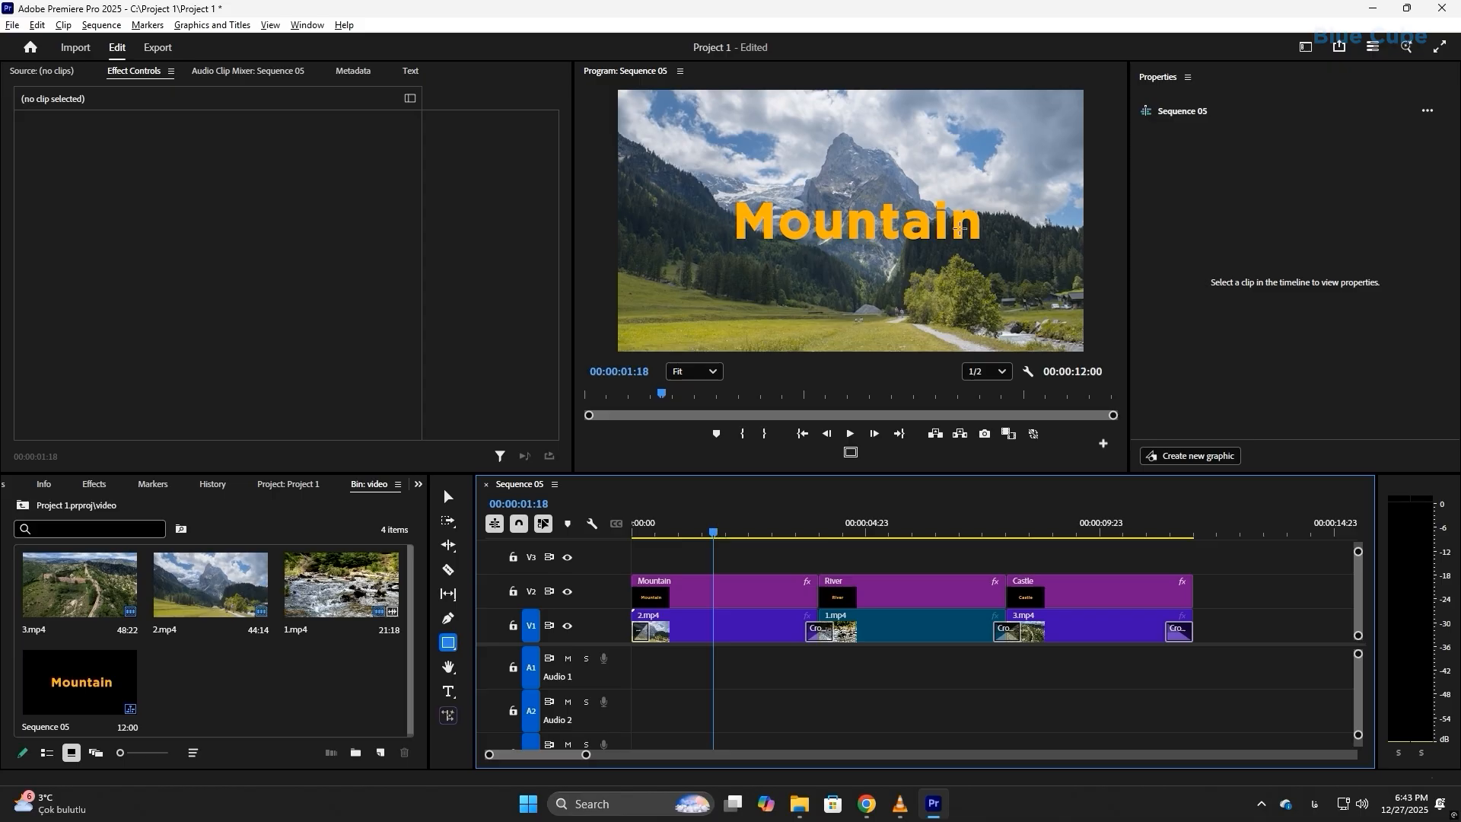
{"action": "left_click", "coordinate": [747, 594]}
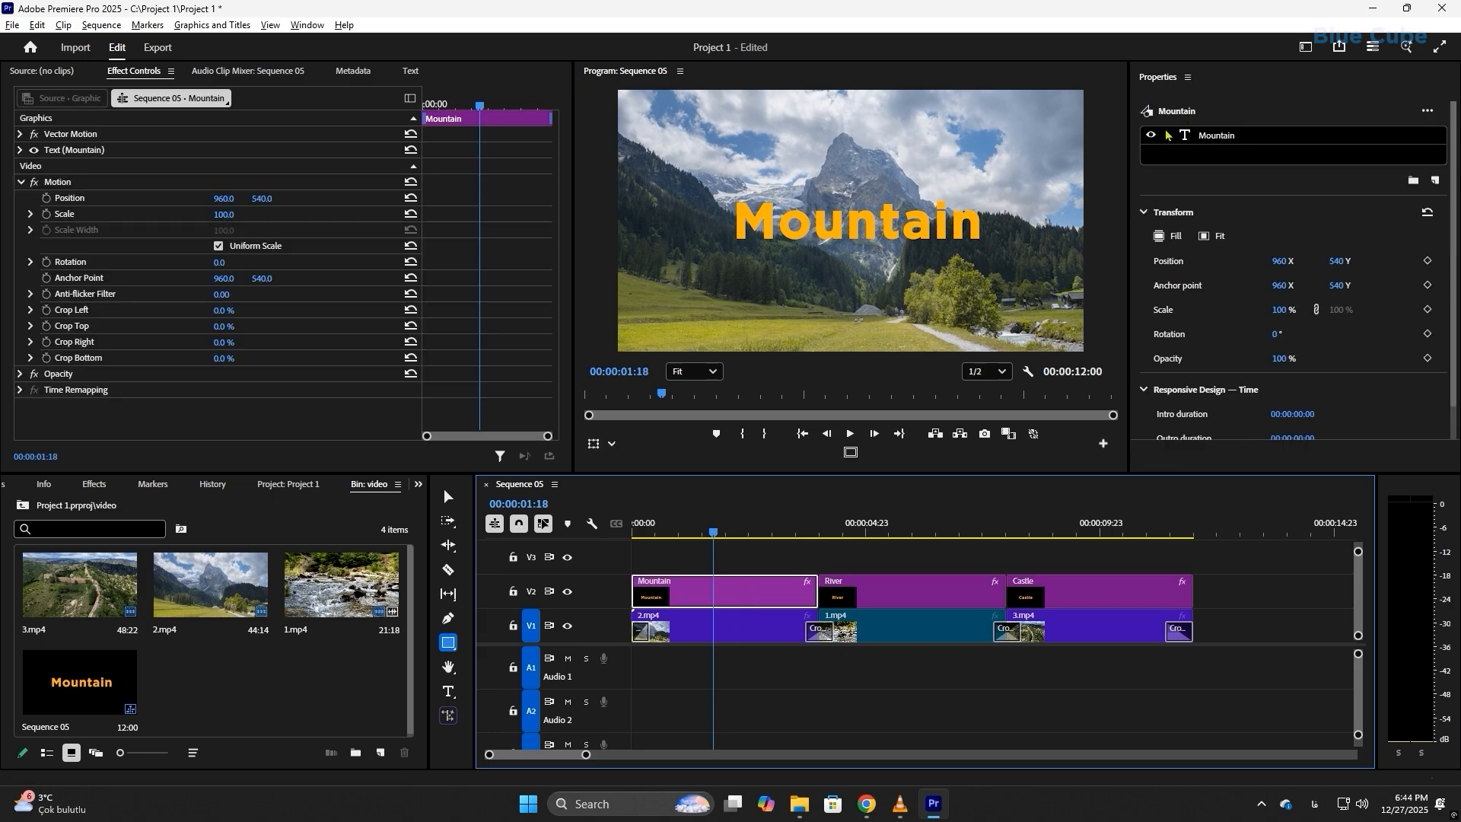
{"action": "left_click", "coordinate": [1215, 137]}
{"action": "left_click", "coordinate": [781, 595]}
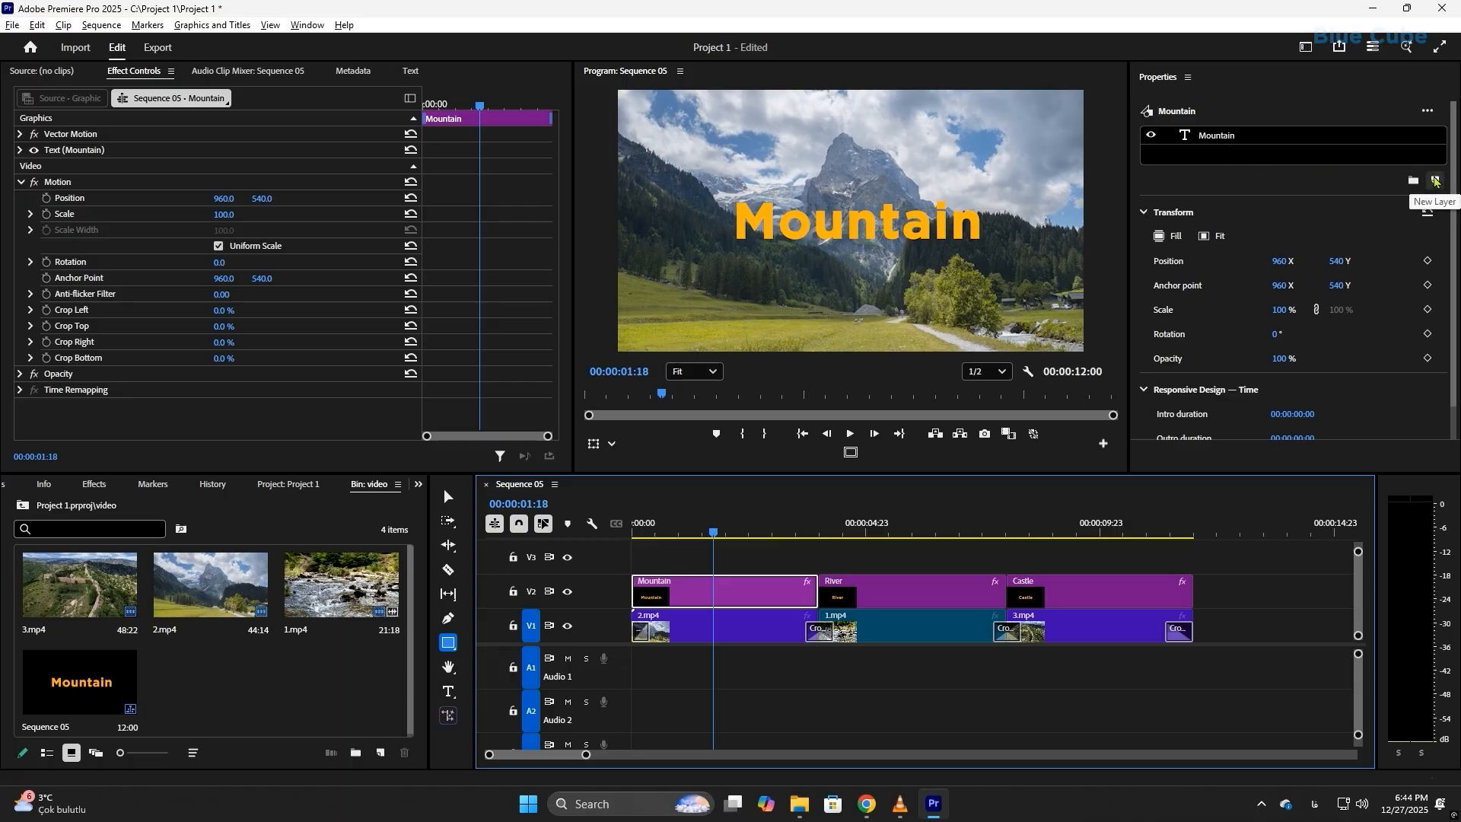
{"action": "left_click", "coordinate": [1436, 181]}
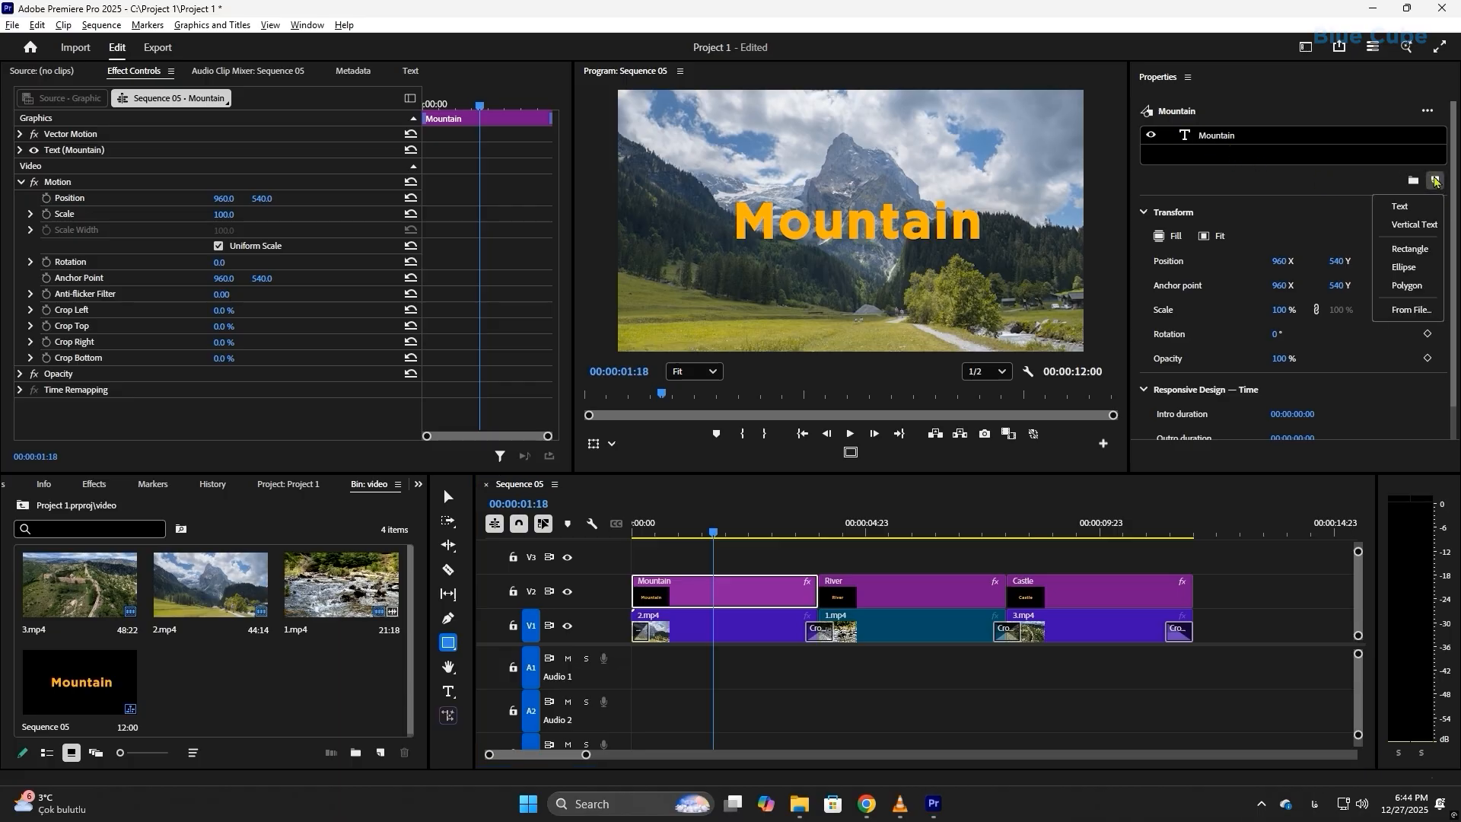
{"action": "left_click", "coordinate": [1404, 268]}
{"action": "left_click", "coordinate": [1403, 268]}
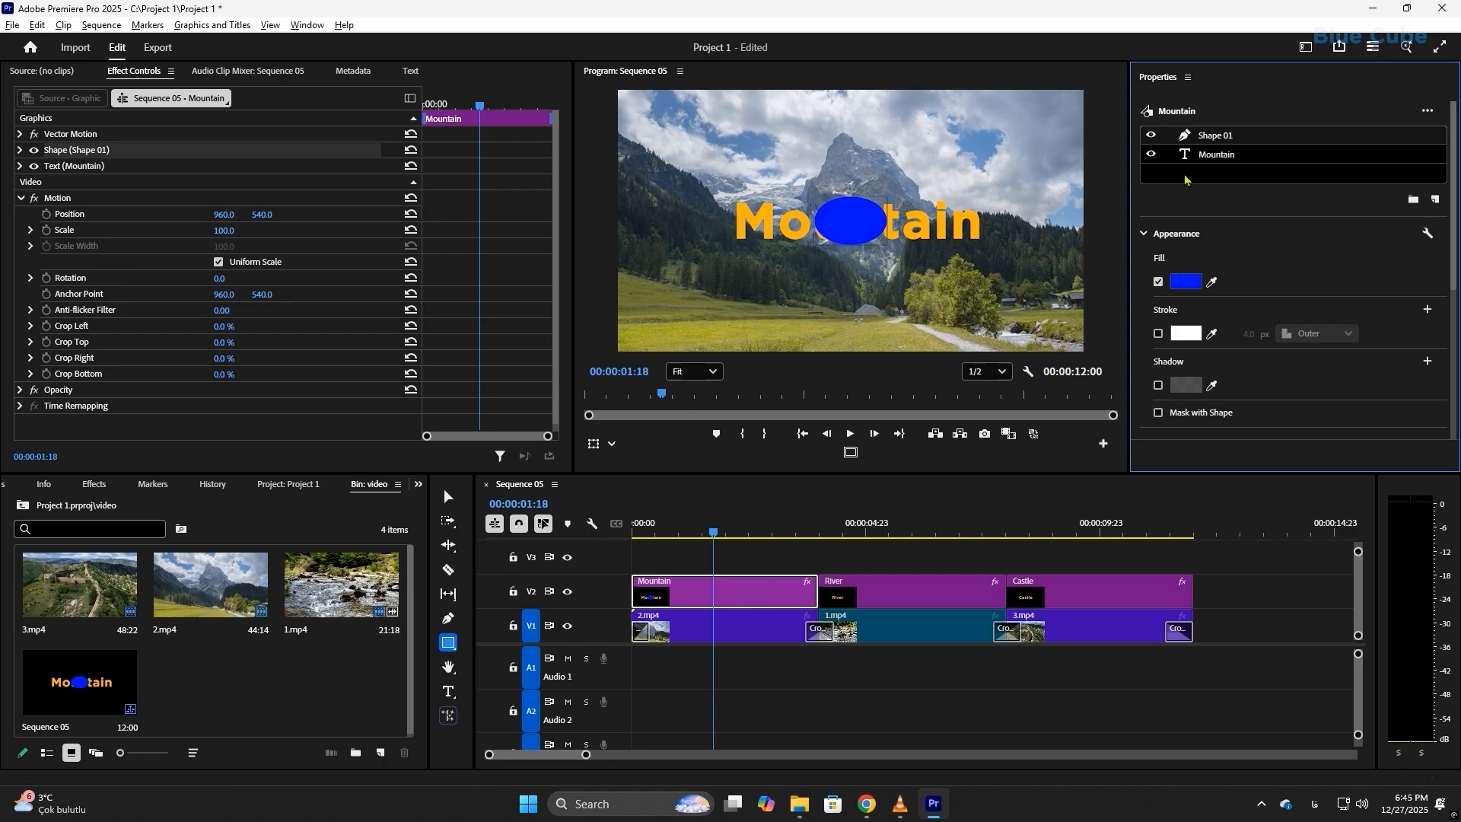
Step: Set the height of the blue ellipse layer in the Mountain graphic to 300
{"action": "double_click", "coordinate": [1217, 136]}
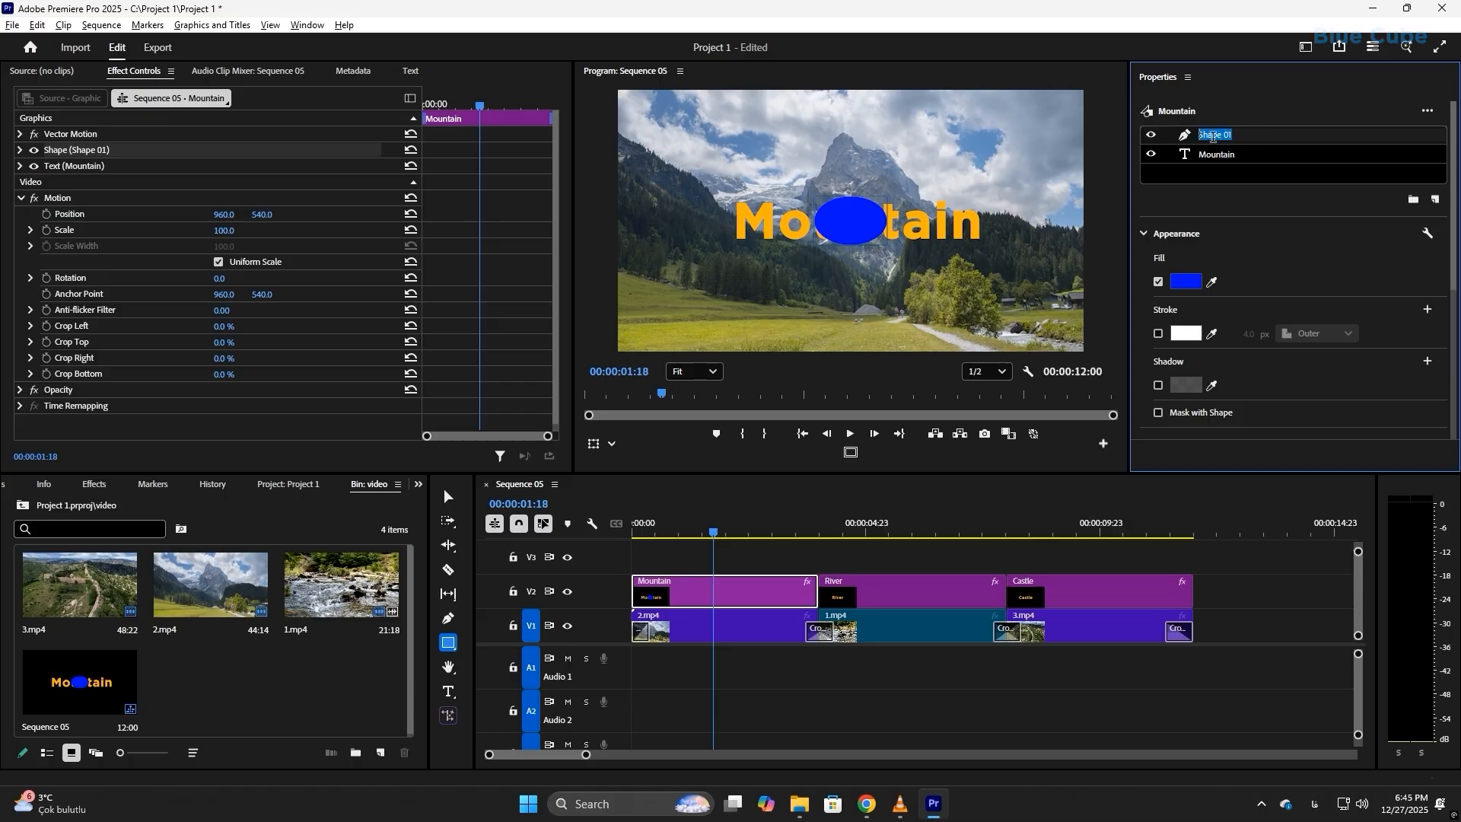
{"action": "left_click", "coordinate": [1219, 155]}
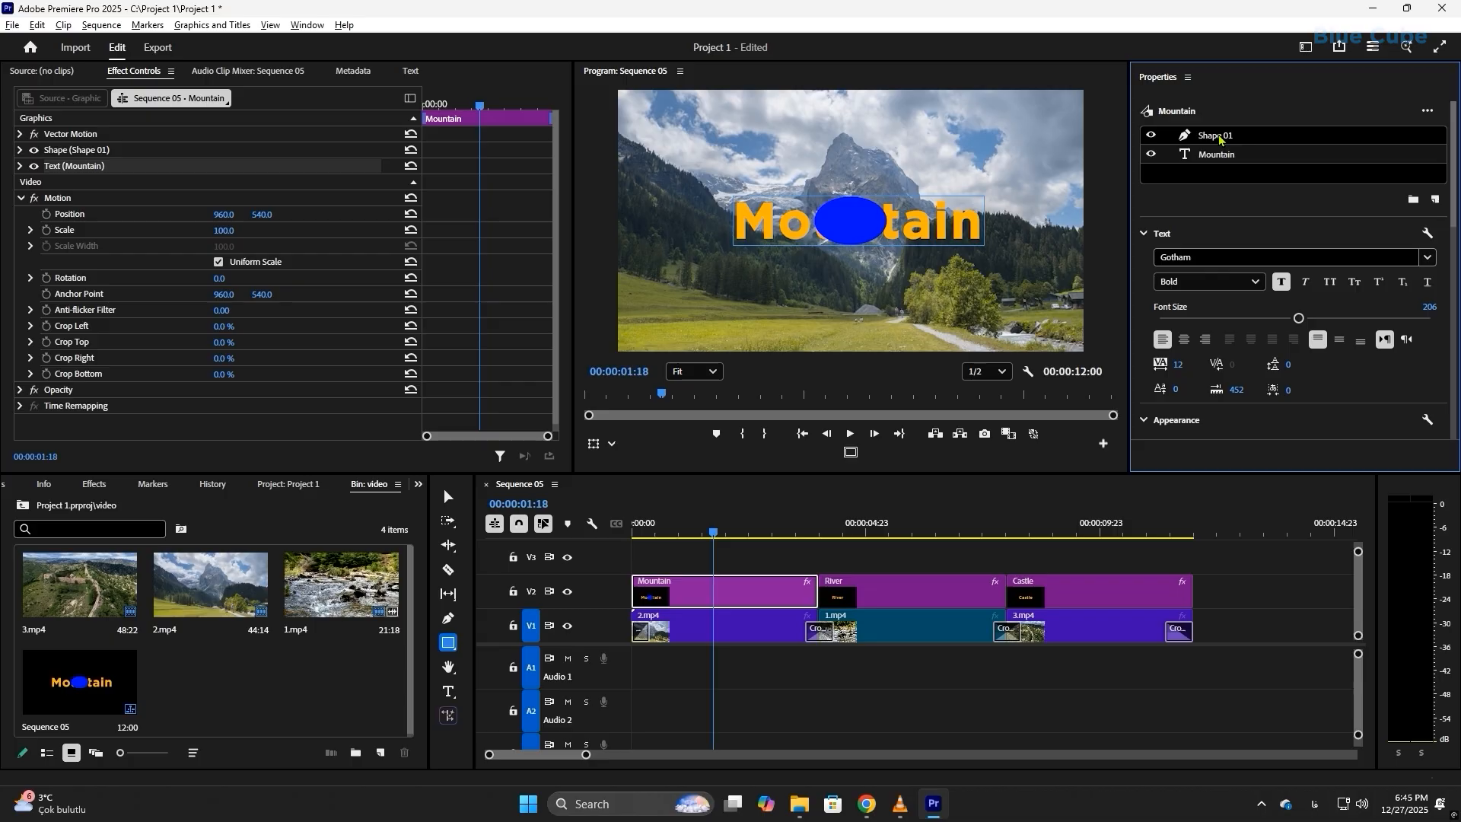
{"action": "left_click", "coordinate": [1220, 138]}
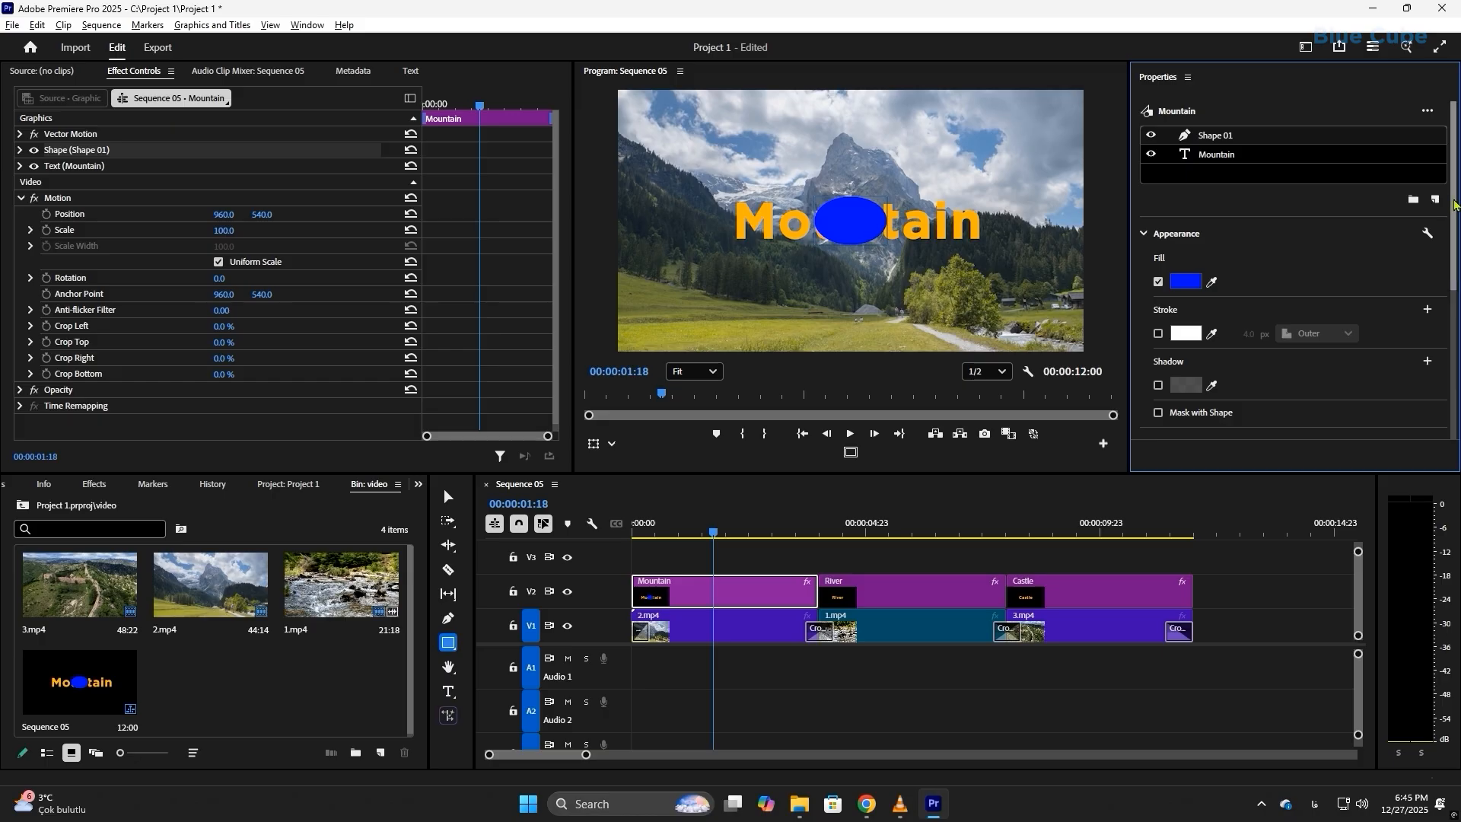
{"action": "scroll", "coordinate": [1454, 204], "scroll_direction": "down", "scroll_amount": 5}
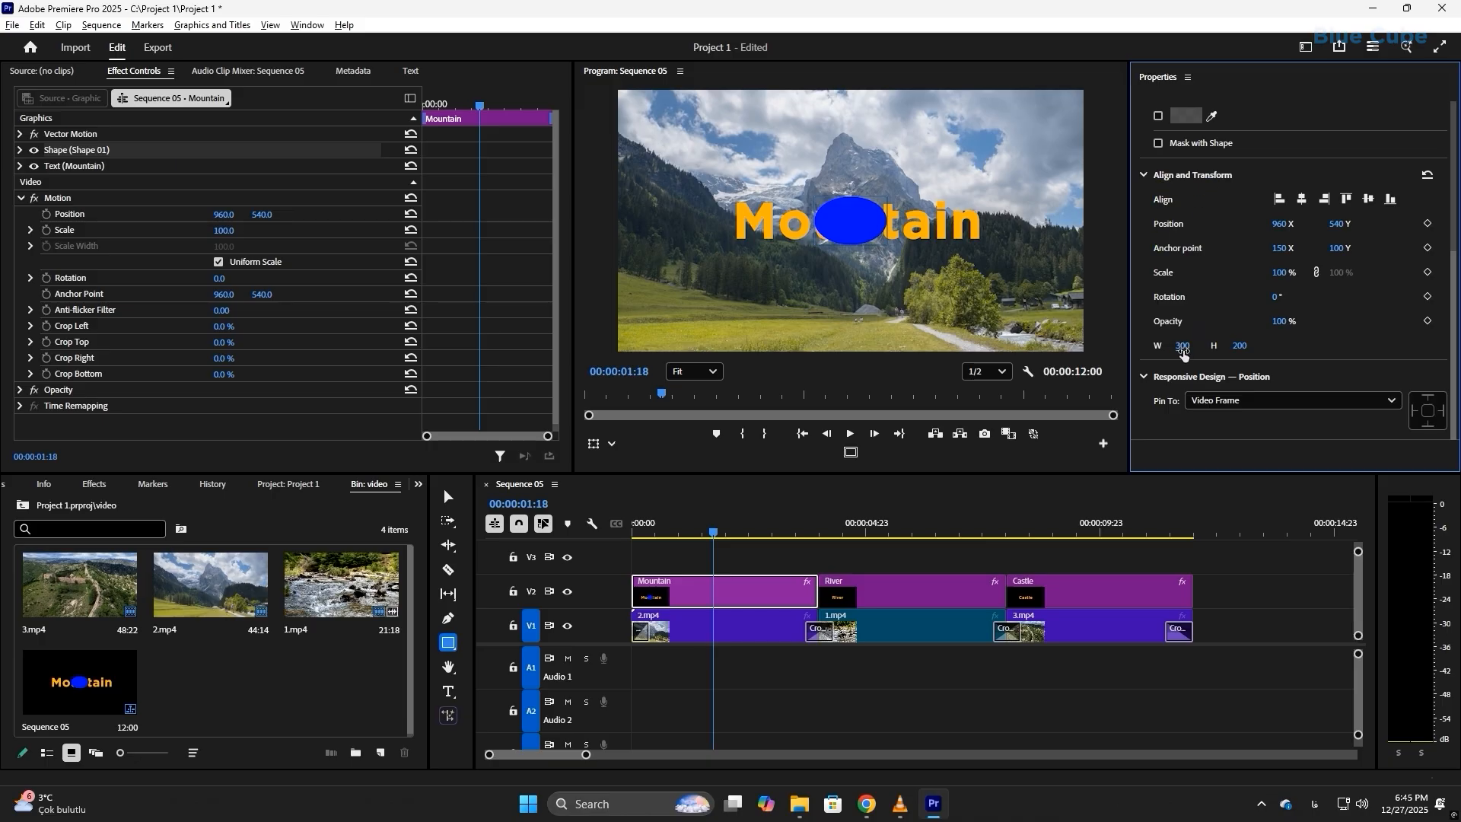
{"action": "left_click", "coordinate": [1241, 347]}
{"action": "type", "text": "30"}
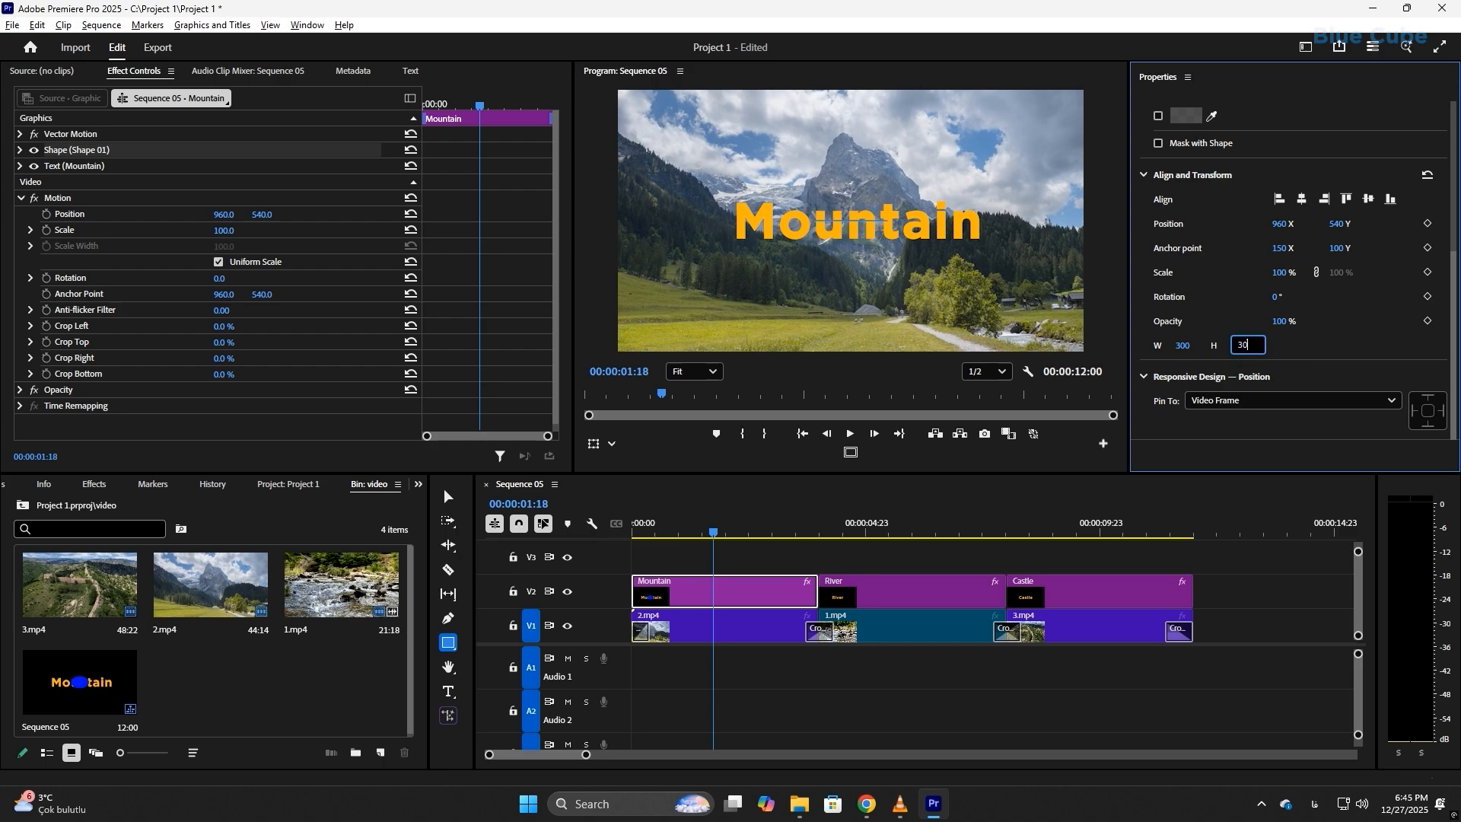
{"action": "type", "text": "0"}
{"action": "key", "text": "Return"}
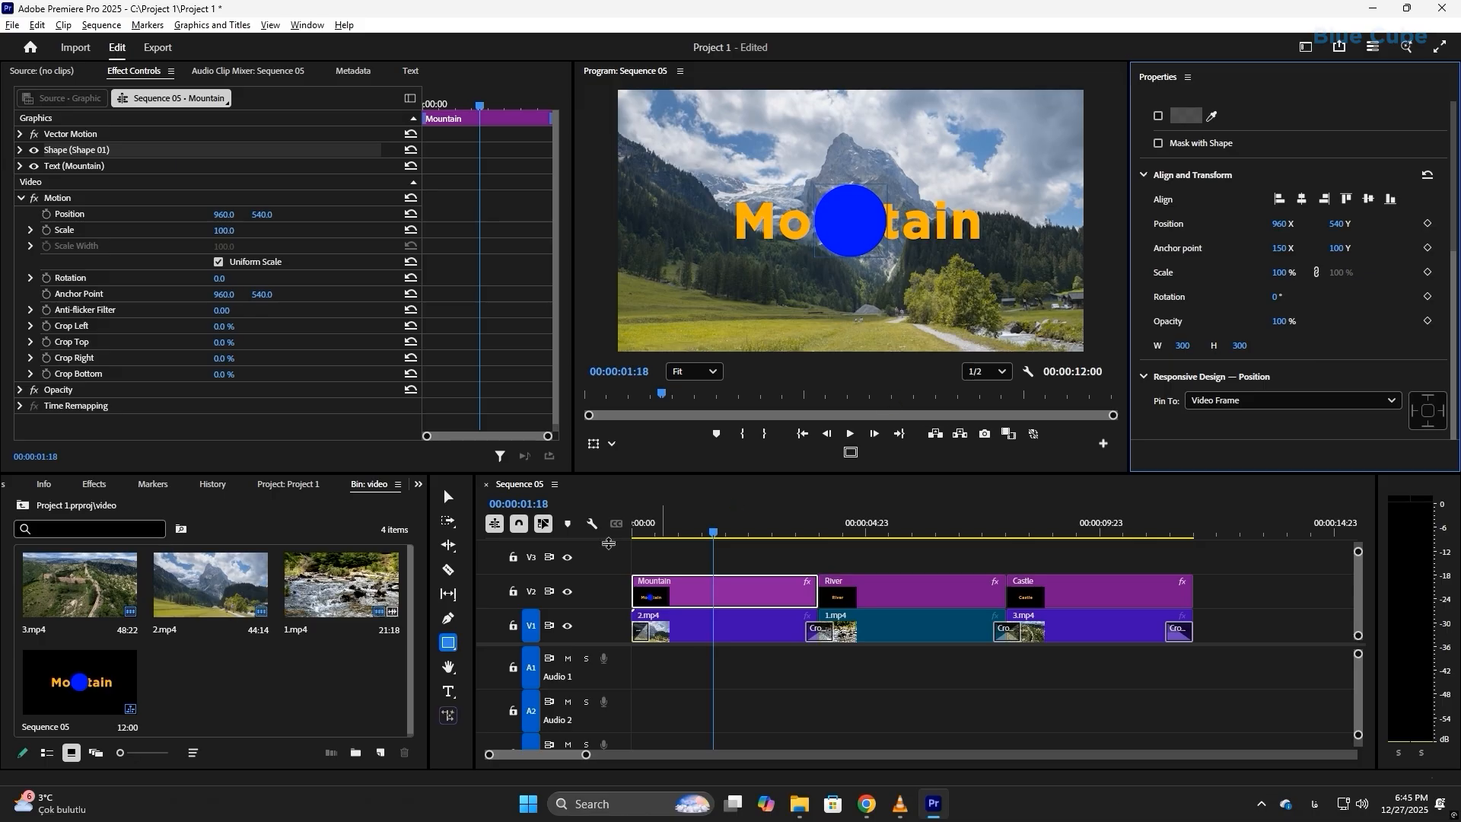
Step: Shrink the blue circle to about half its size and place it directly after the word Mountain
{"action": "left_click", "coordinate": [448, 497]}
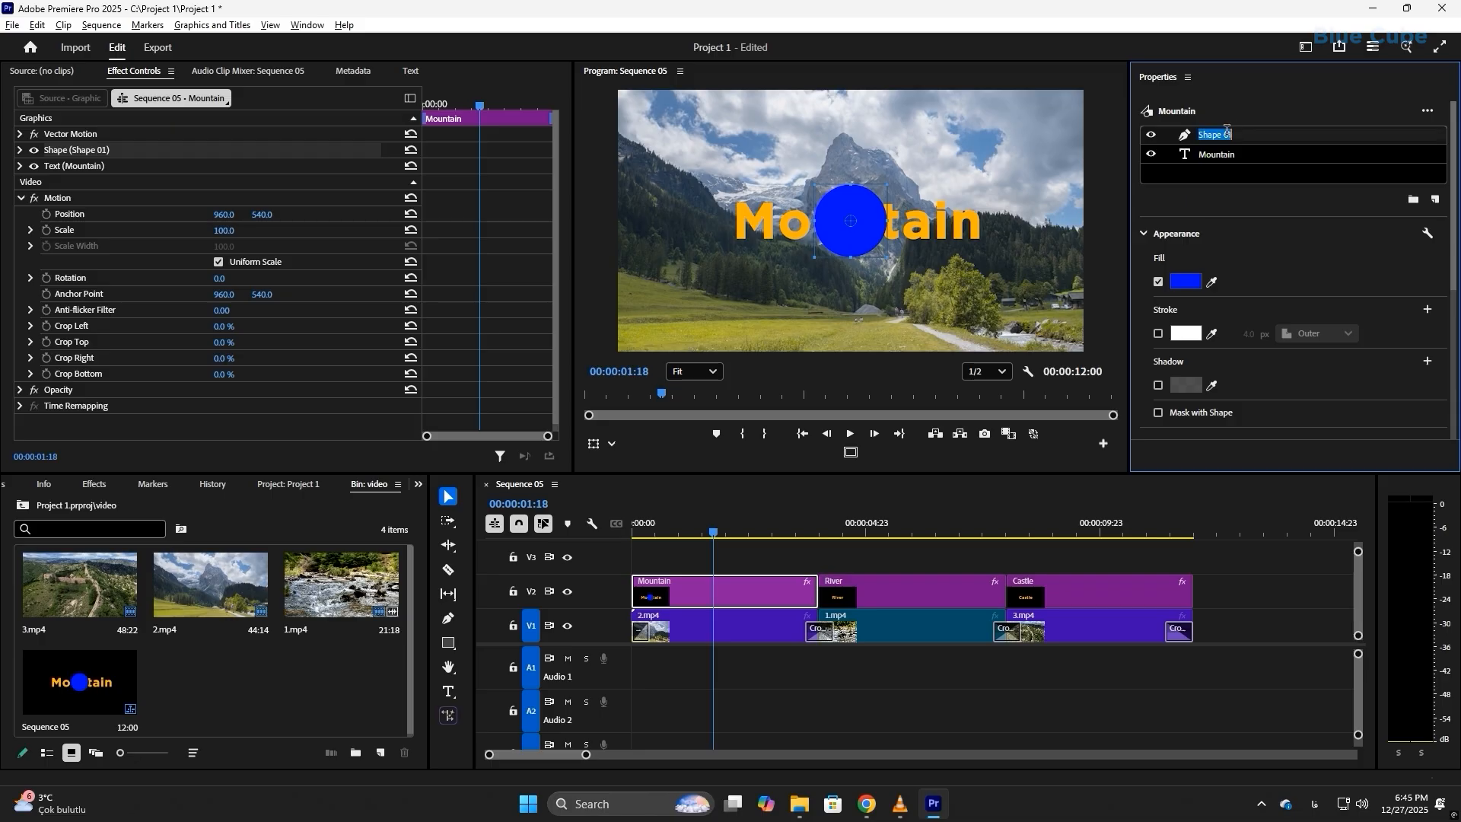
{"action": "double_click", "coordinate": [1187, 137]}
{"action": "mouse_move", "coordinate": [889, 261]}
{"action": "left_mouse_down"}
{"action": "mouse_move", "coordinate": [944, 287]}
{"action": "mouse_move", "coordinate": [947, 304]}
{"action": "mouse_move", "coordinate": [903, 253]}
{"action": "mouse_move", "coordinate": [975, 344]}
{"action": "mouse_move", "coordinate": [910, 245]}
{"action": "left_mouse_up"}
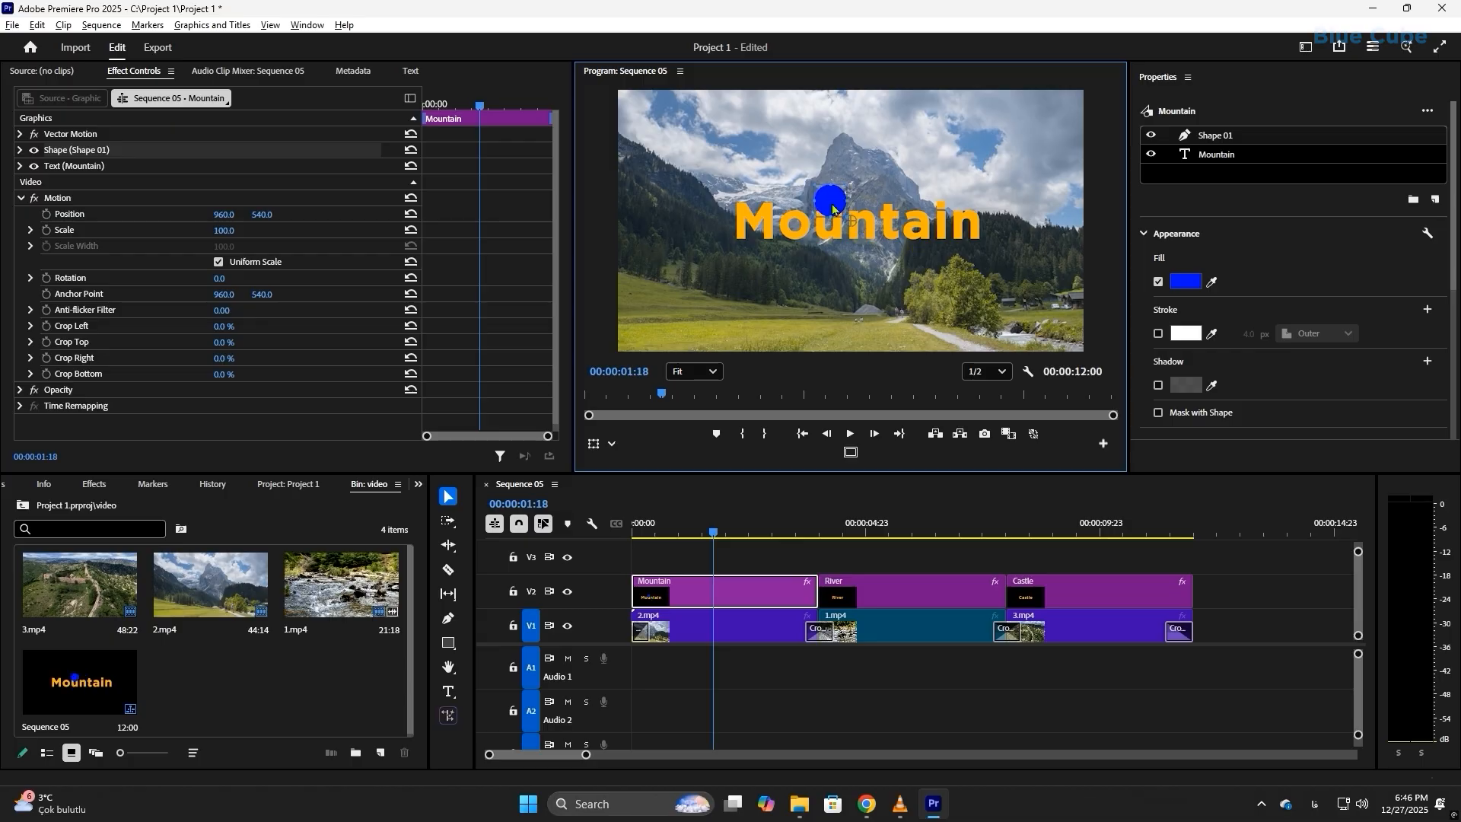
{"action": "left_click_drag", "start_coordinate": [833, 209], "coordinate": [1005, 235]}
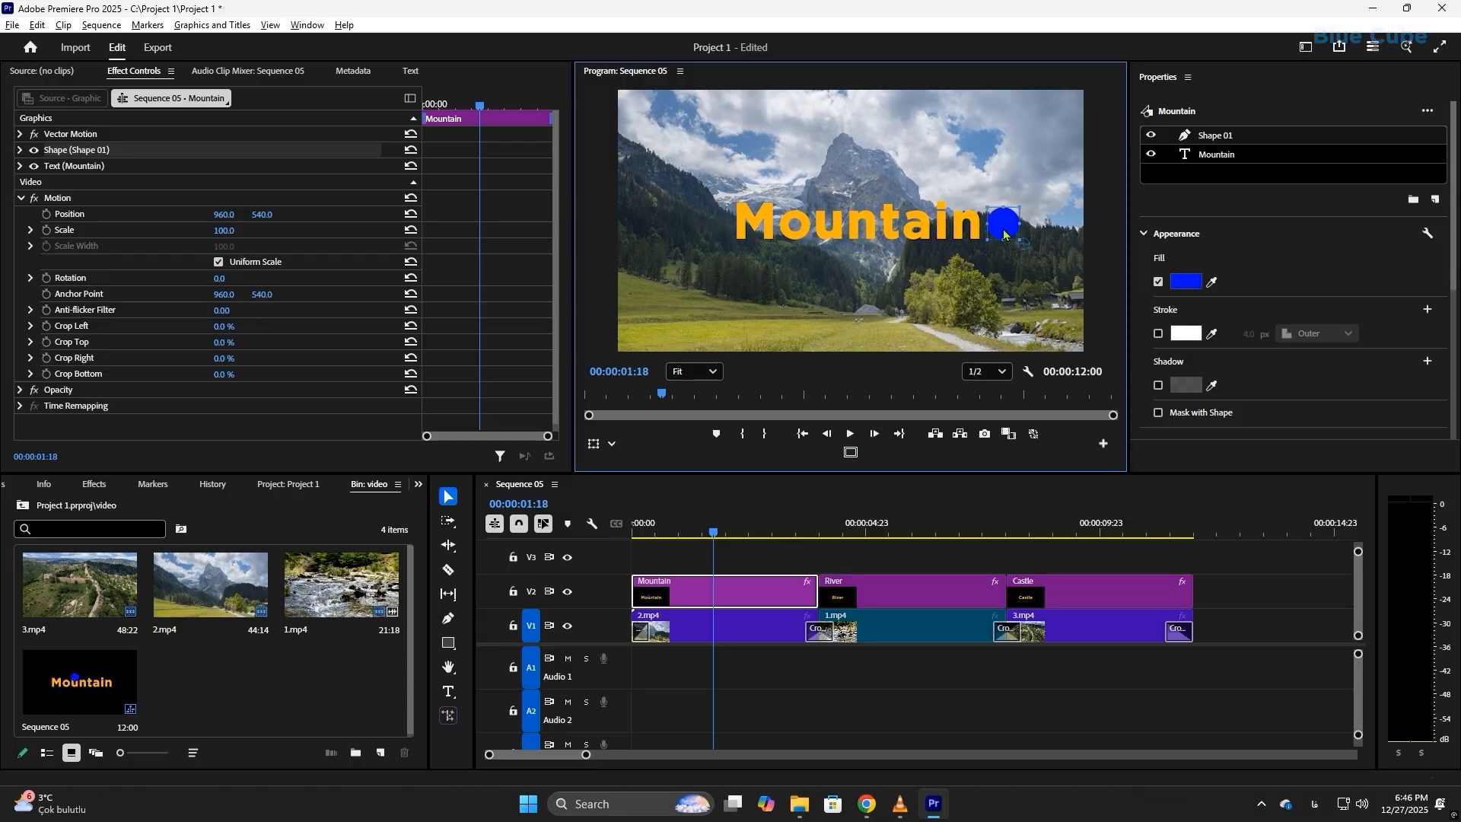
Step: Change the circle's fill colour to white
{"action": "left_click", "coordinate": [1186, 281]}
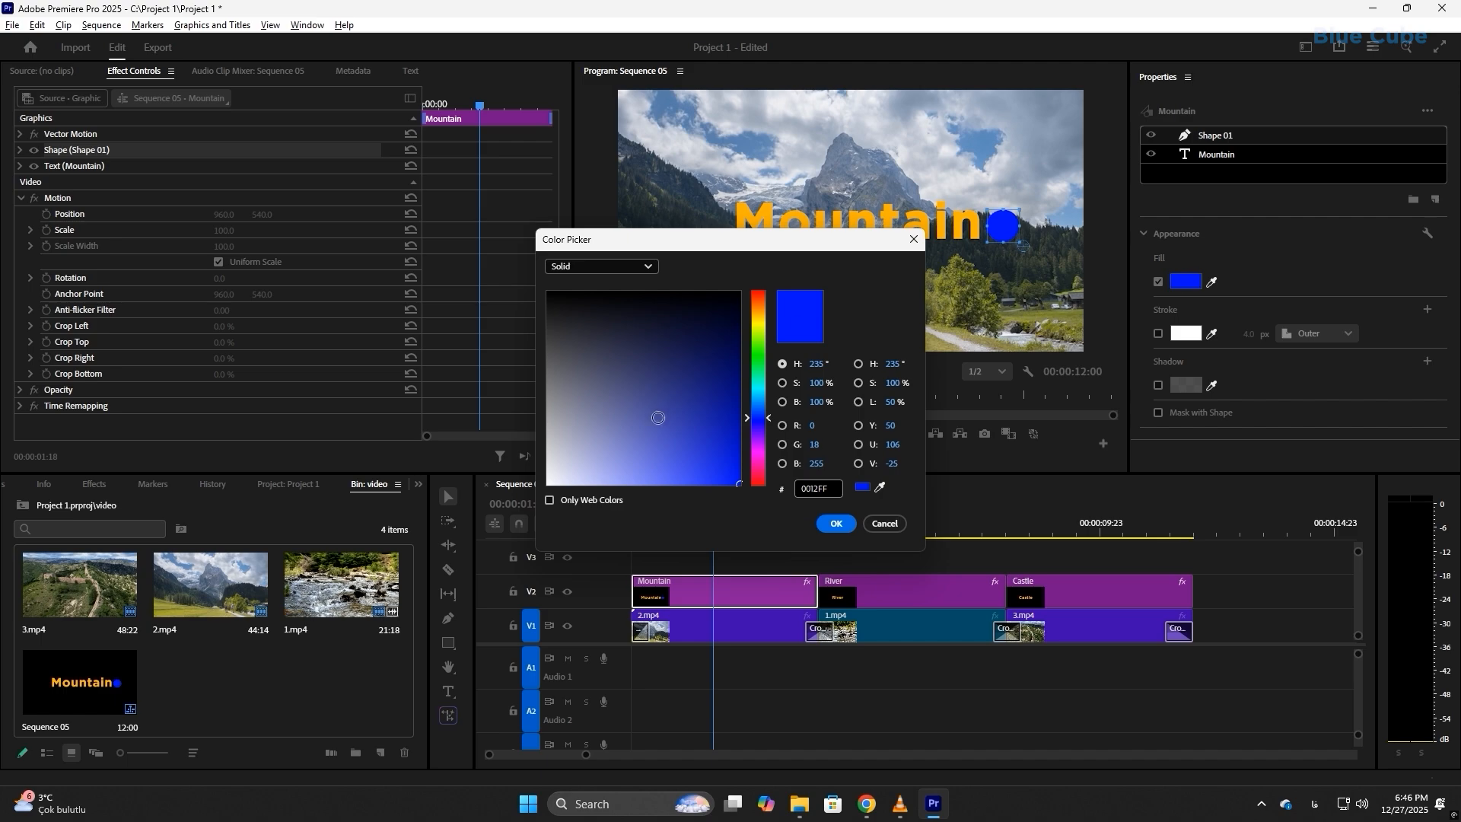
{"action": "left_click_drag", "start_coordinate": [658, 417], "coordinate": [526, 510]}
{"action": "left_click", "coordinate": [836, 523]}
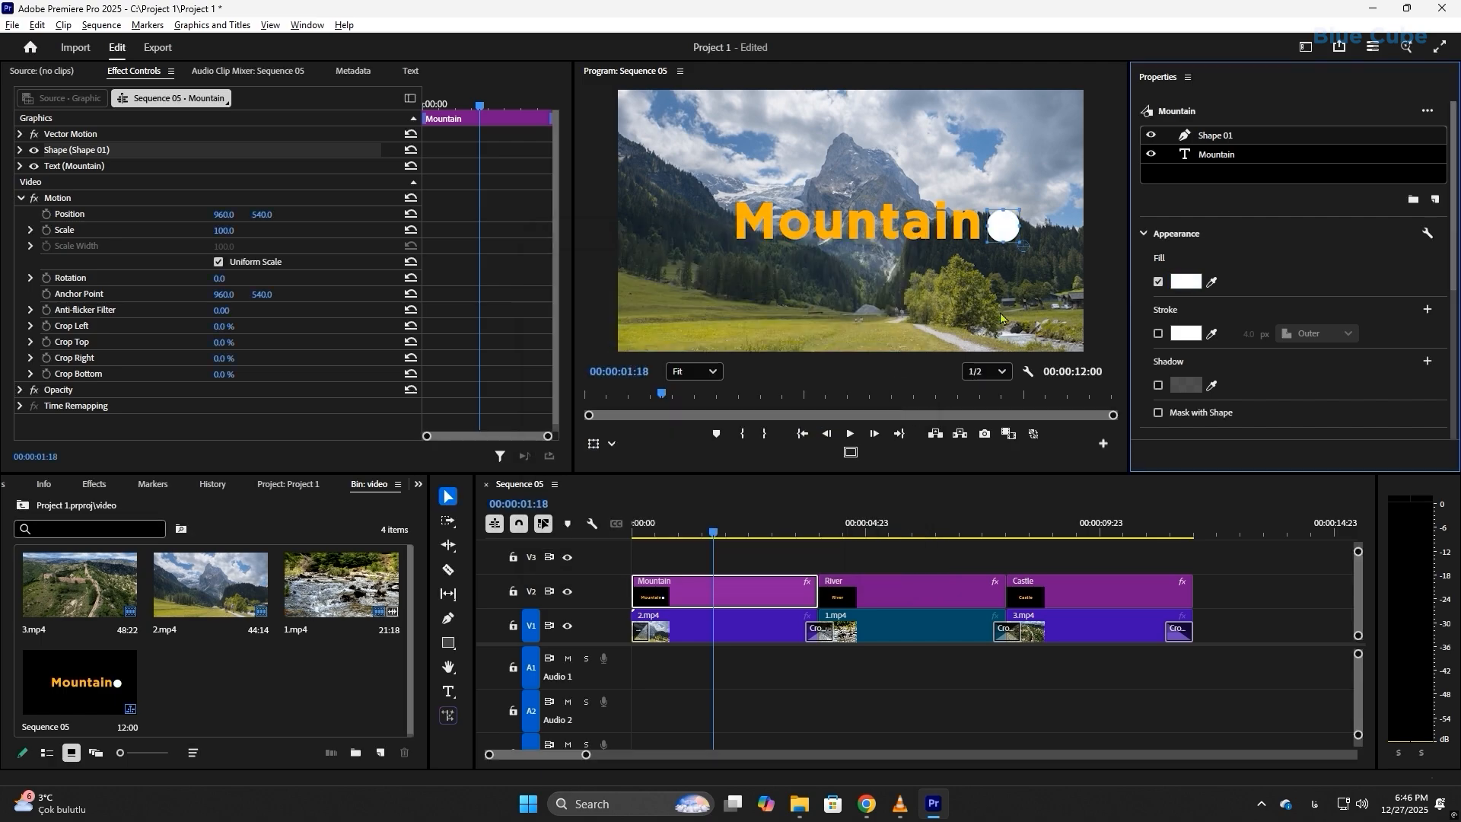
Step: Copy the white circle layer and paste it into the same Mountain graphic, directly over the original
{"action": "double_click", "coordinate": [1215, 134]}
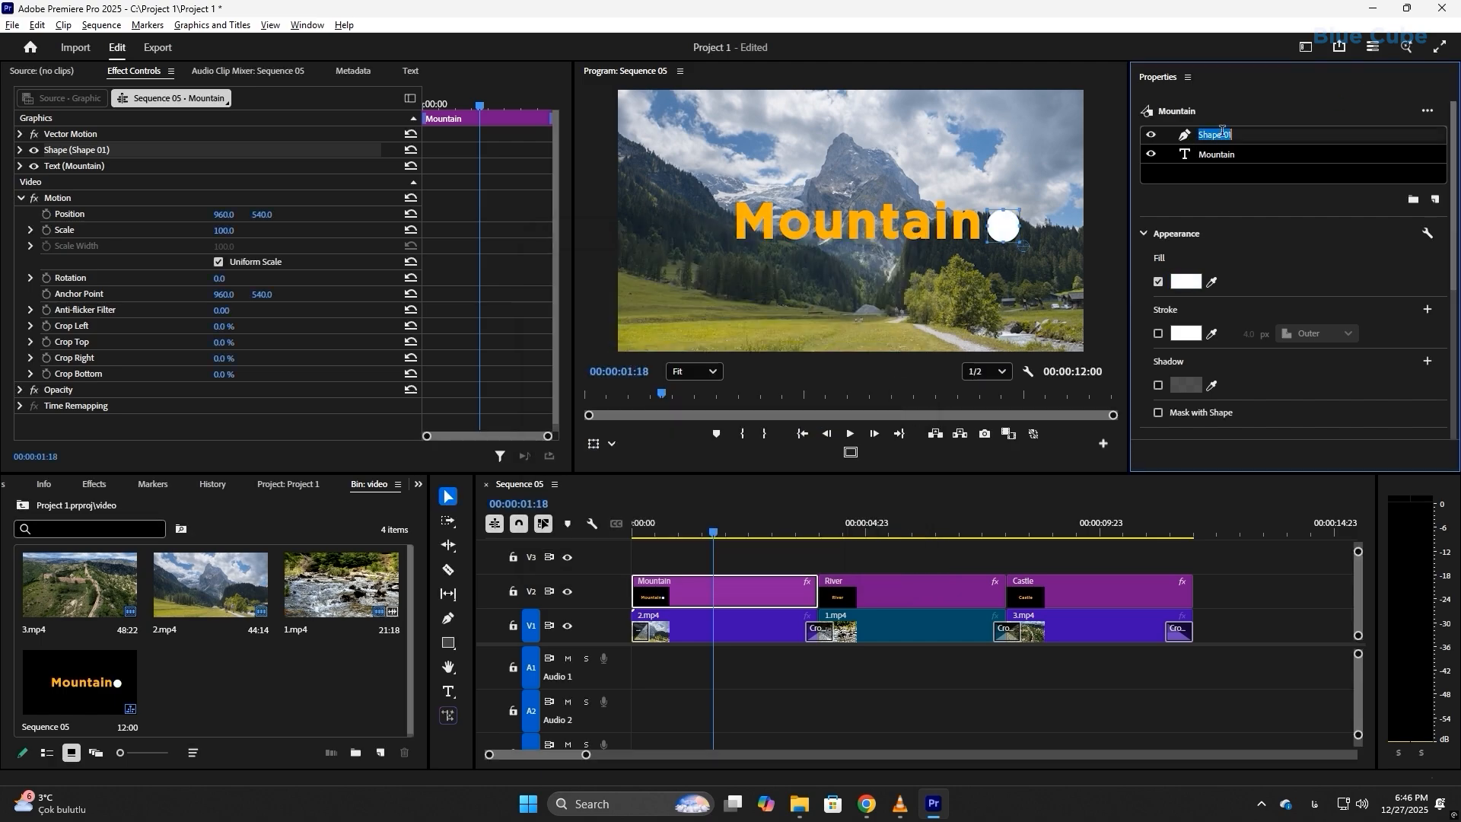
{"action": "right_click", "coordinate": [1193, 136]}
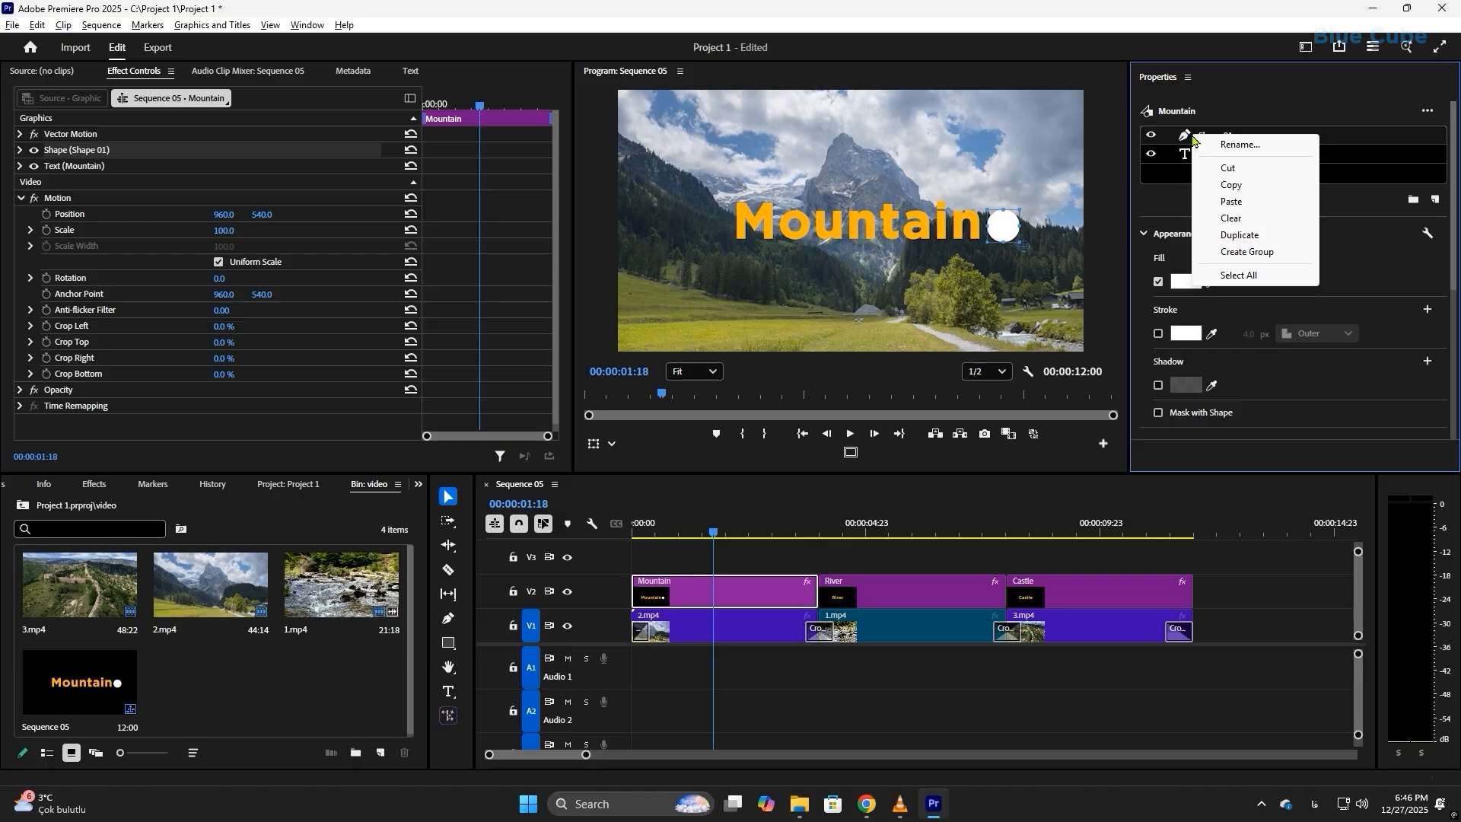
{"action": "left_click", "coordinate": [1231, 185]}
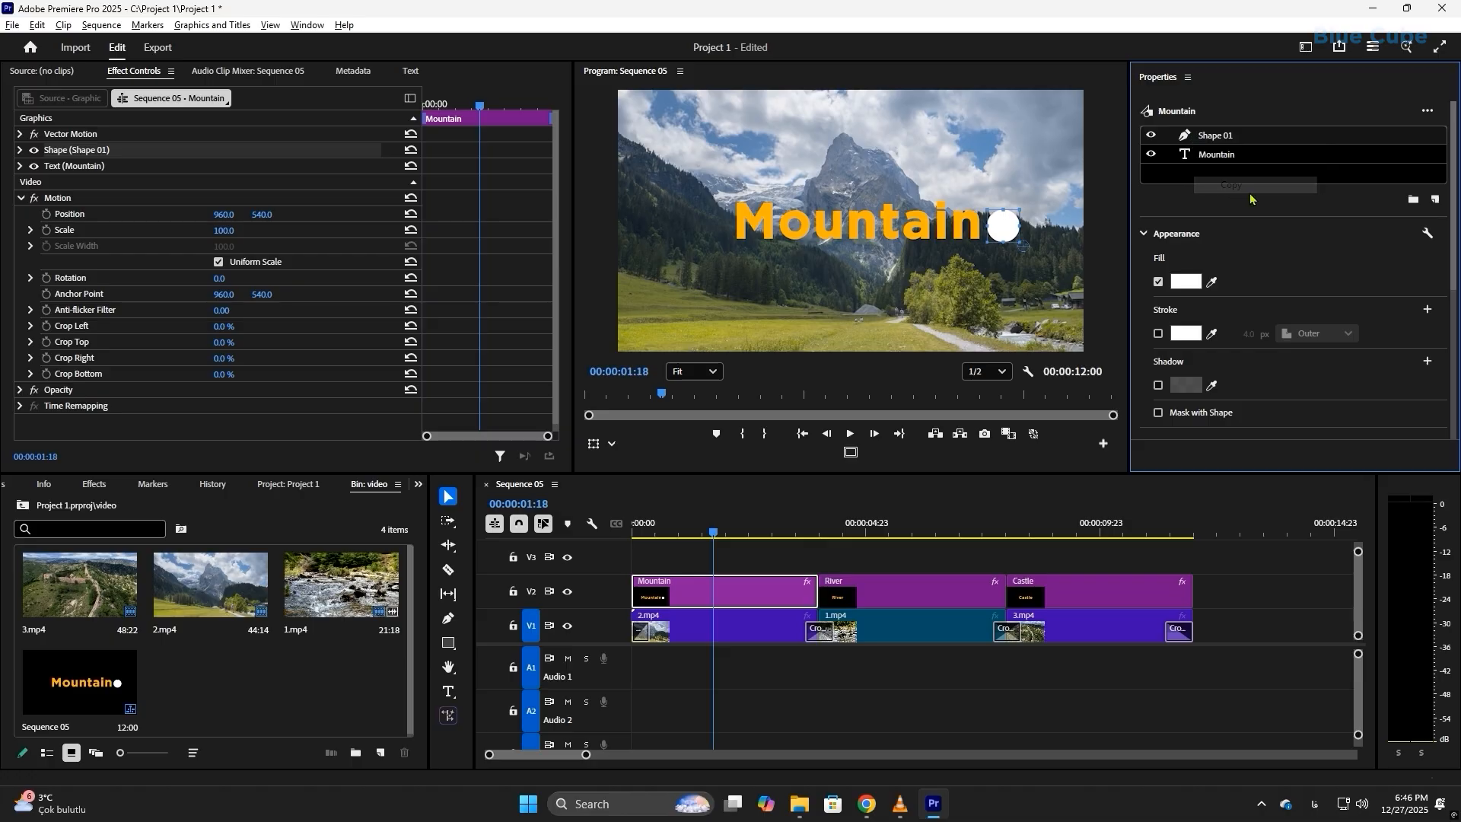
{"action": "right_click", "coordinate": [1226, 148]}
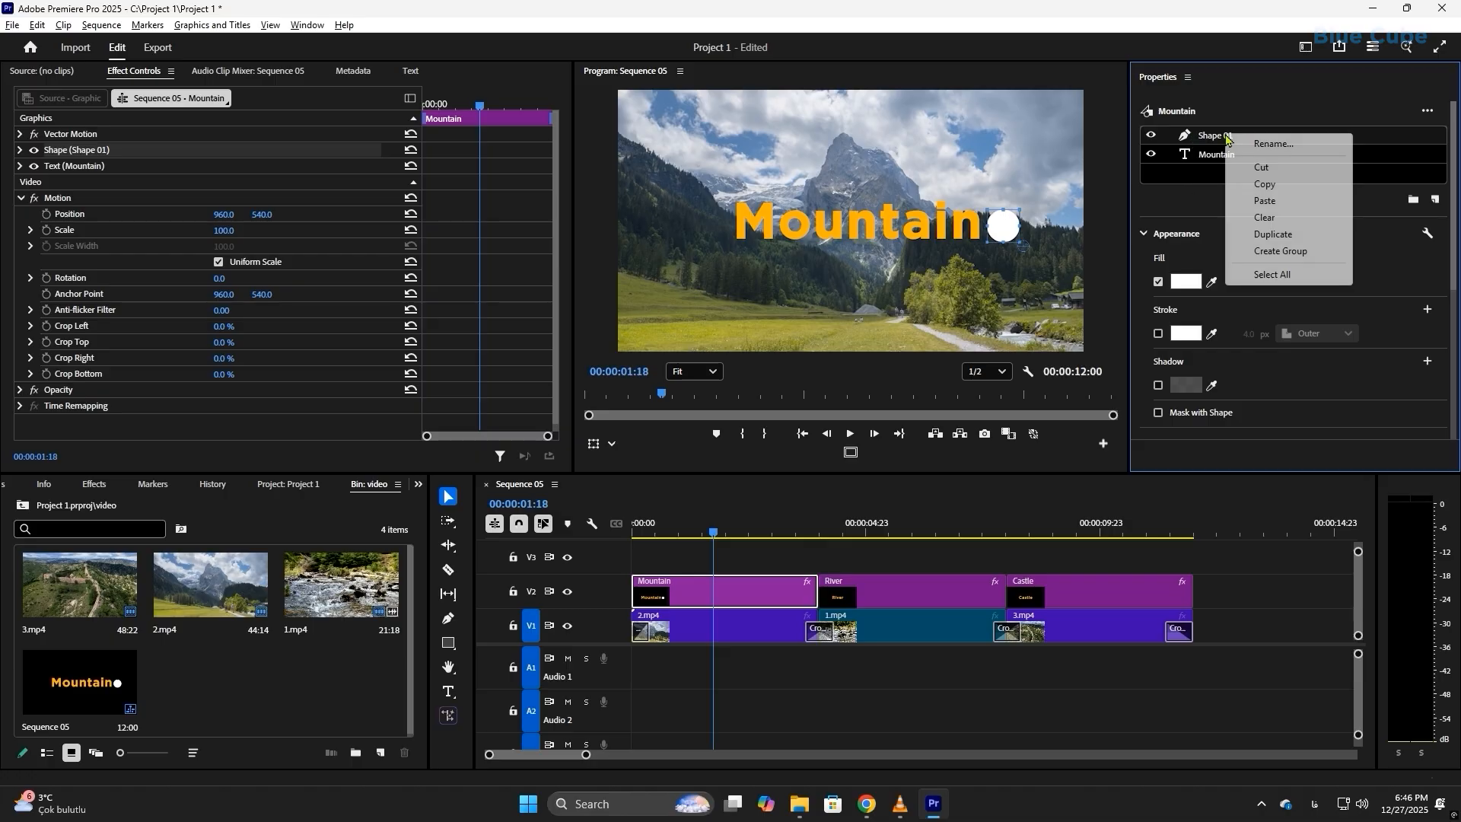
{"action": "left_click", "coordinate": [1265, 201]}
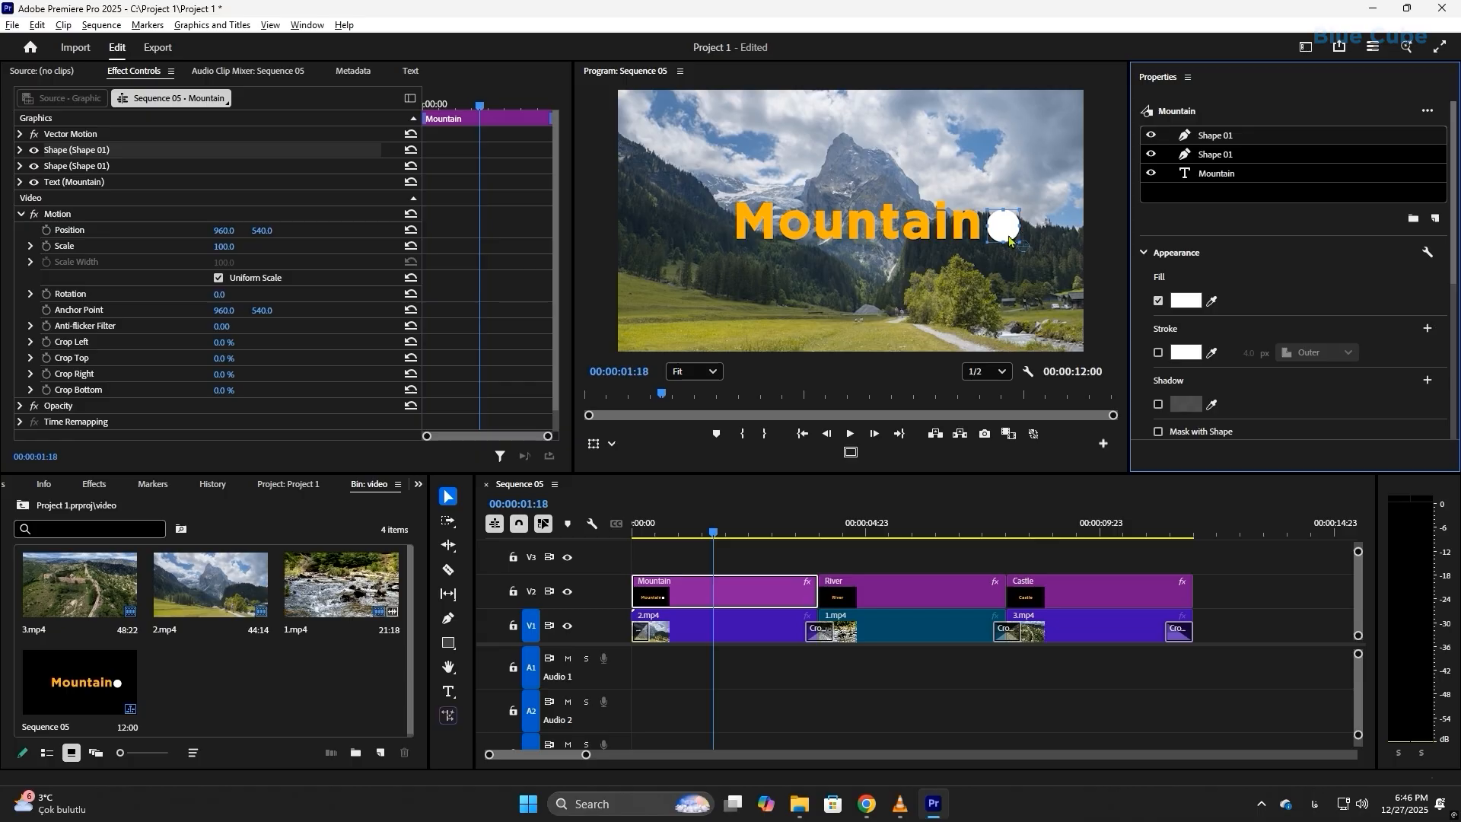
{"action": "left_click_drag", "start_coordinate": [1009, 241], "coordinate": [1005, 230]}
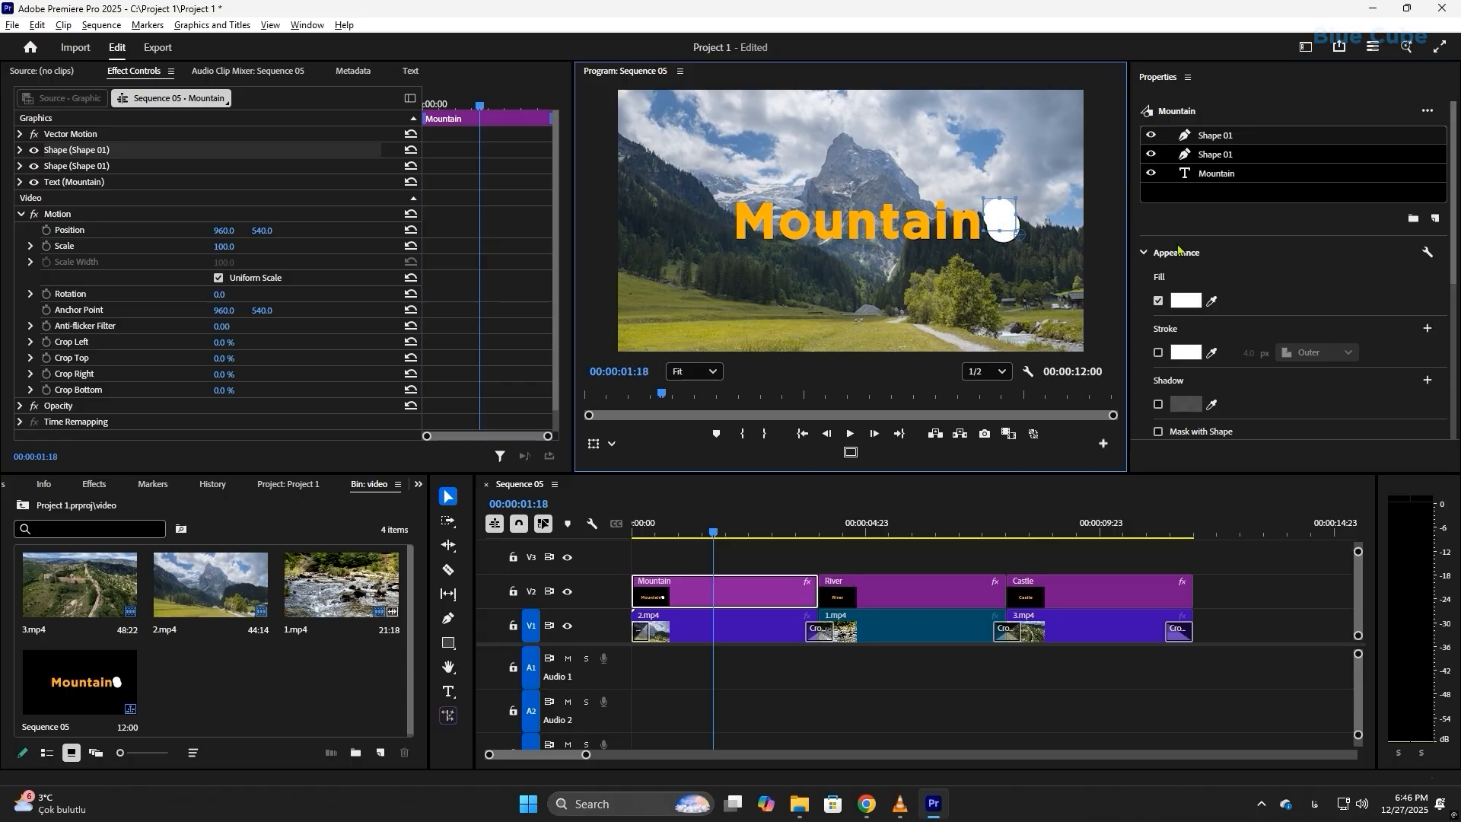
{"action": "key", "text": "ctrl+z"}
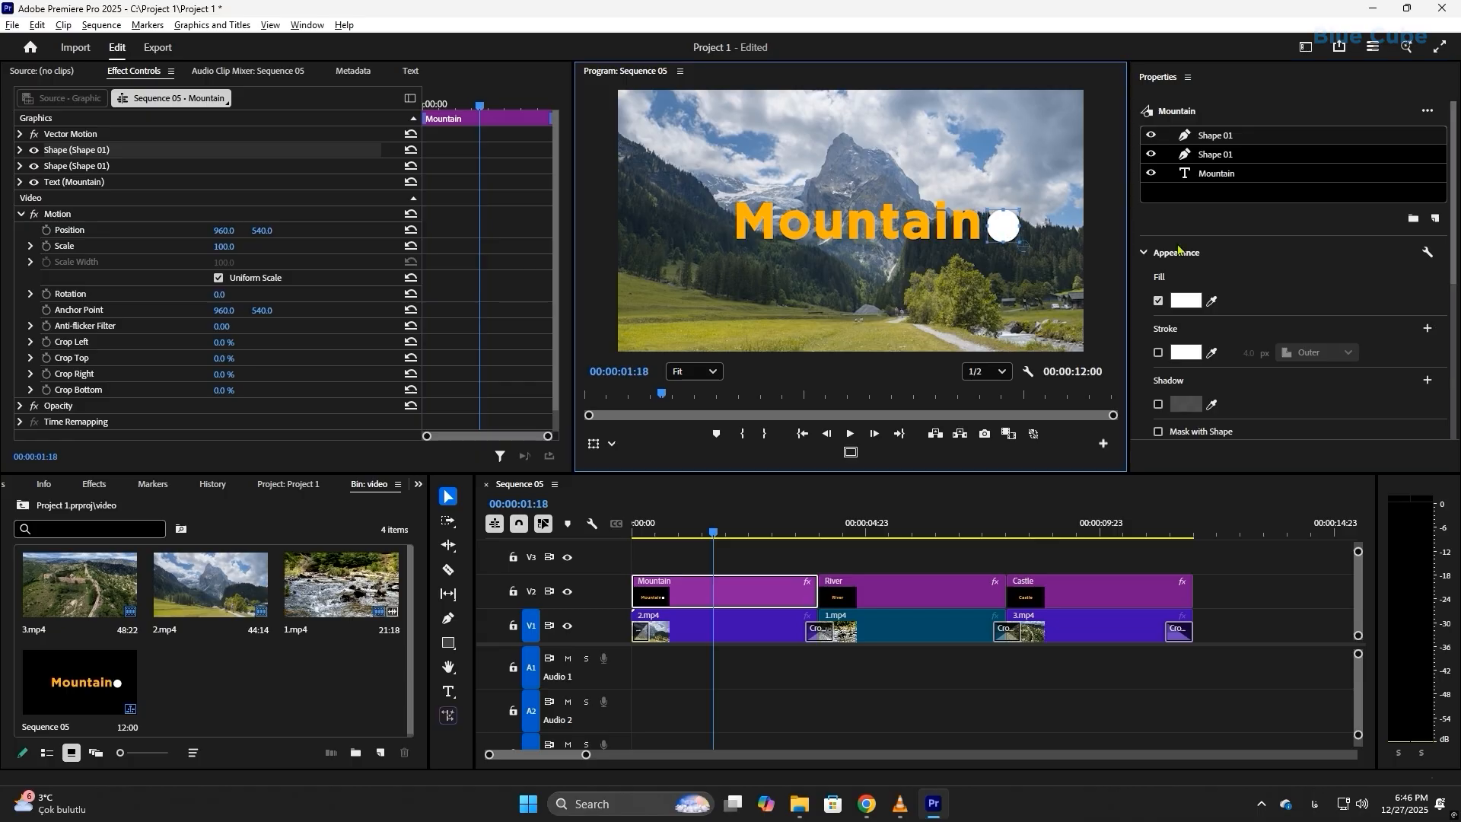
Step: Shift the lower circle layer slightly up and to the left, hiding the upper circle layer while moving it
{"action": "left_click", "coordinate": [1215, 156]}
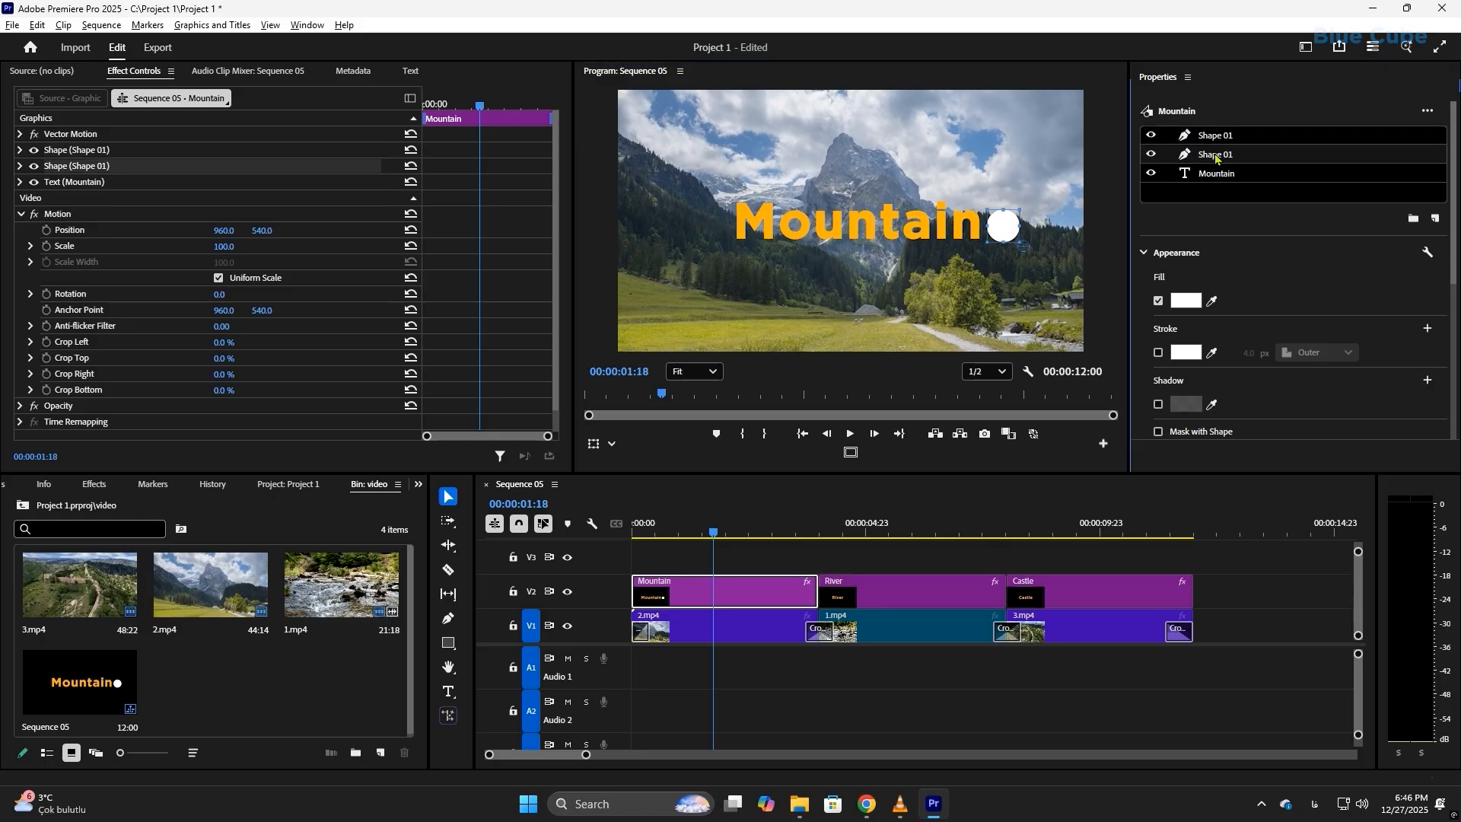
{"action": "left_click", "coordinate": [1150, 136]}
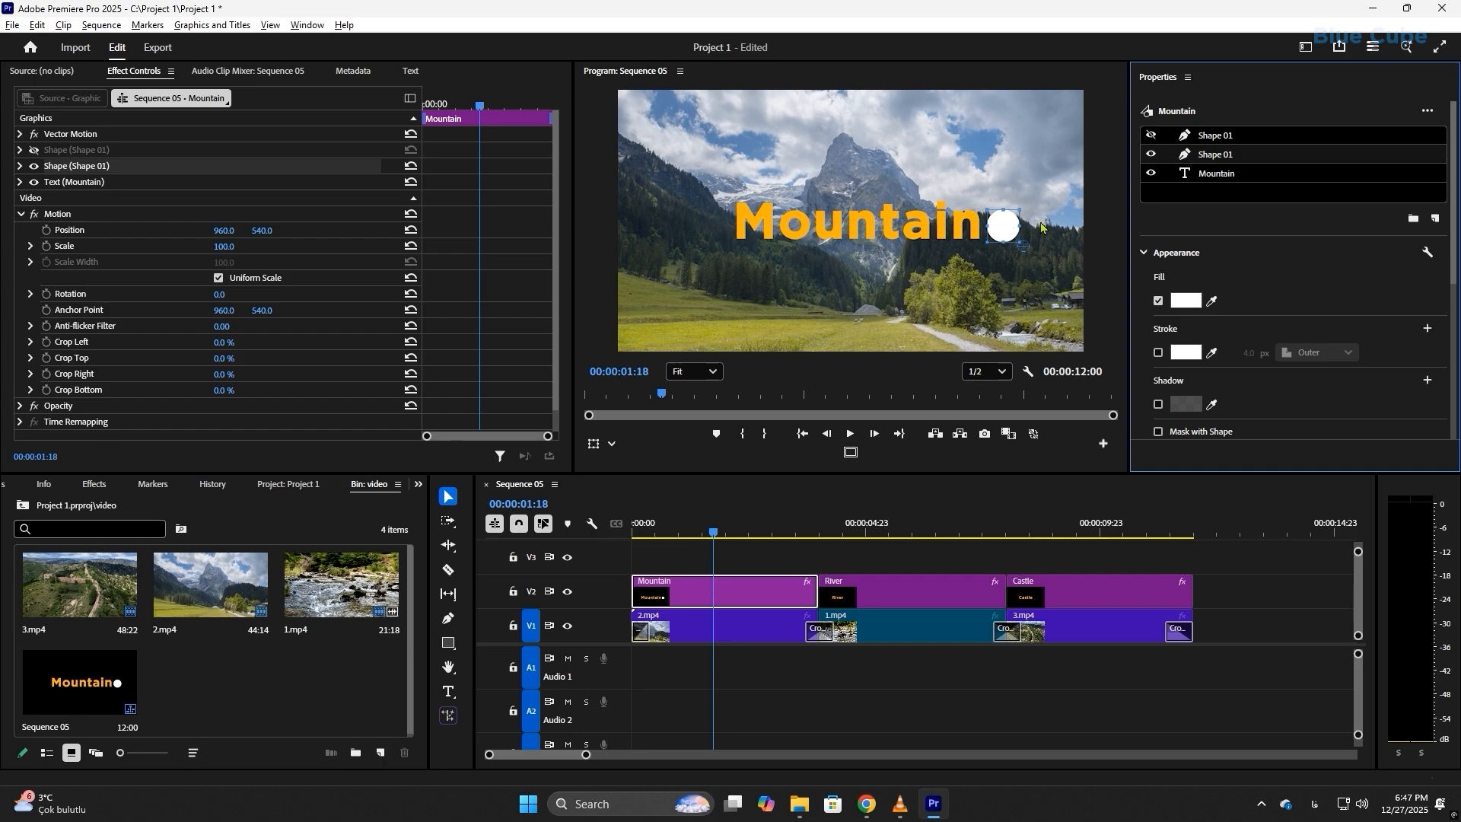
{"action": "left_click", "coordinate": [694, 372]}
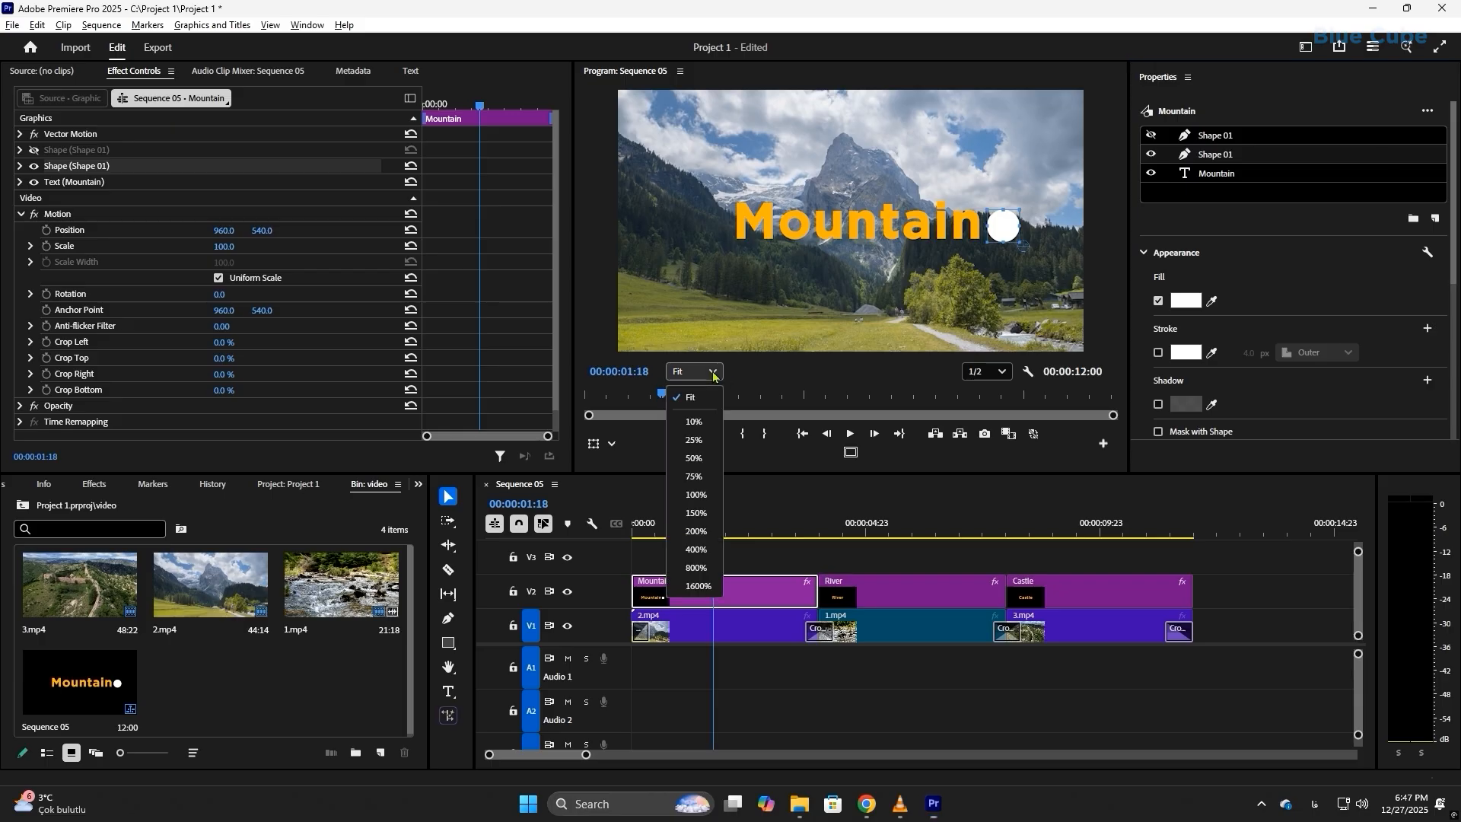
{"action": "left_click", "coordinate": [696, 513]}
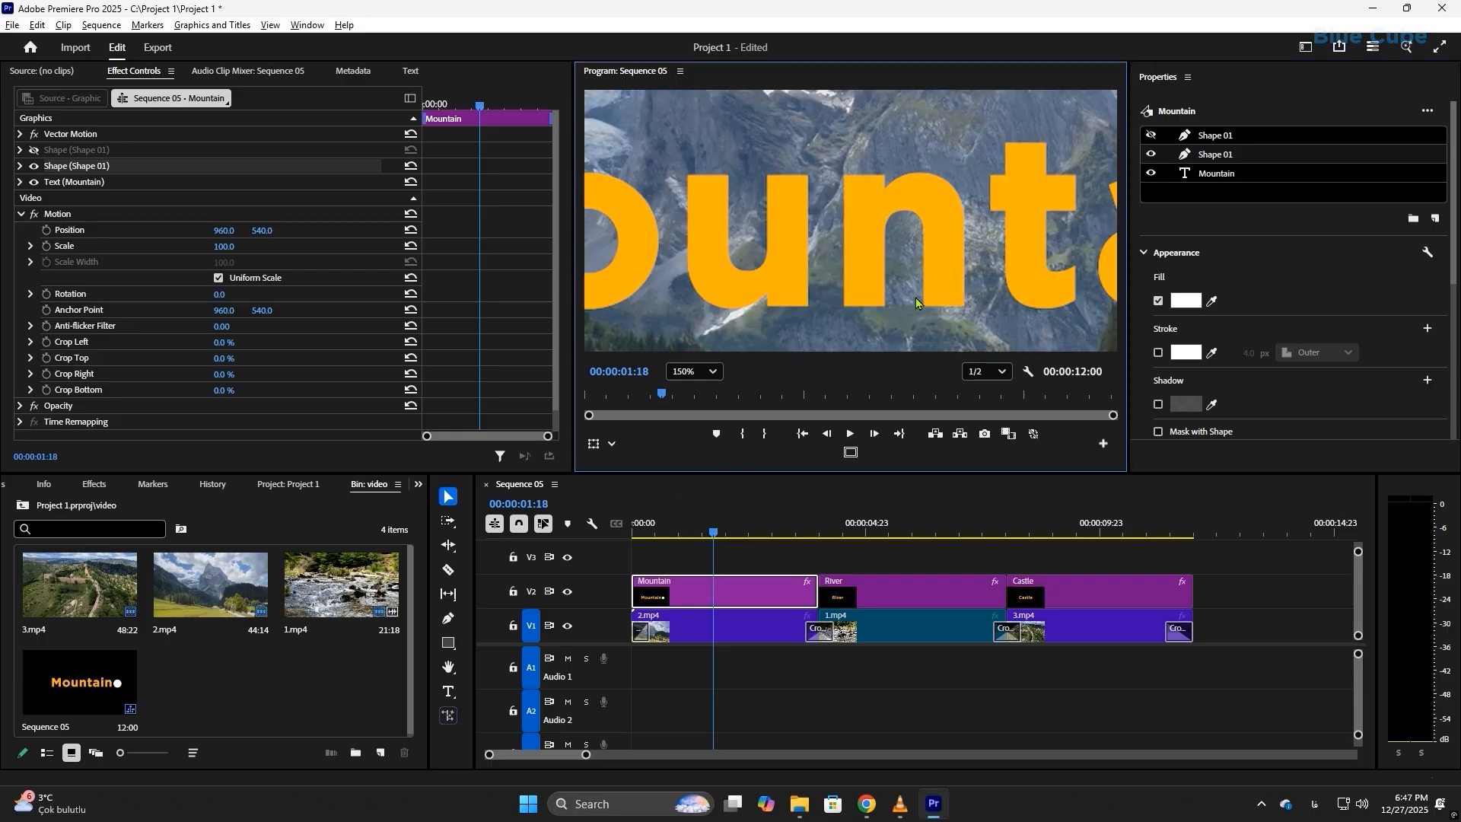
{"action": "left_click", "coordinate": [694, 371]}
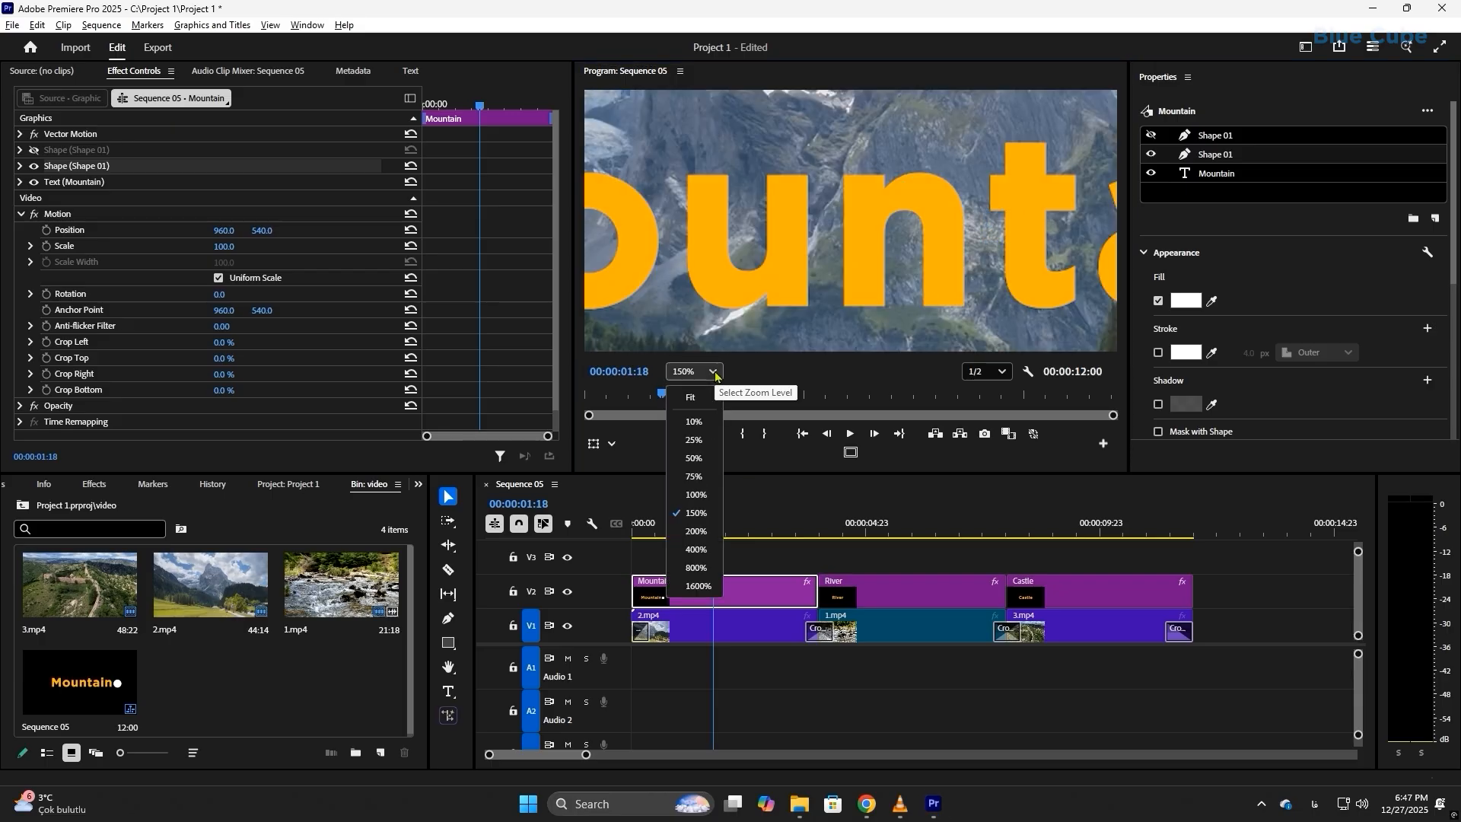
{"action": "left_click", "coordinate": [696, 496]}
{"action": "left_click_drag", "start_coordinate": [982, 241], "coordinate": [927, 245]}
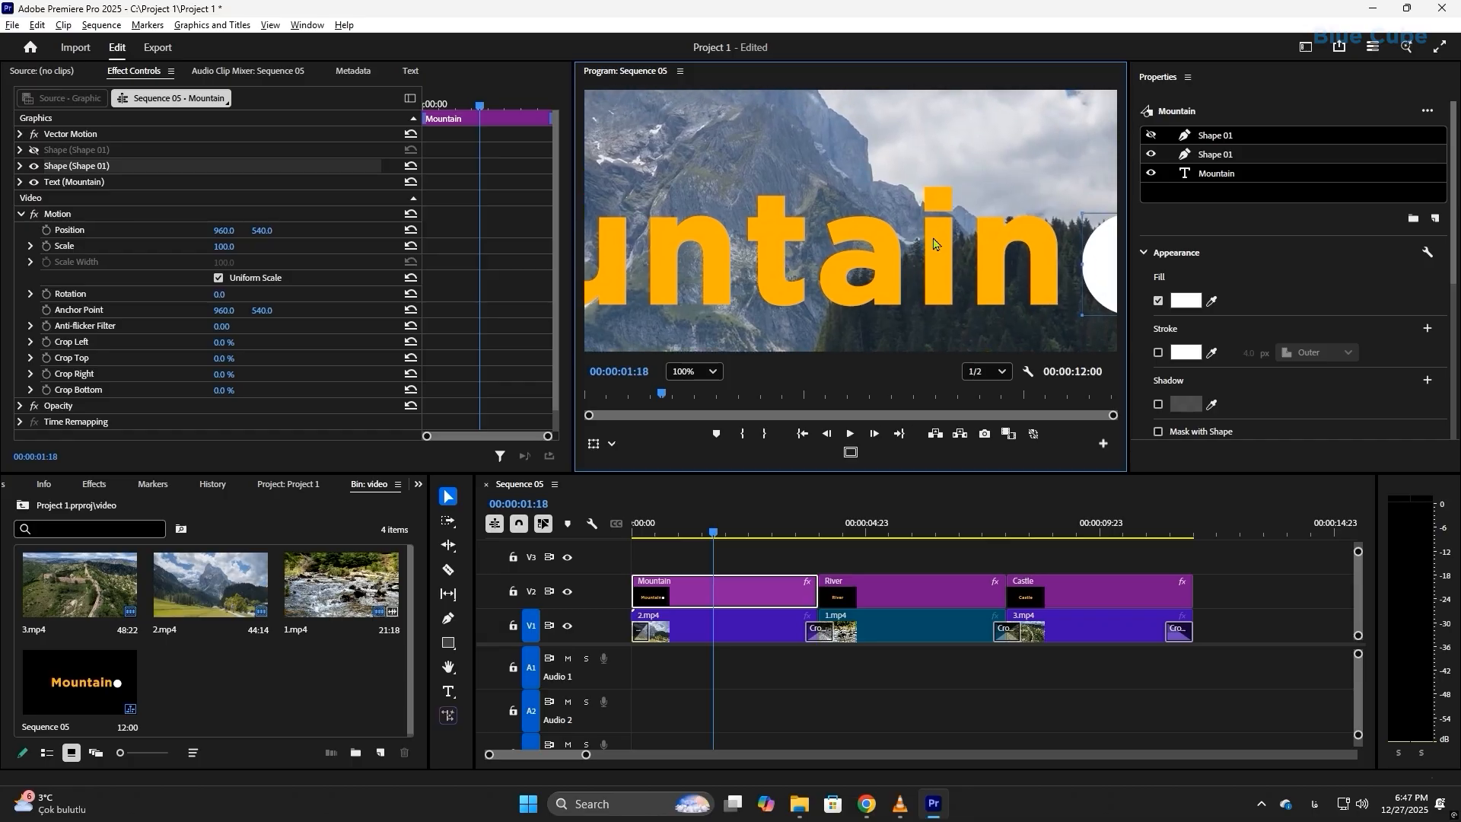
{"action": "left_click_drag", "start_coordinate": [936, 243], "coordinate": [753, 223]}
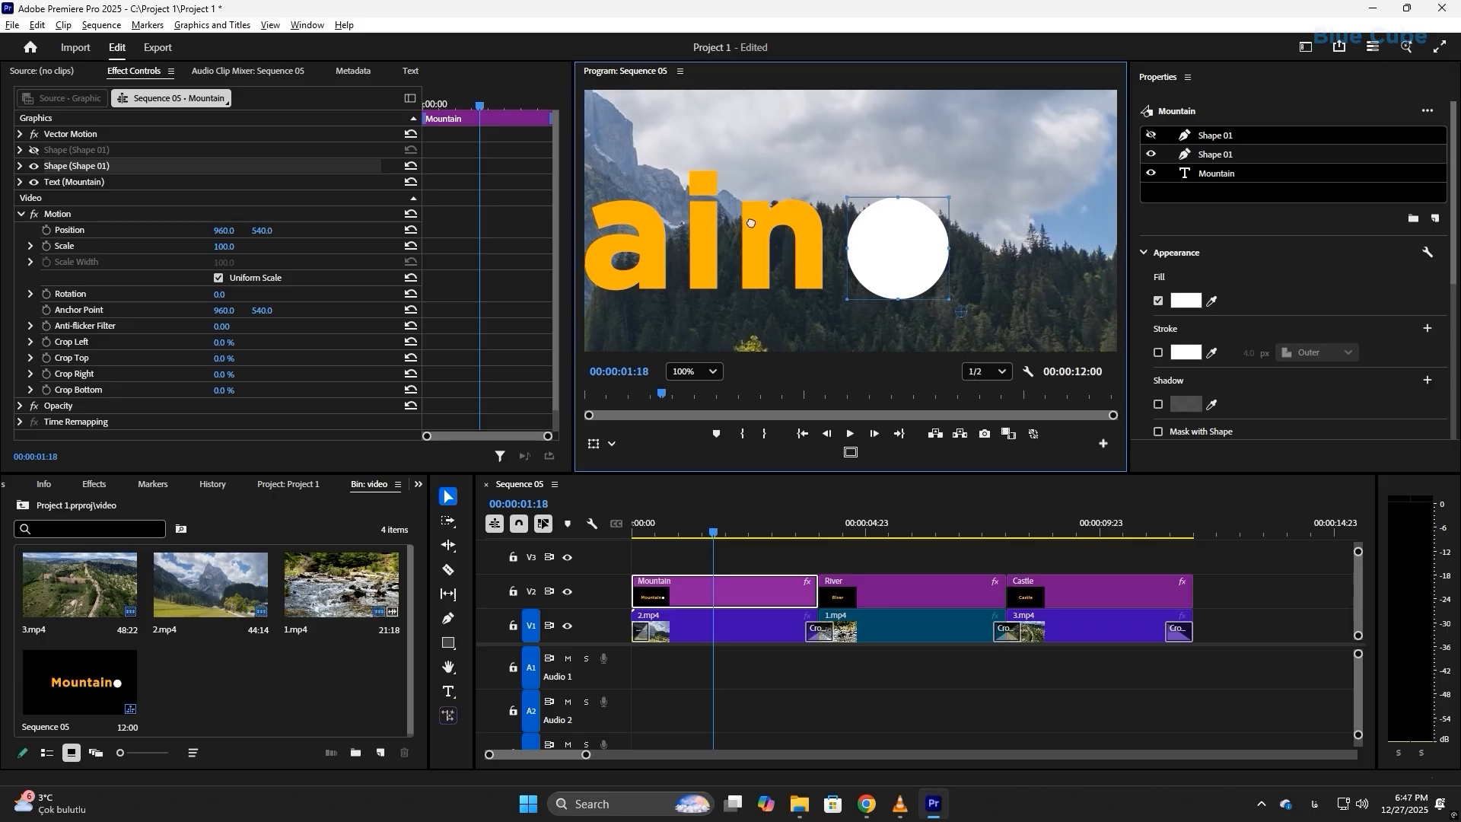
{"action": "double_click", "coordinate": [1185, 156]}
{"action": "left_click_drag", "start_coordinate": [905, 256], "coordinate": [893, 234]}
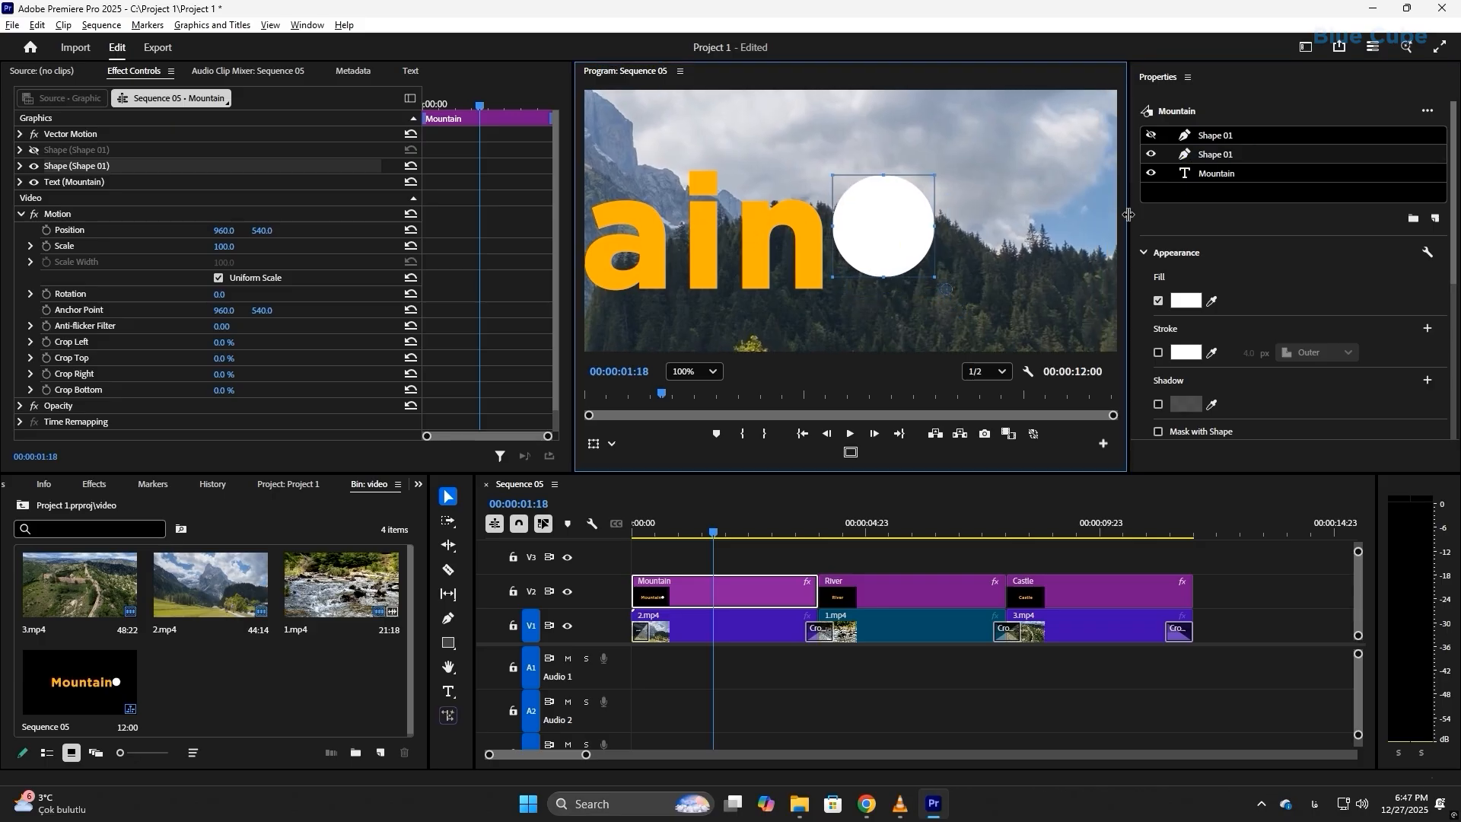
{"action": "left_click", "coordinate": [1151, 135]}
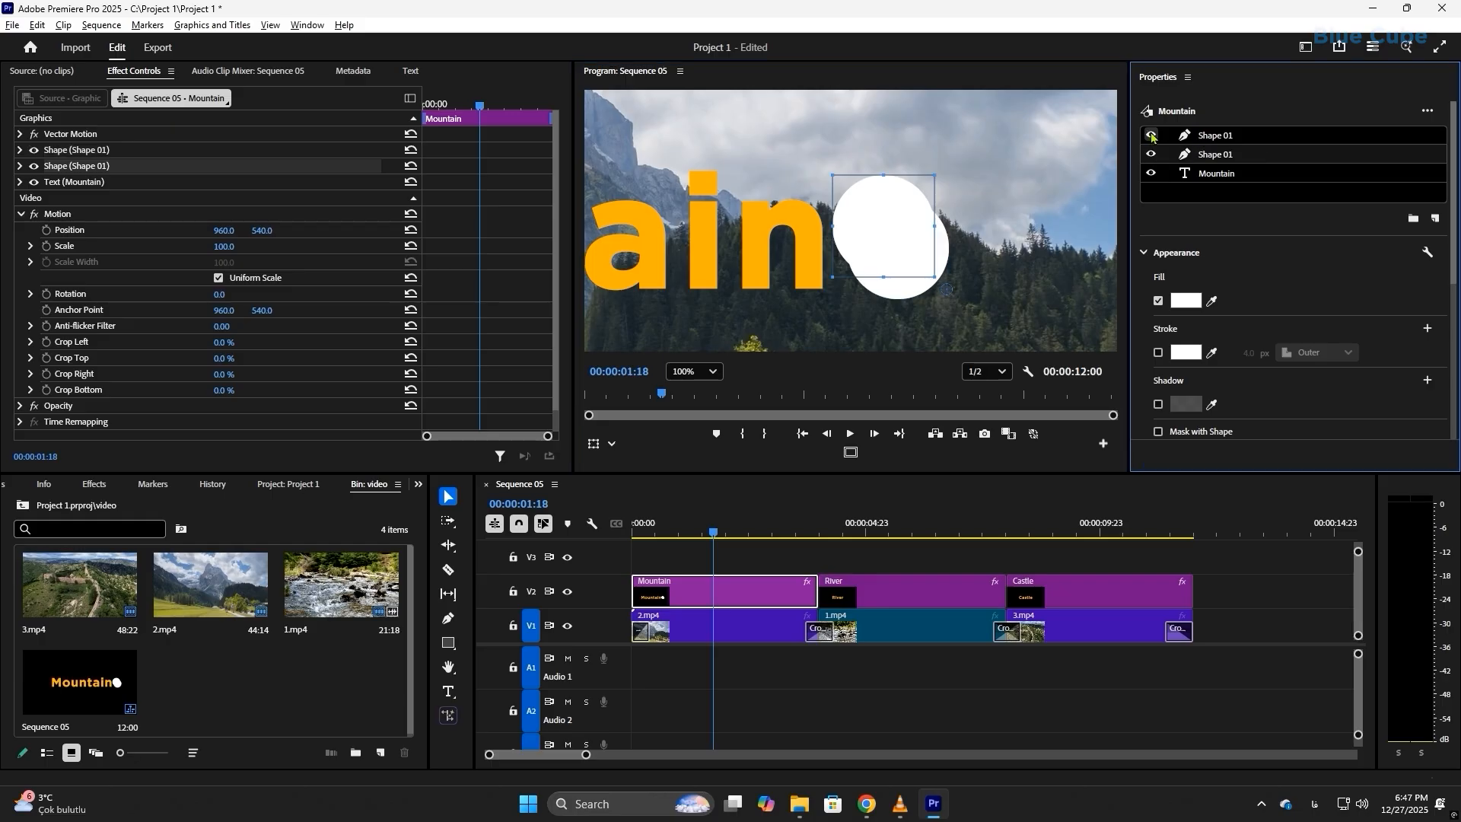
Step: Change the fill colour of the lower circle layer to grey B1B1B1
{"action": "double_click", "coordinate": [1216, 155]}
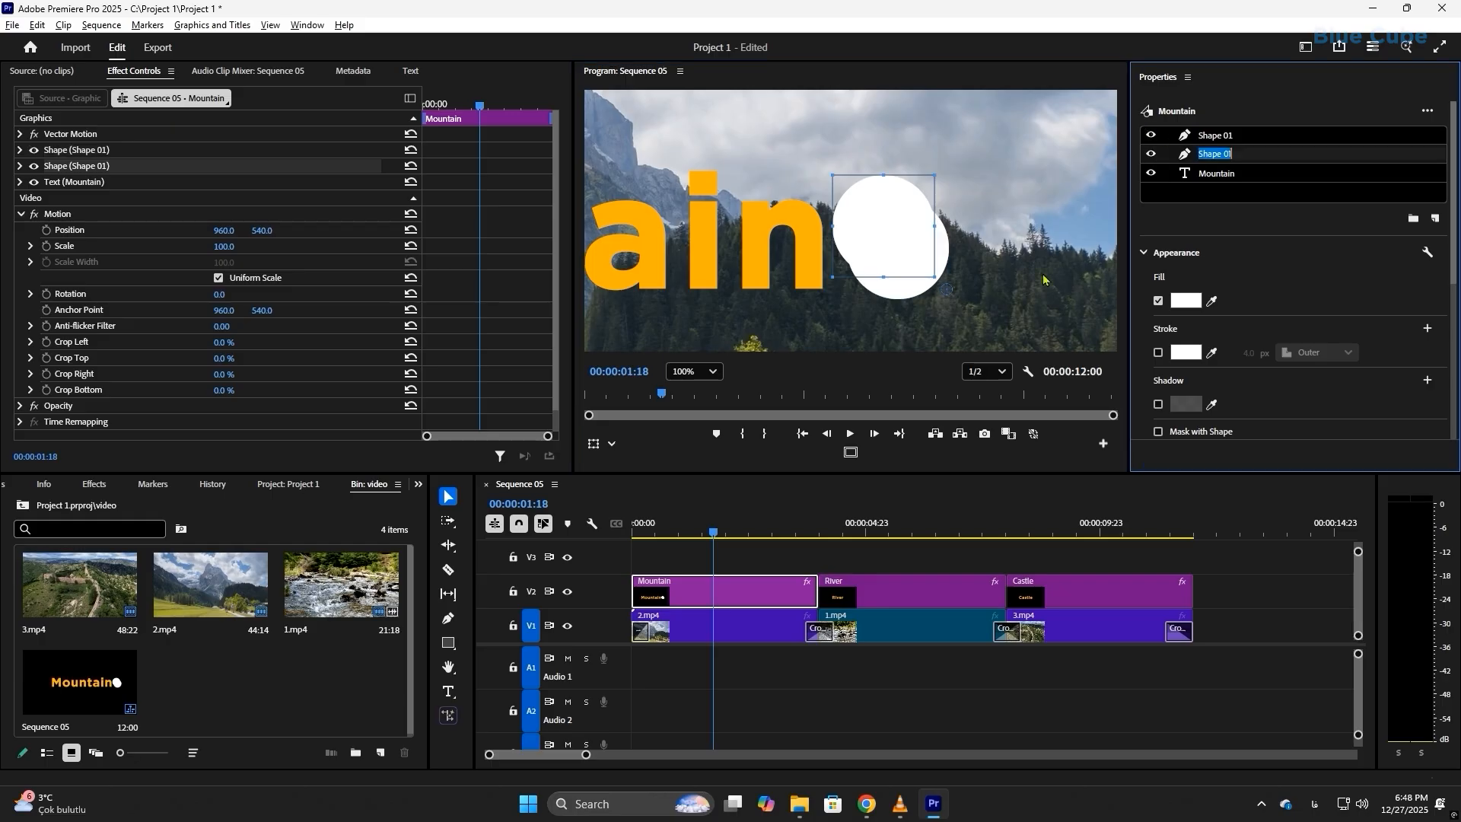
{"action": "left_click", "coordinate": [1274, 138]}
{"action": "left_click", "coordinate": [1218, 156]}
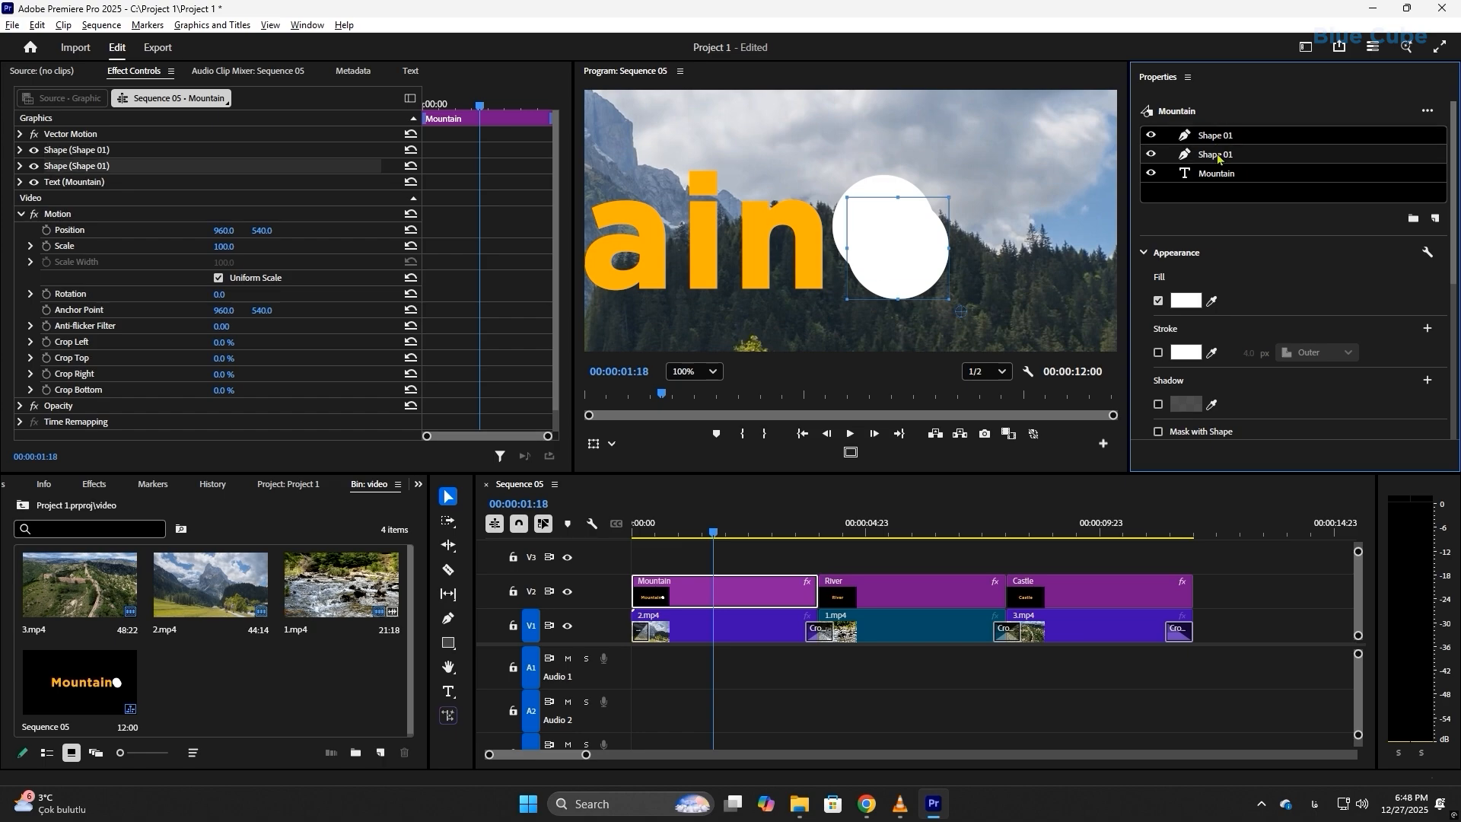
{"action": "left_click", "coordinate": [1186, 301]}
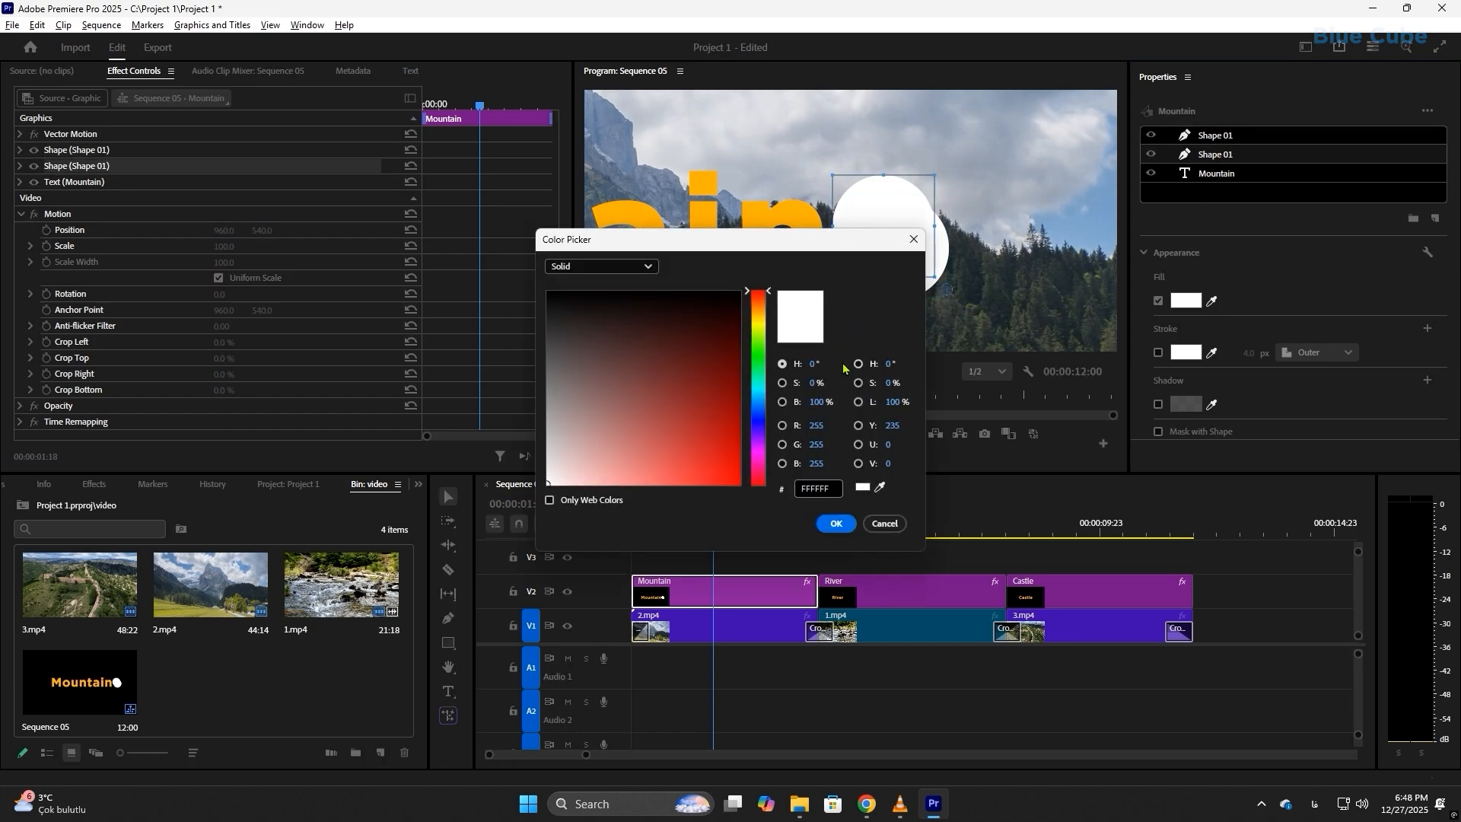
{"action": "left_click_drag", "start_coordinate": [560, 461], "coordinate": [535, 426]}
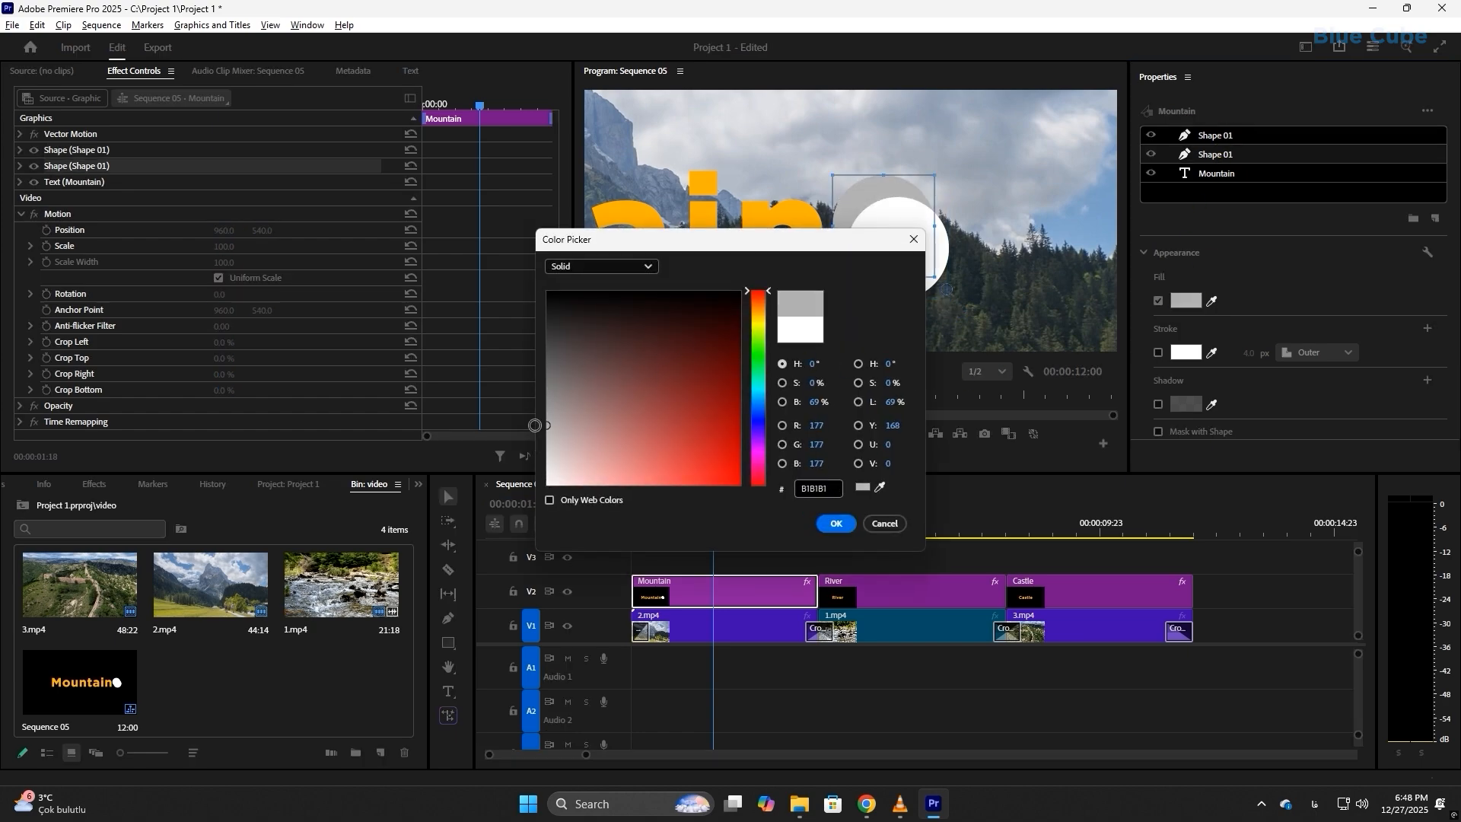
{"action": "left_click", "coordinate": [836, 524]}
Step: Nudge the grey circle slightly down behind the white one and fit the whole frame in the preview
{"action": "left_click_drag", "start_coordinate": [886, 201], "coordinate": [865, 201]}
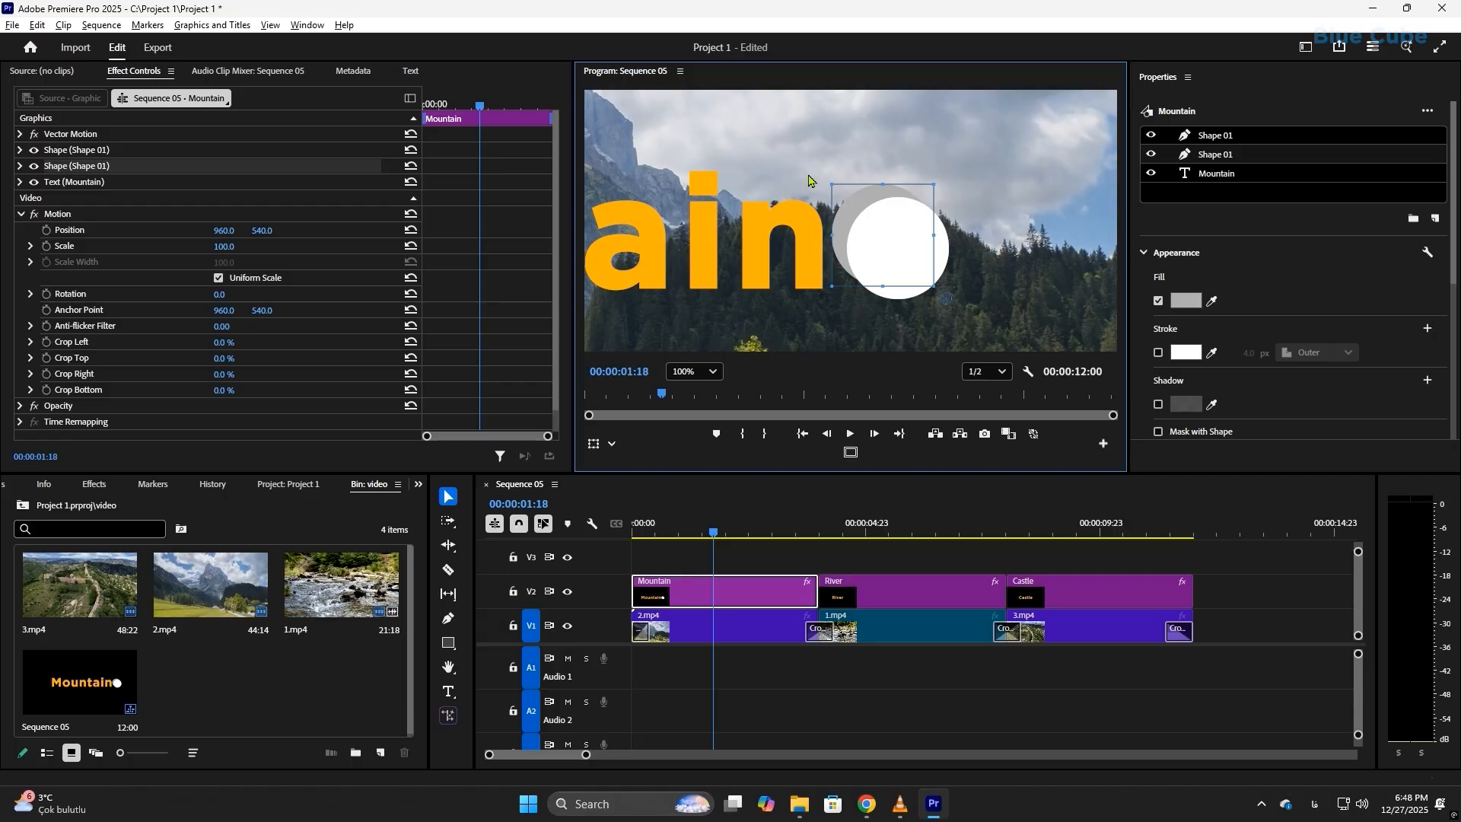
{"action": "left_click", "coordinate": [691, 372]}
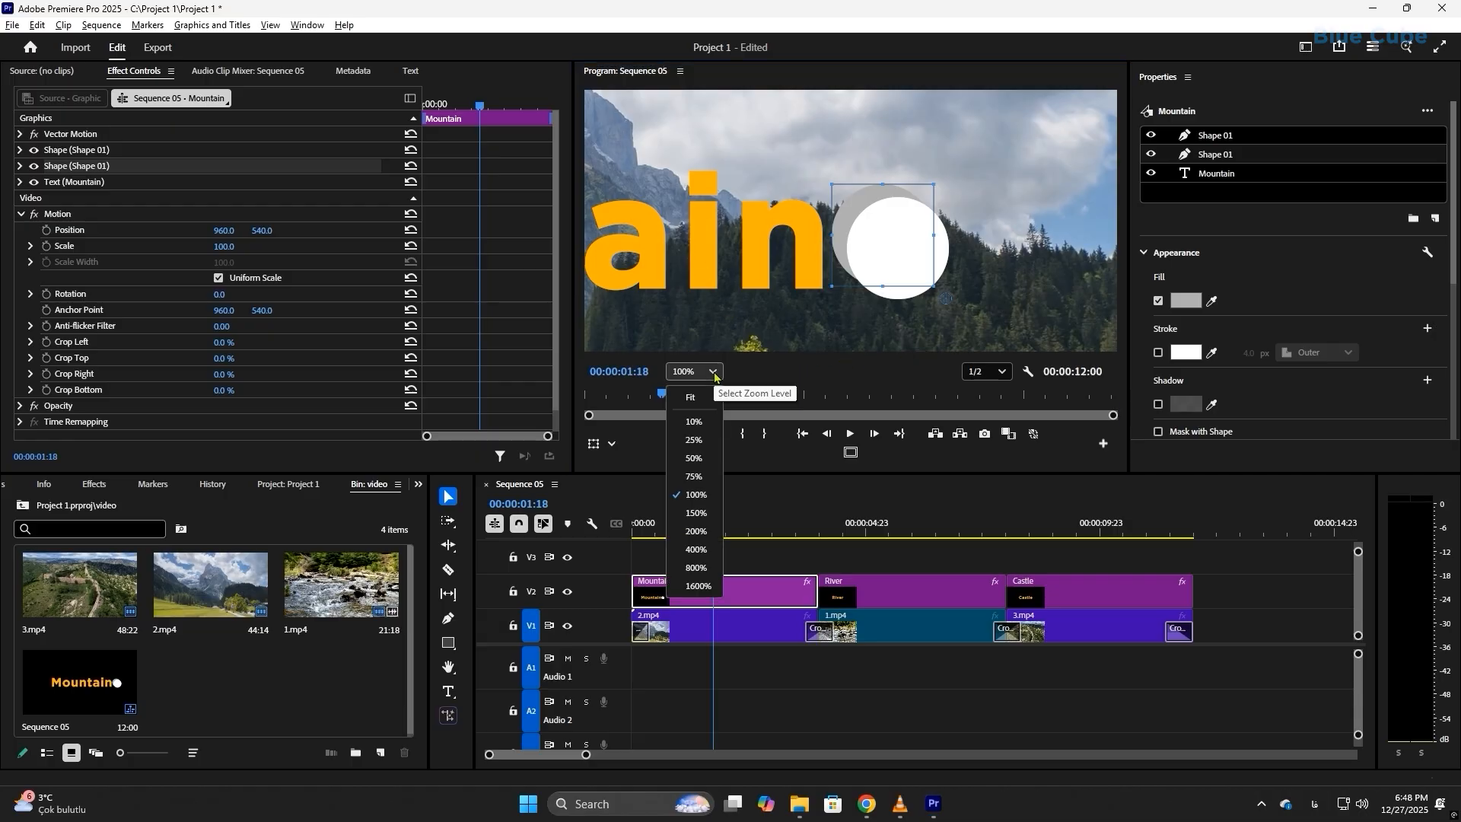
{"action": "left_click", "coordinate": [704, 399]}
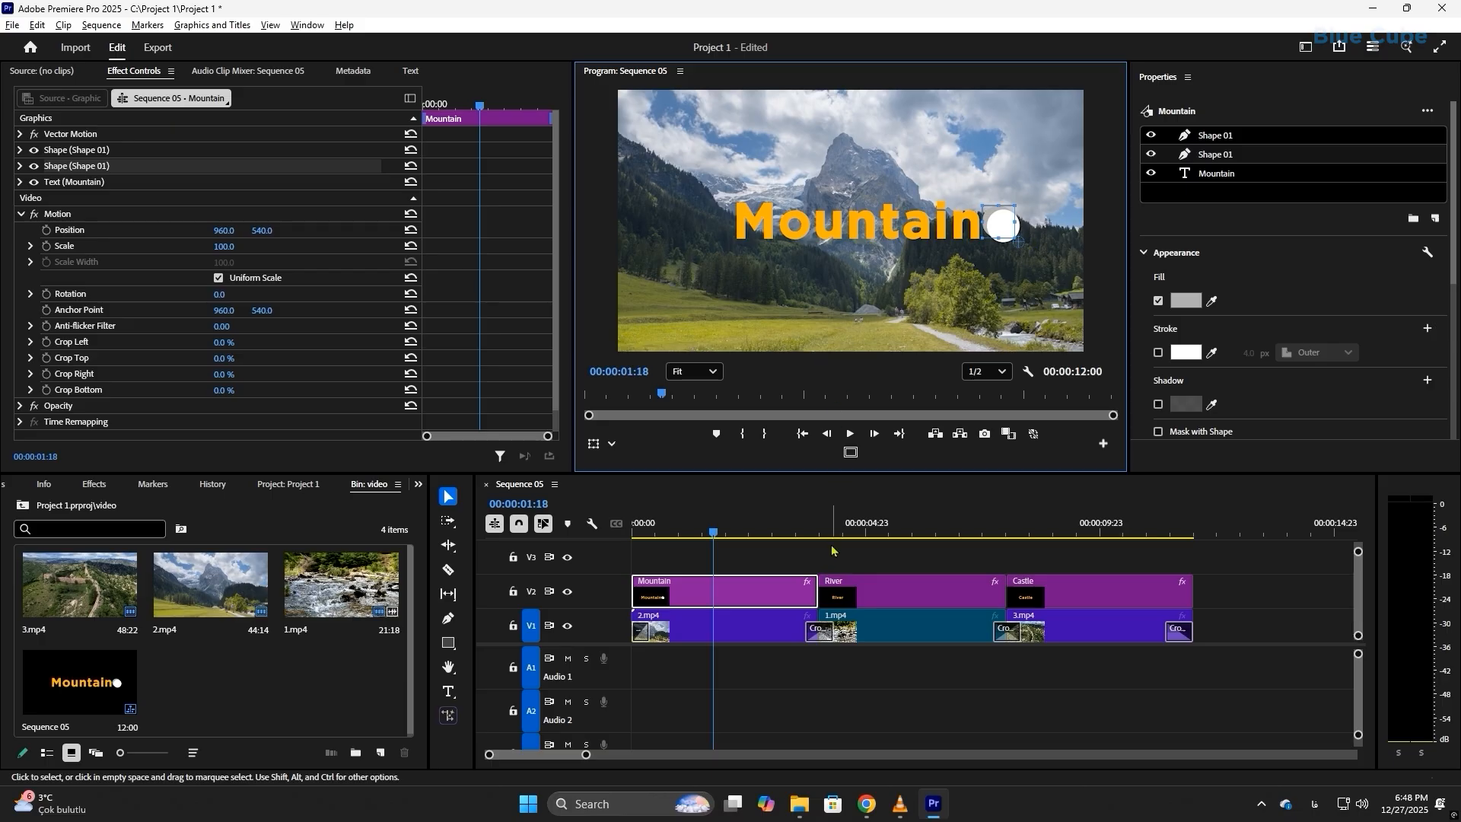
Step: Play the sequence from the beginning to review the titles and the circle design
{"action": "left_click_drag", "start_coordinate": [698, 536], "coordinate": [632, 540]}
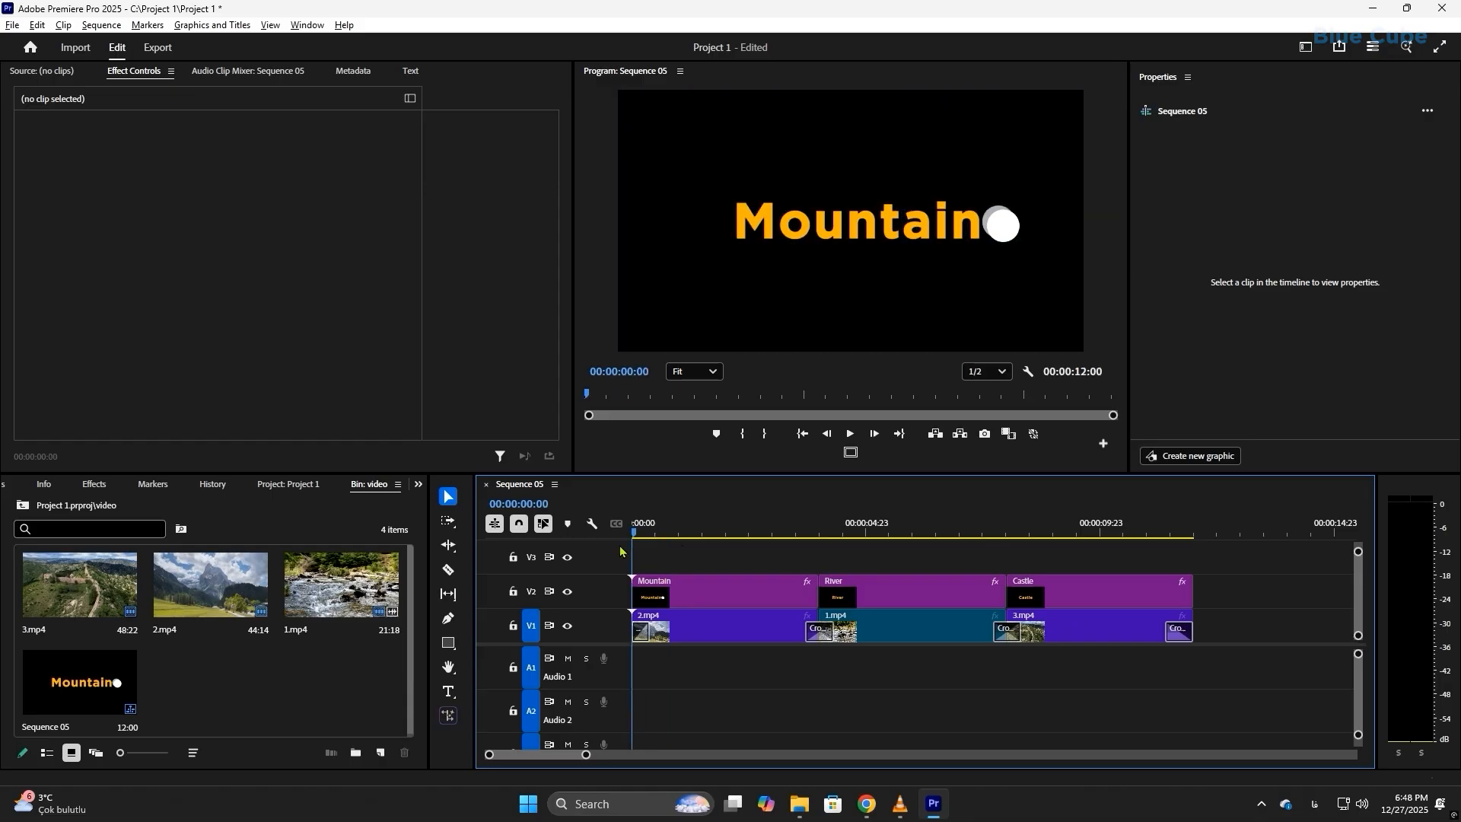
{"action": "left_click", "coordinate": [850, 434]}
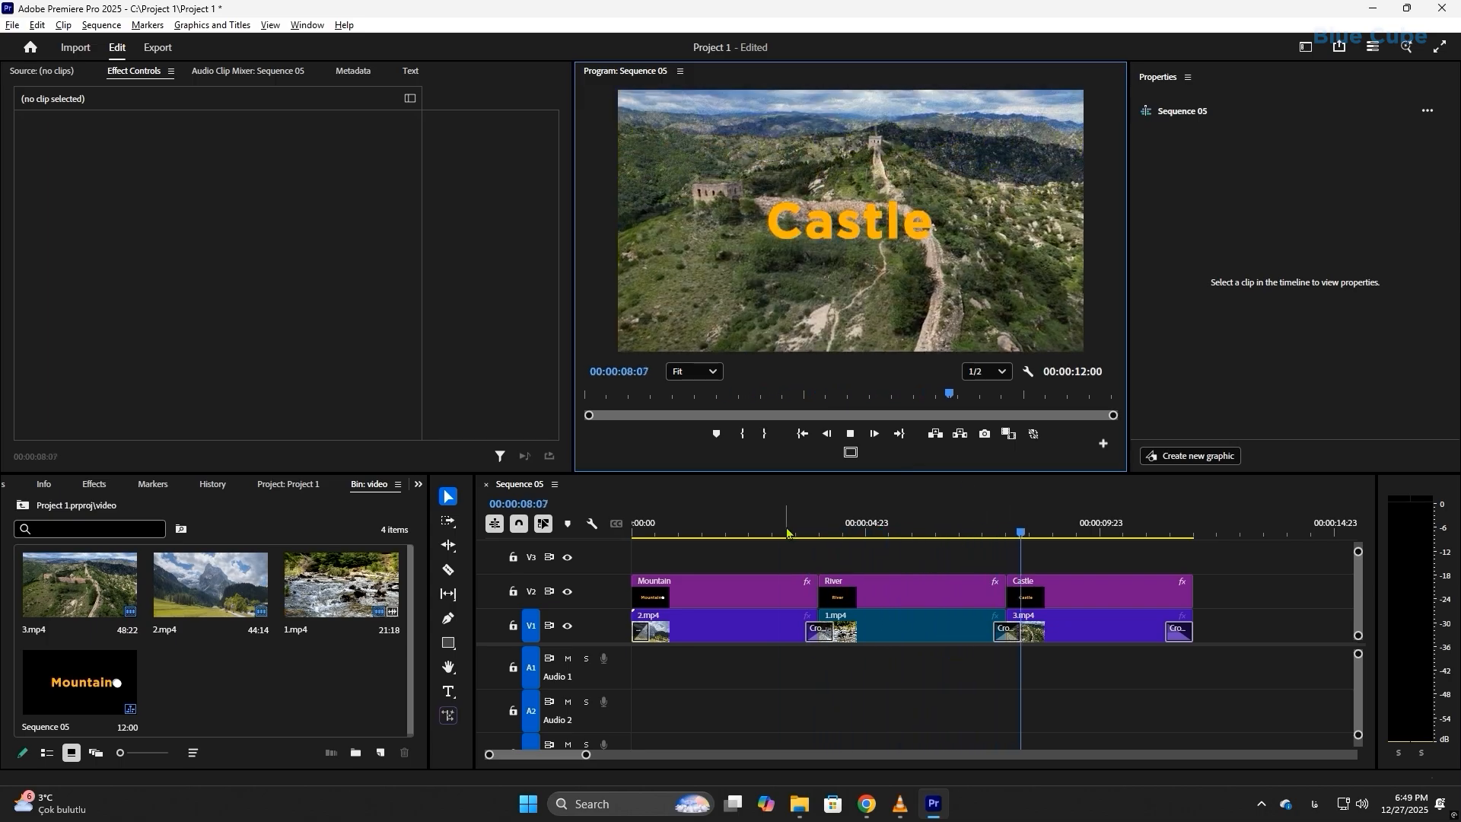
Step: At 00:00:01:23, select the Mountain graphic and try adjusting its opacity
{"action": "left_click", "coordinate": [724, 529]}
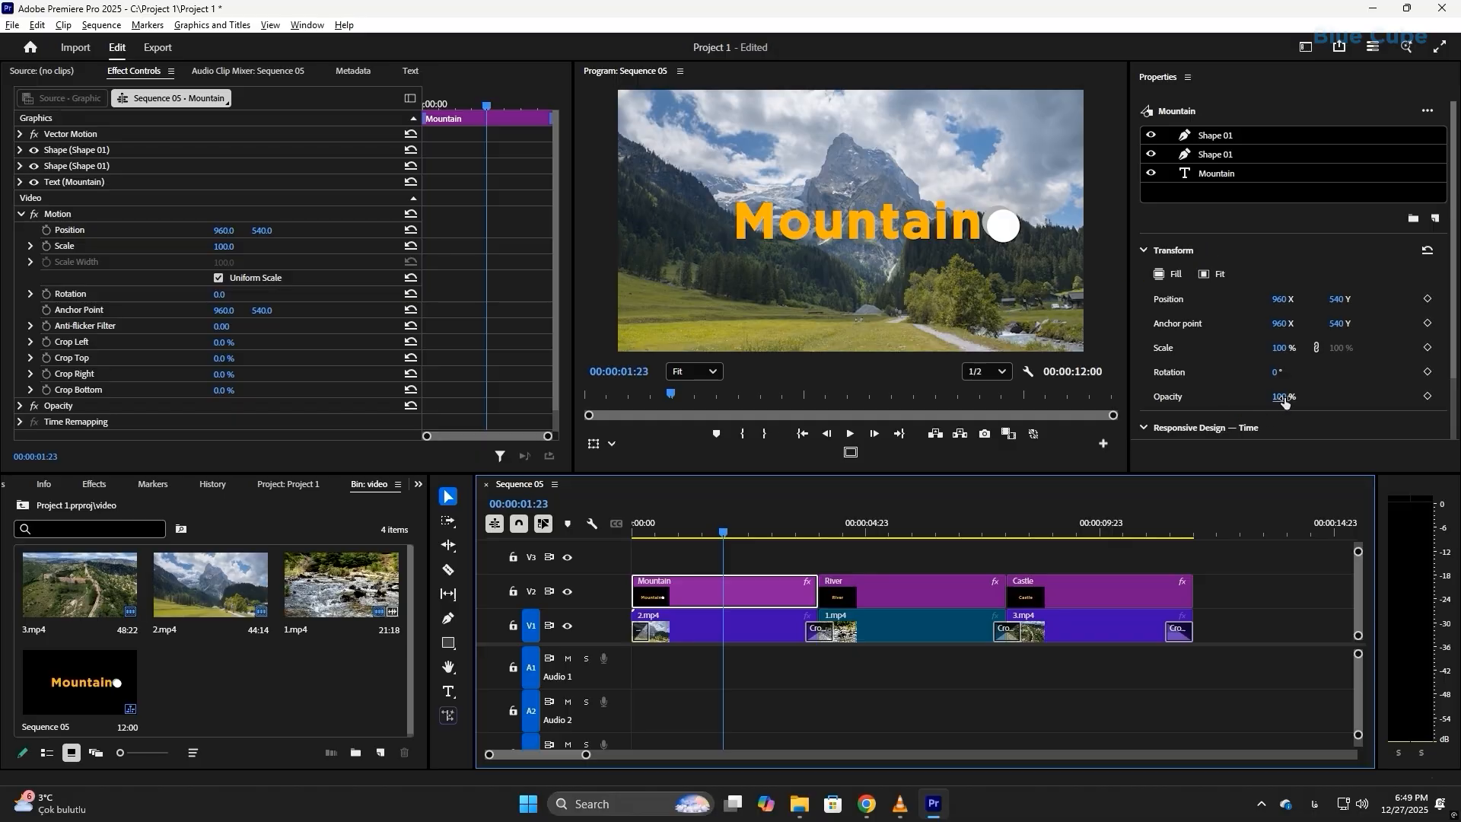
{"action": "mouse_move", "coordinate": [1284, 401]}
{"action": "left_mouse_down"}
{"action": "mouse_move", "coordinate": [1227, 401]}
{"action": "mouse_move", "coordinate": [1298, 404]}
{"action": "left_mouse_up"}
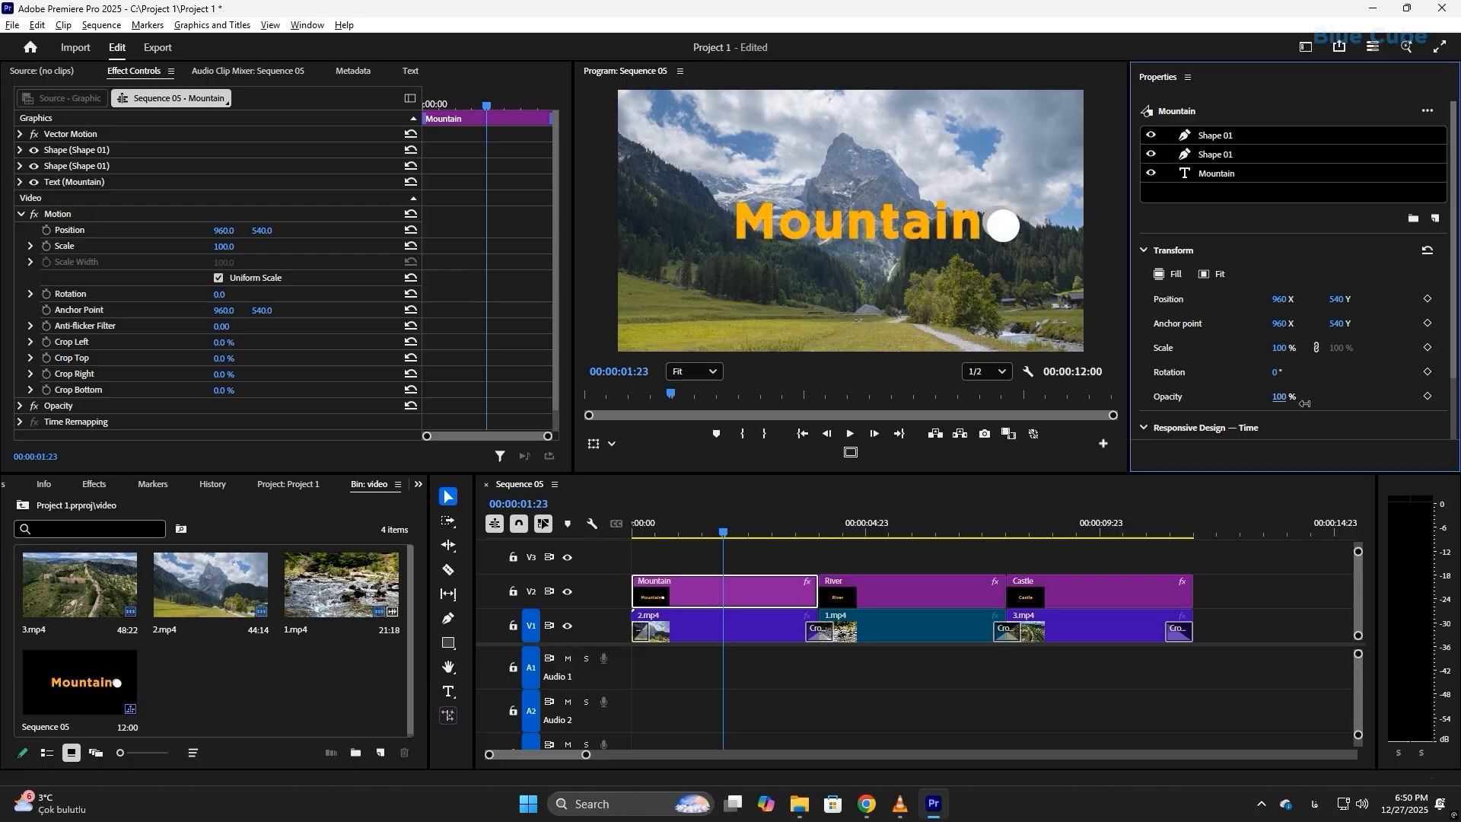